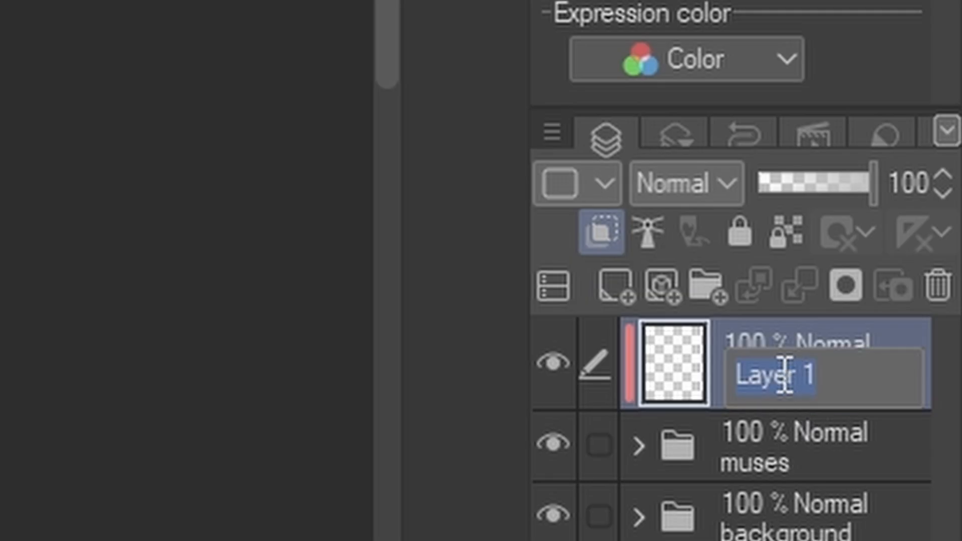
Rename the new clipped layer to "s" and set its blending mode to Multiply
{"action": "type", "text": "s"}
{"action": "key", "text": "Return"}
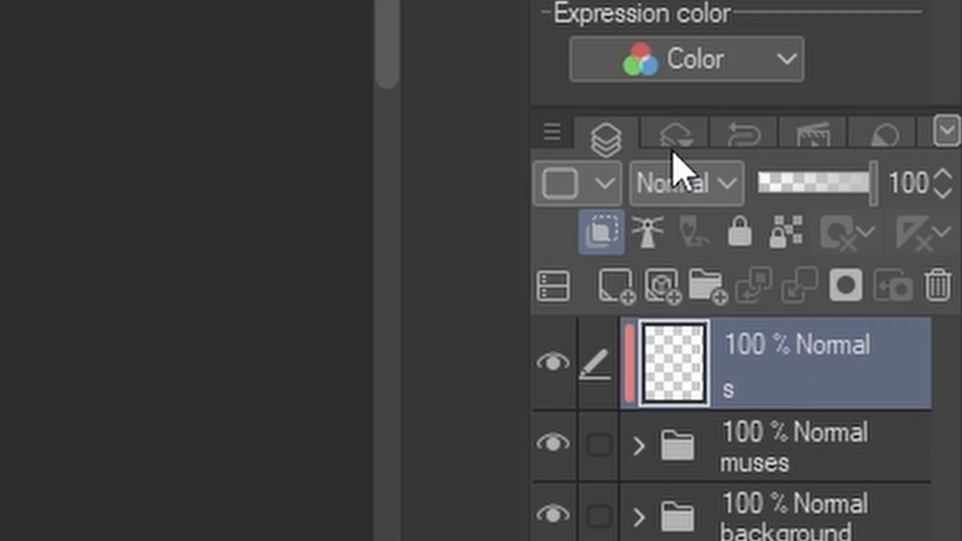
{"action": "left_click", "coordinate": [682, 183]}
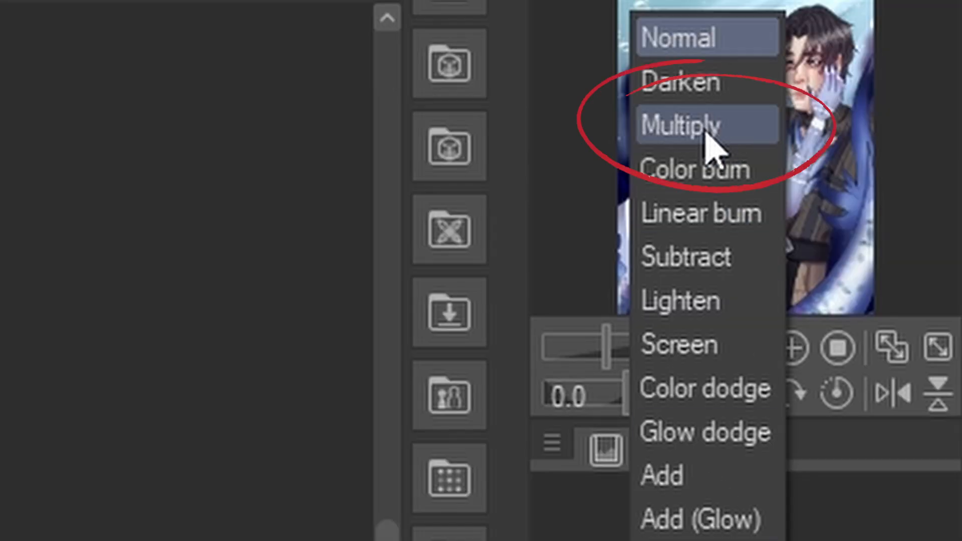
{"action": "left_click", "coordinate": [704, 133]}
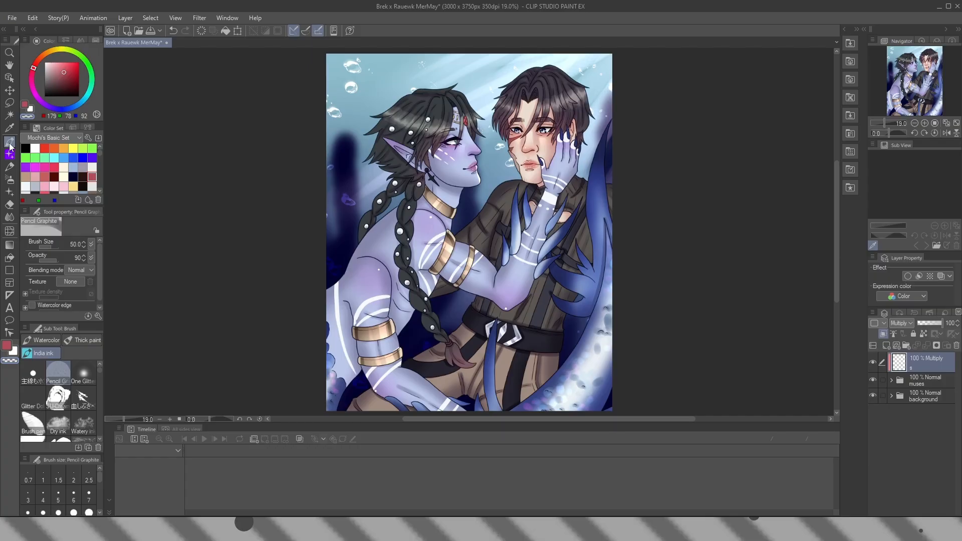
Sample the light blue of the water background and fill the Multiply layer with it using the Refer only to editing layer fill
{"action": "left_click", "coordinate": [44, 373]}
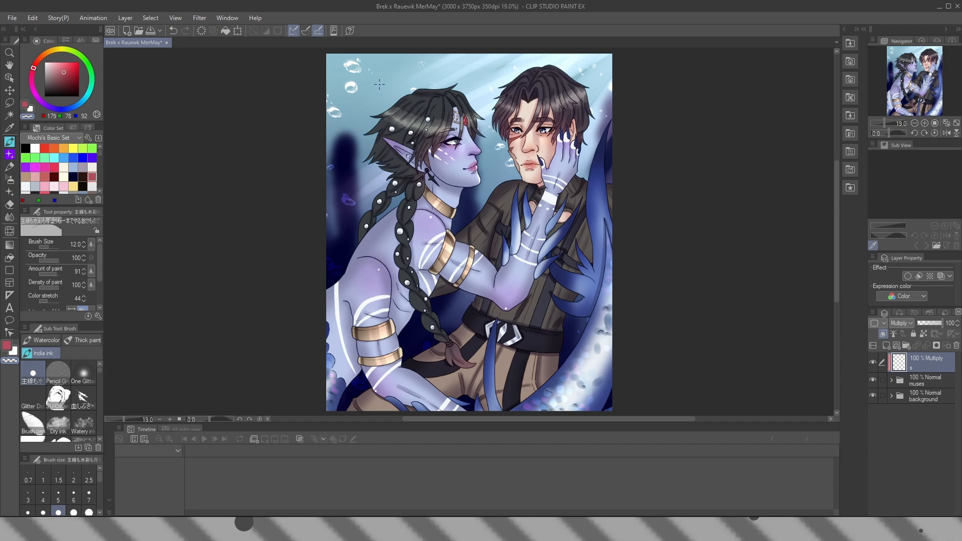
{"action": "key", "text": "alt"}
{"action": "left_click", "coordinate": [380, 83], "text": "alt"}
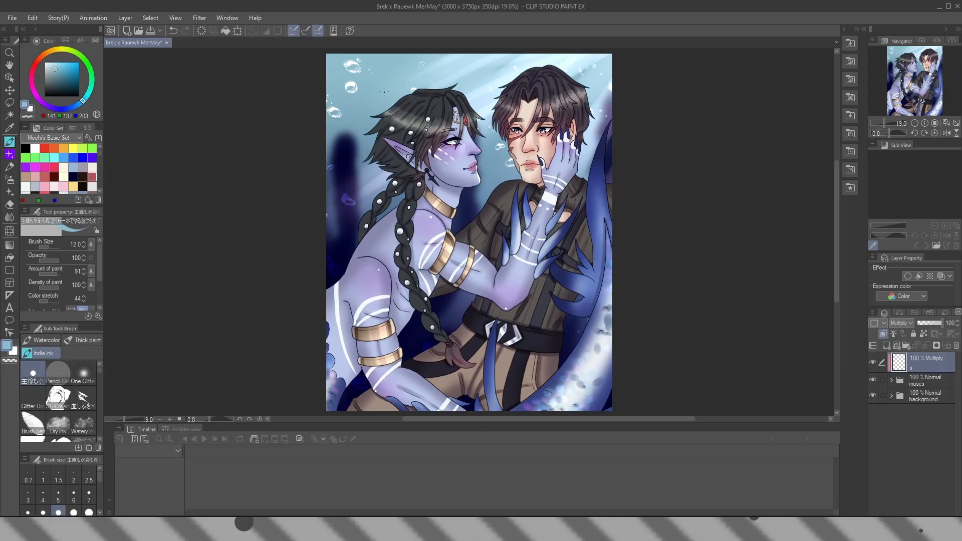
{"action": "left_click", "coordinate": [10, 260]}
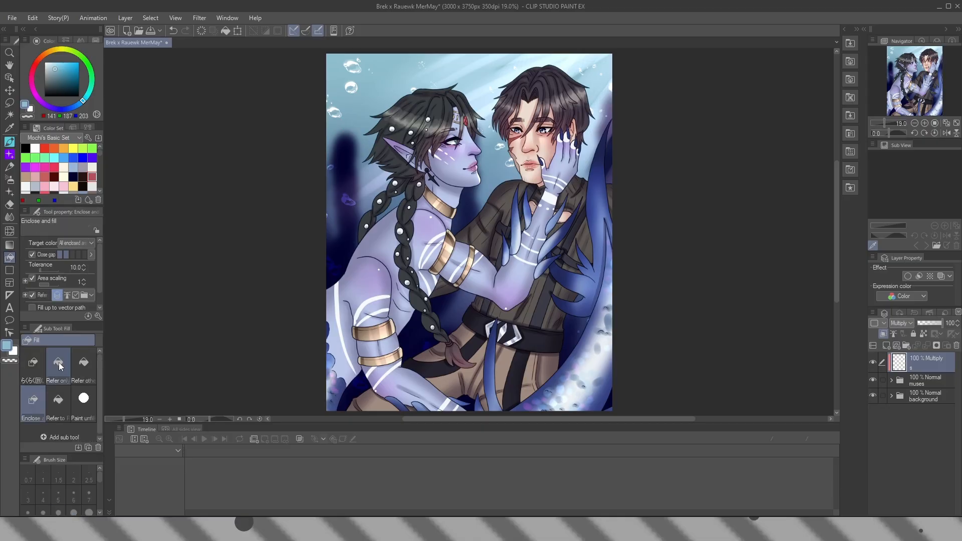
{"action": "left_click", "coordinate": [58, 366]}
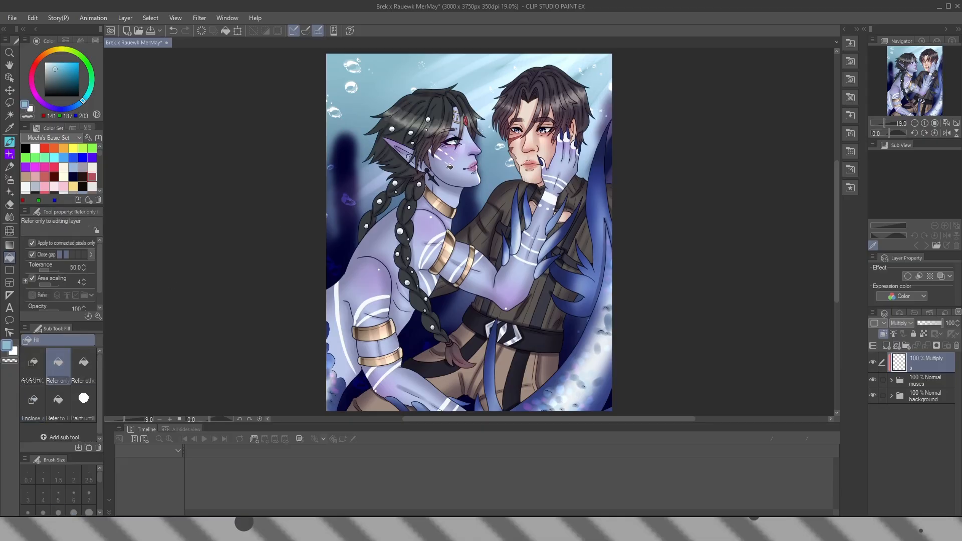
{"action": "left_click", "coordinate": [449, 167]}
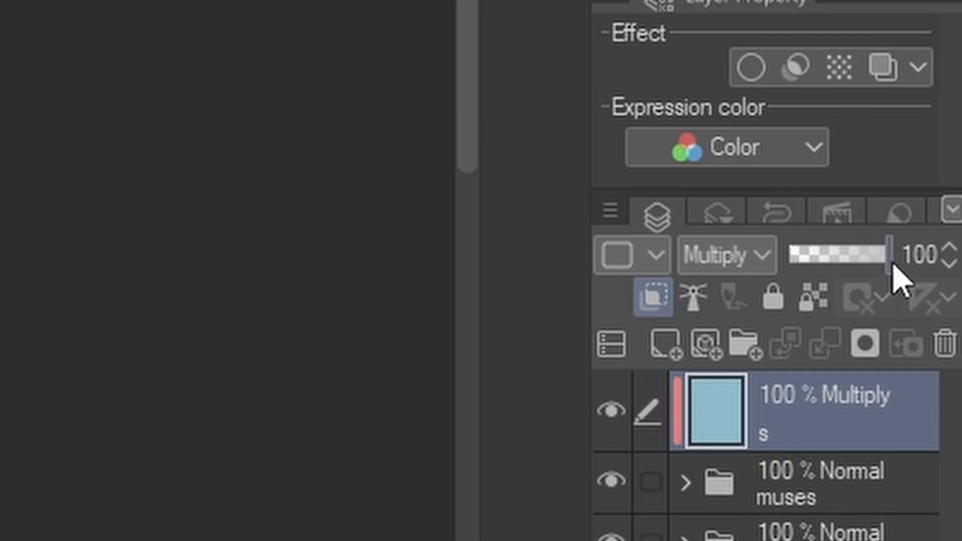
Set the blue Multiply layer's opacity to 50%
{"action": "left_click", "coordinate": [952, 323]}
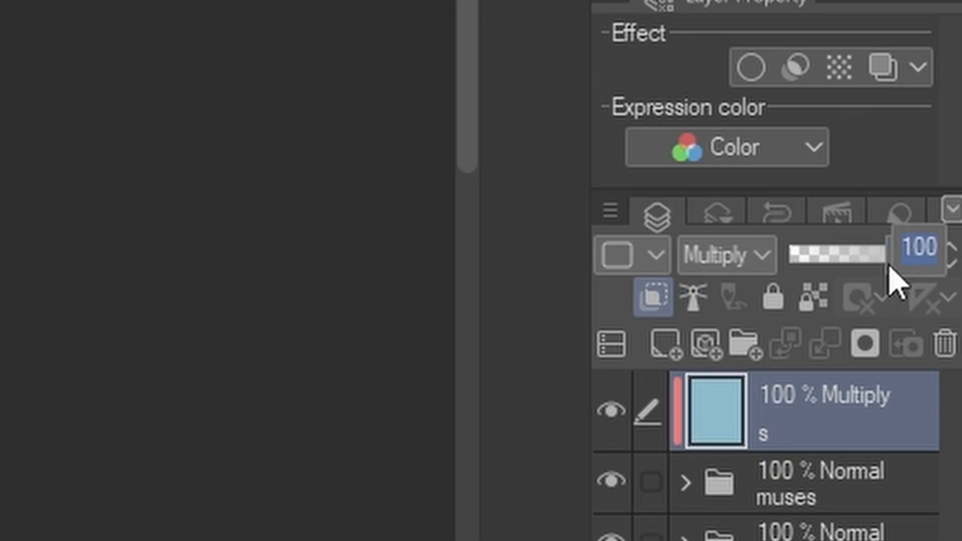
{"action": "type", "text": "50"}
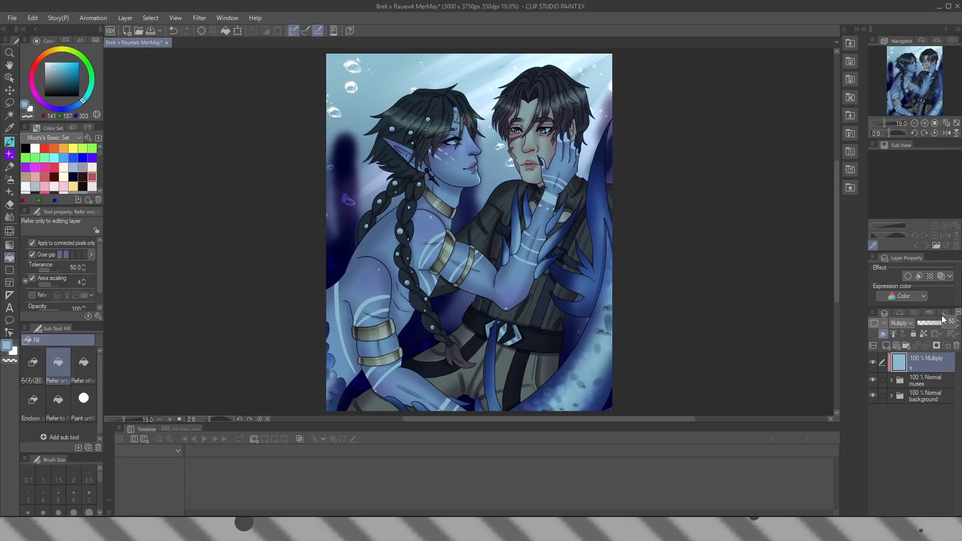
{"action": "key", "text": "Return"}
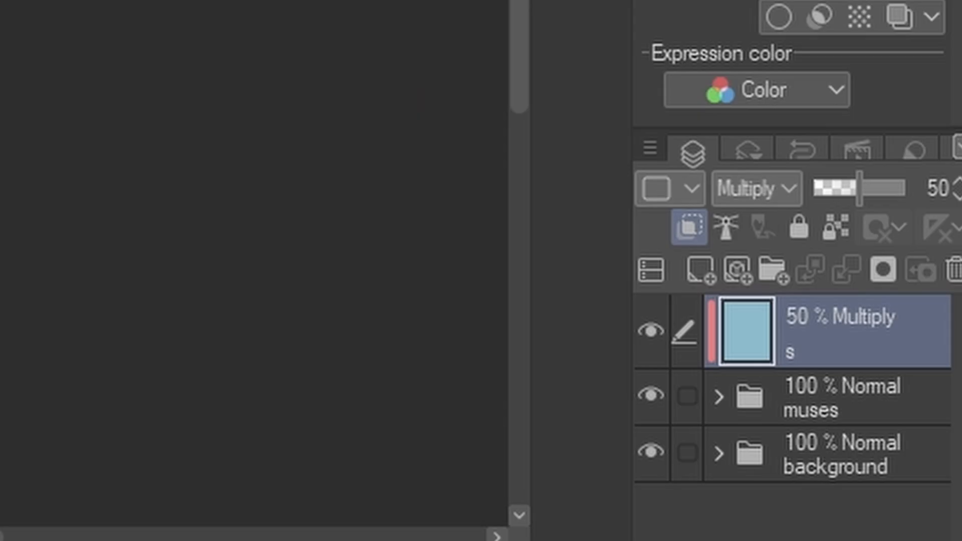
Add a layer above the Multiply layer, clip it to the layer below, name it "s" and set it to Linear burn
{"action": "left_click", "coordinate": [887, 345]}
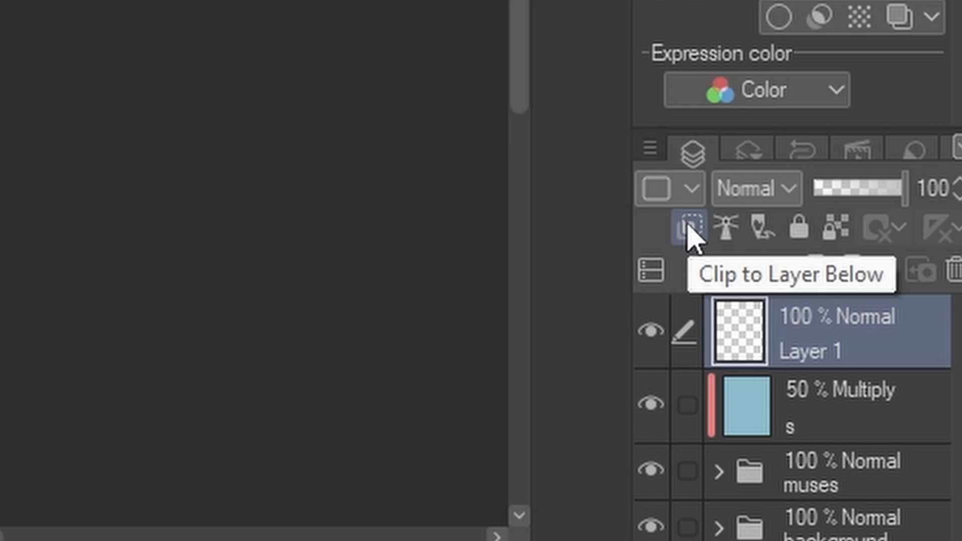
{"action": "left_click", "coordinate": [691, 228]}
{"action": "double_click", "coordinate": [850, 357]}
{"action": "type", "text": "s"}
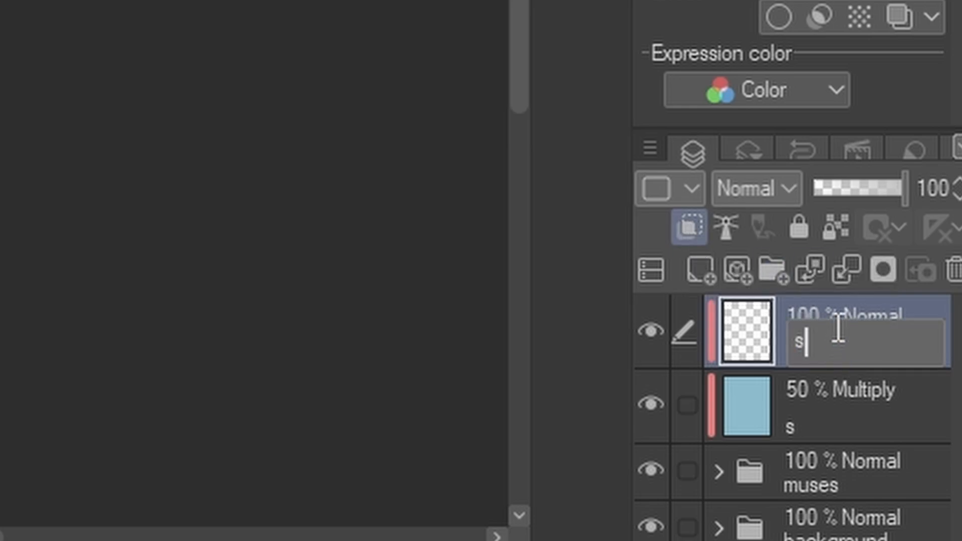
{"action": "key", "text": "Return"}
{"action": "left_click", "coordinate": [773, 193]}
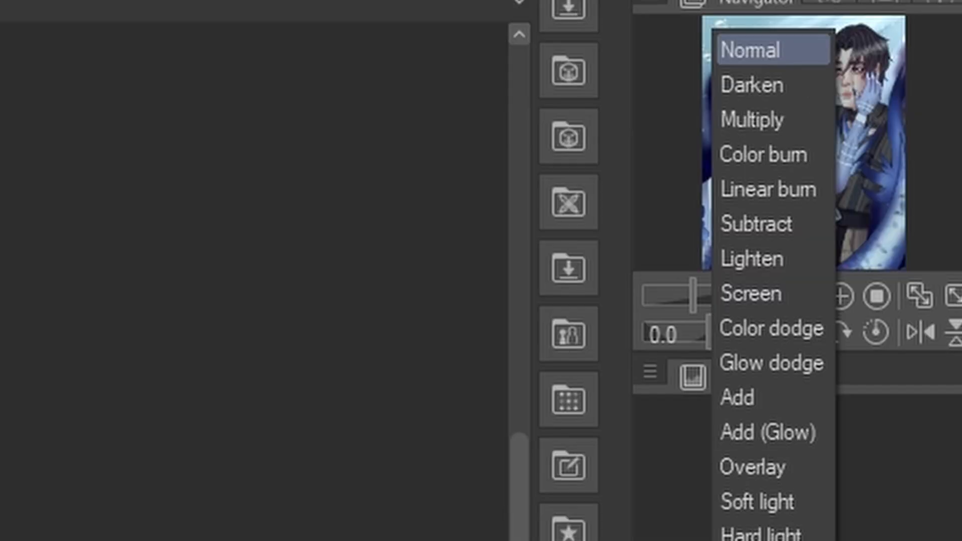
{"action": "left_click", "coordinate": [772, 192]}
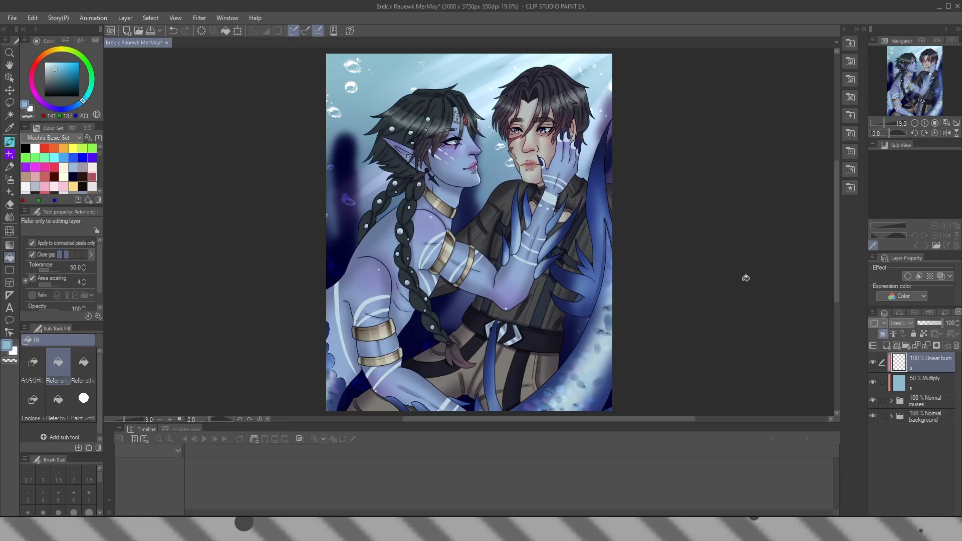
Set the Linear burn layer's opacity to 50% and choose the muted purple (162, 153, 172) from the color set for the brush
{"action": "left_click", "coordinate": [945, 324]}
{"action": "key", "text": "Return"}
{"action": "left_click", "coordinate": [82, 167]}
{"action": "left_click", "coordinate": [10, 143]}
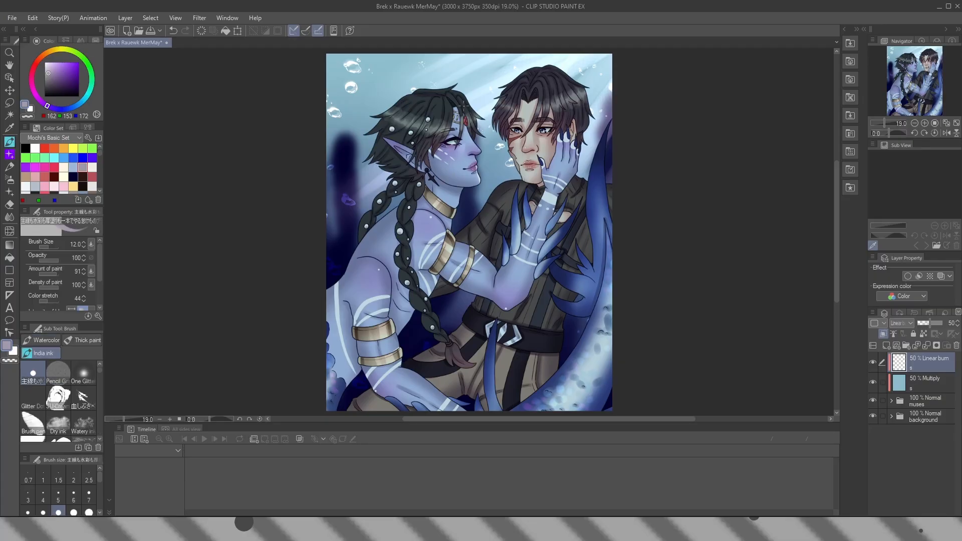
Paint shadows along the hair strand and red forehead gem of the blue-skinned figure using the Pencil Graphite brush at size 15
{"action": "scroll", "coordinate": [460, 110], "scroll_direction": "up", "scroll_amount": 10}
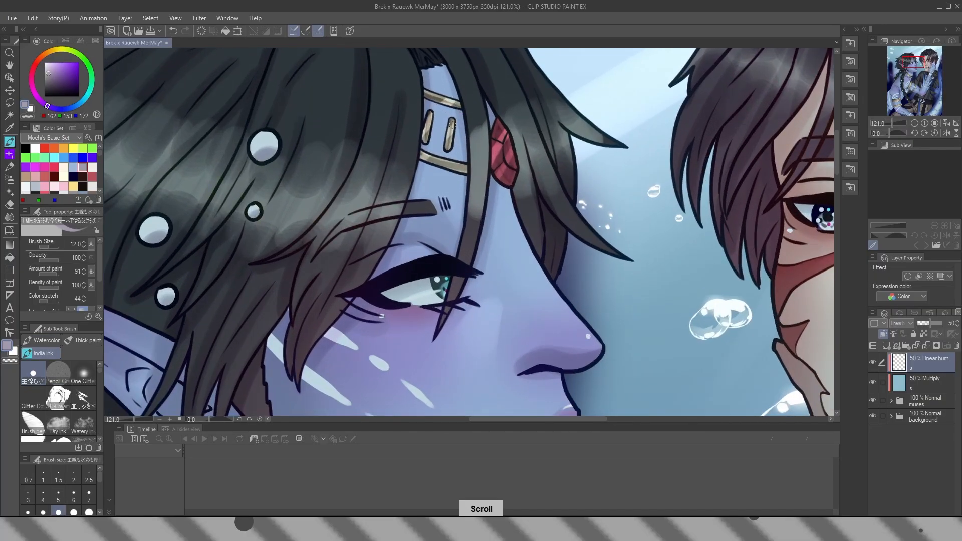
{"action": "scroll", "coordinate": [452, 125], "scroll_direction": "up", "scroll_amount": 2}
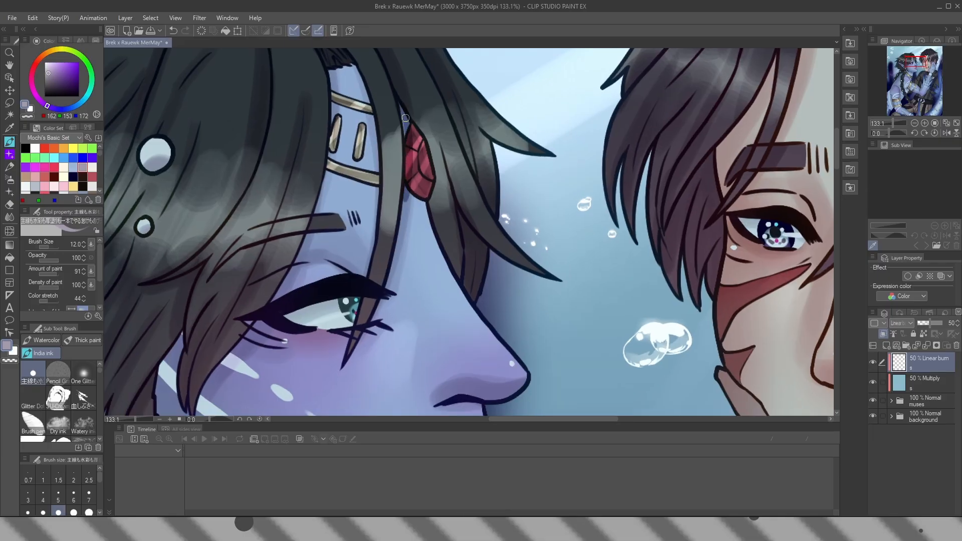
{"action": "left_click", "coordinate": [58, 374]}
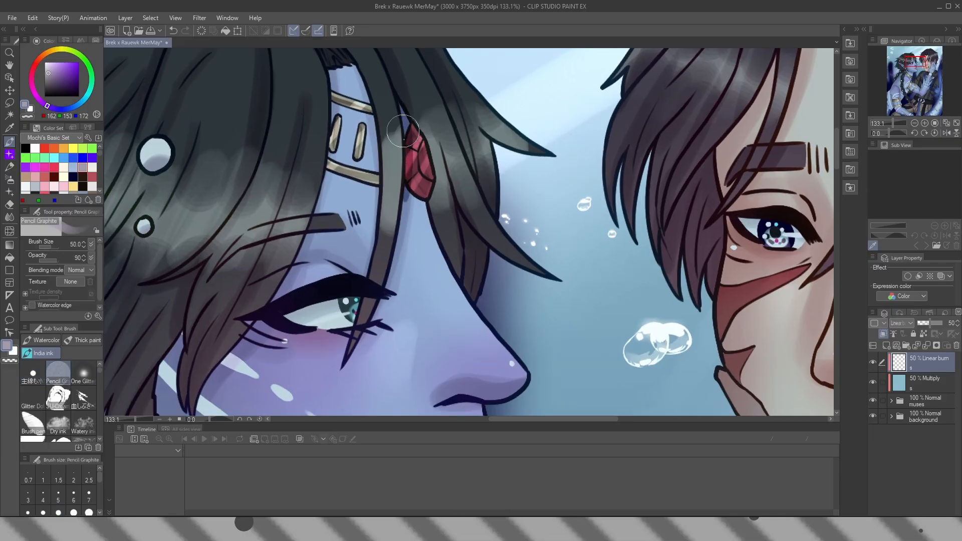
{"action": "key", "text": "bracketleft"}
{"action": "key", "text": "bracketleft"}
{"action": "key", "text": "bracketleft"}
{"action": "key", "text": "bracketleft"}
{"action": "key", "text": "bracketleft"}
{"action": "key", "text": "bracketleft"}
{"action": "mouse_move", "coordinate": [407, 123]}
{"action": "left_mouse_down"}
{"action": "mouse_move", "coordinate": [407, 208]}
{"action": "mouse_move", "coordinate": [352, 358]}
{"action": "left_mouse_up"}
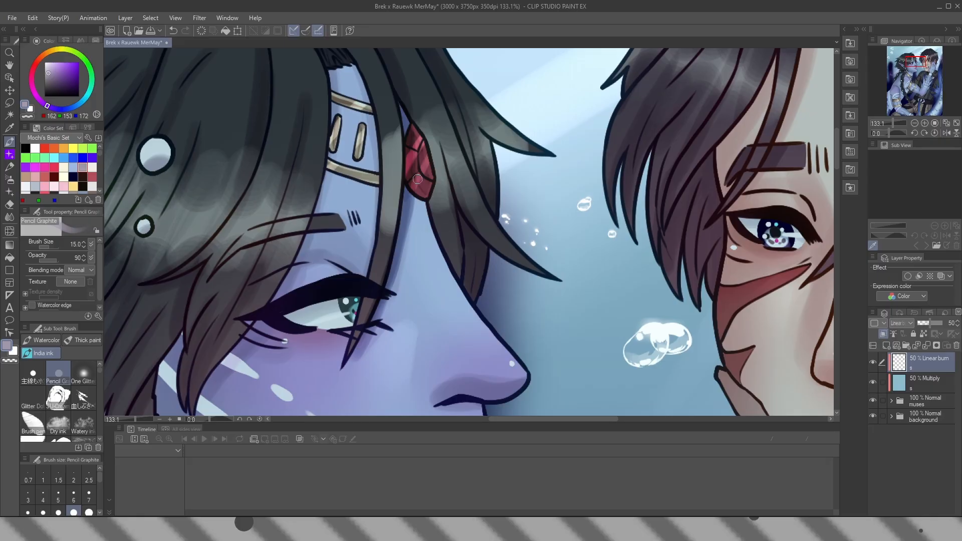
{"action": "left_click_drag", "start_coordinate": [405, 163], "coordinate": [390, 292]}
Compare the Linear burn shadows at 100% and 50% opacity, and with the layer hidden and shown
{"action": "left_click_drag", "start_coordinate": [934, 326], "coordinate": [958, 326]}
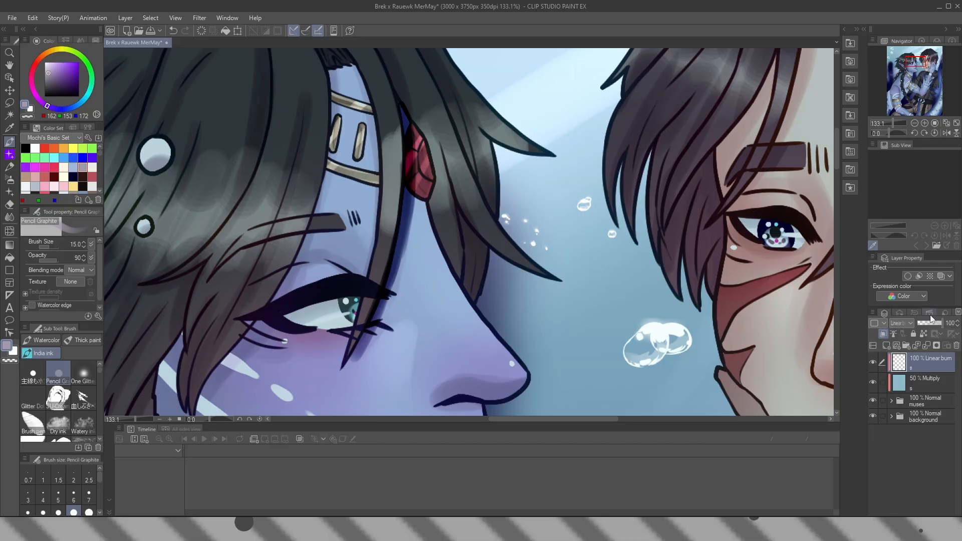
{"action": "left_click", "coordinate": [950, 323]}
{"action": "type", "text": "50"}
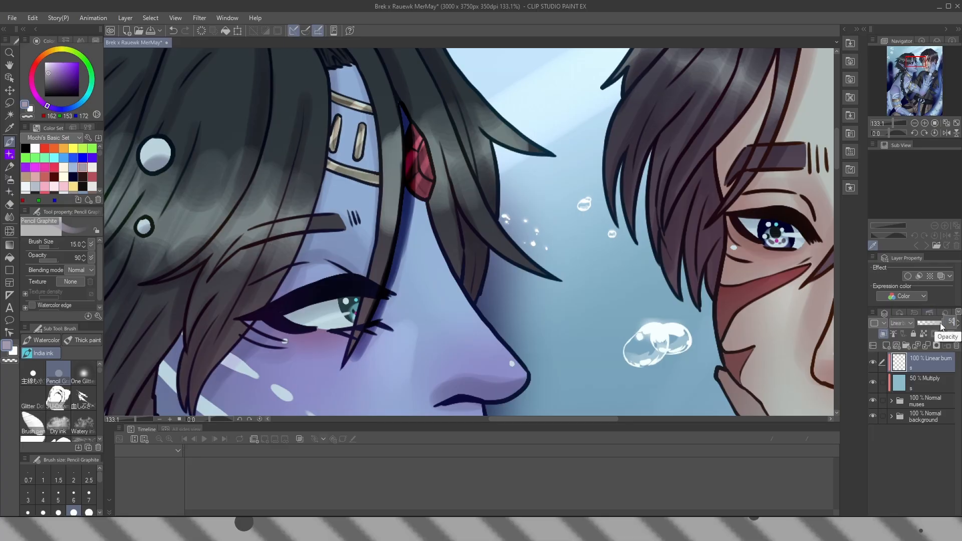
{"action": "key", "text": "Return"}
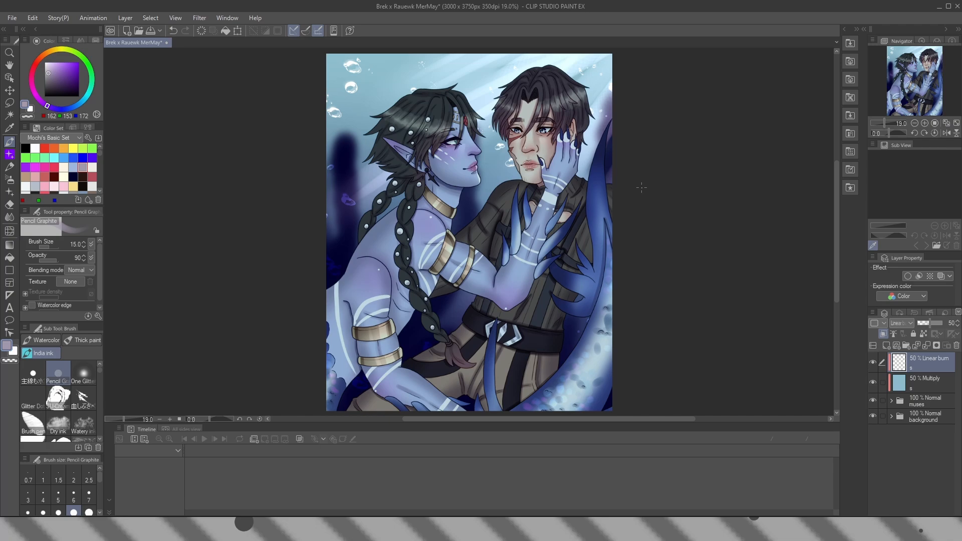
{"action": "left_click", "coordinate": [873, 369]}
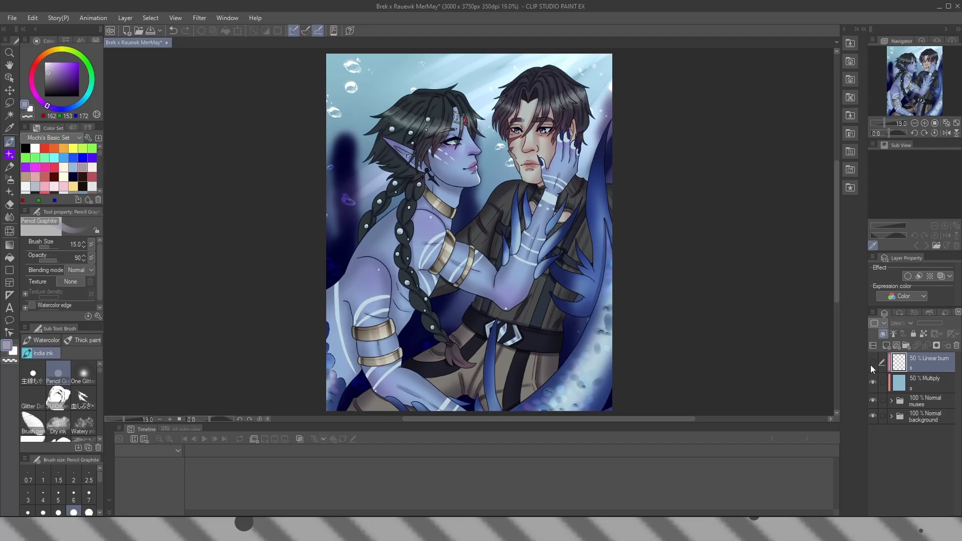
{"action": "left_click", "coordinate": [872, 368]}
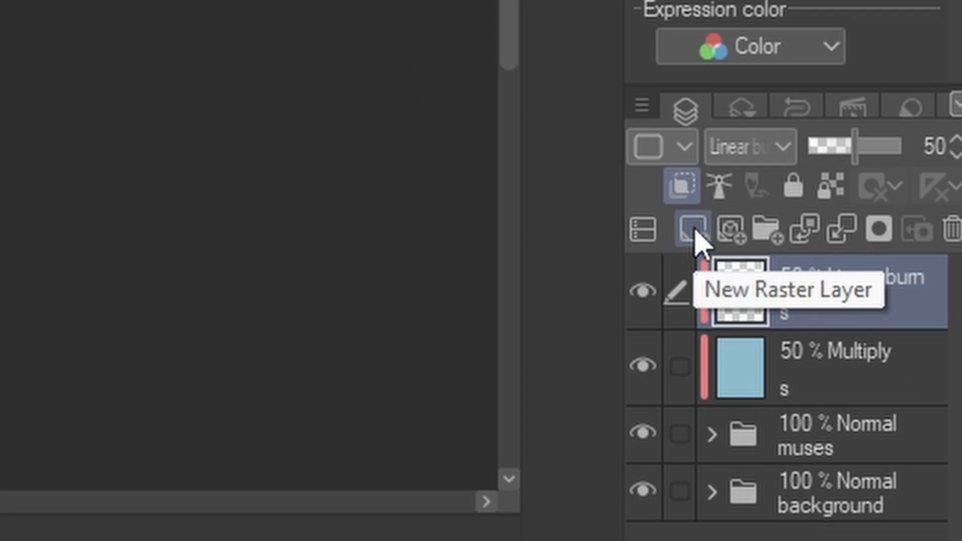
Add a raster layer above the Linear burn layer, name it "a" and set its blending mode to Add (Glow)
{"action": "left_click", "coordinate": [696, 239]}
{"action": "double_click", "coordinate": [844, 301]}
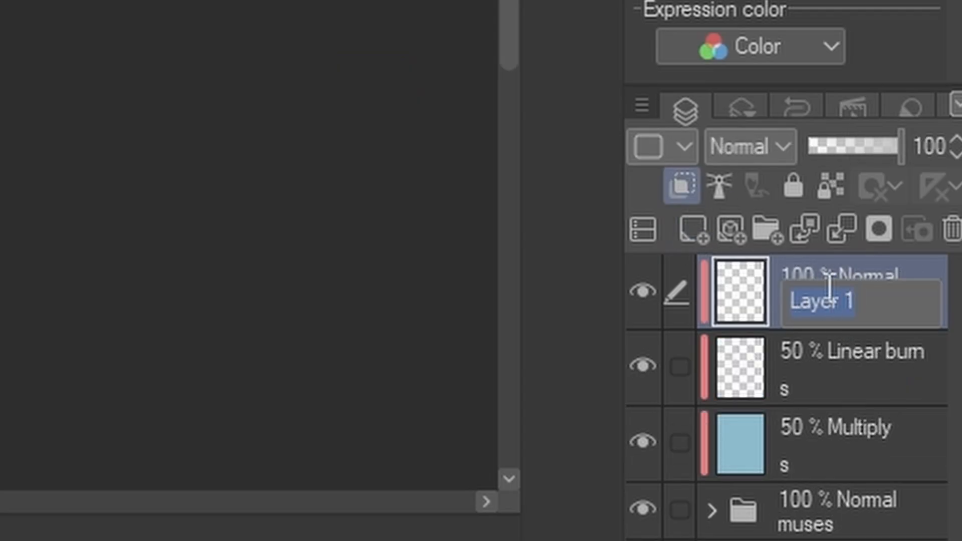
{"action": "type", "text": "a"}
{"action": "key", "text": "Return"}
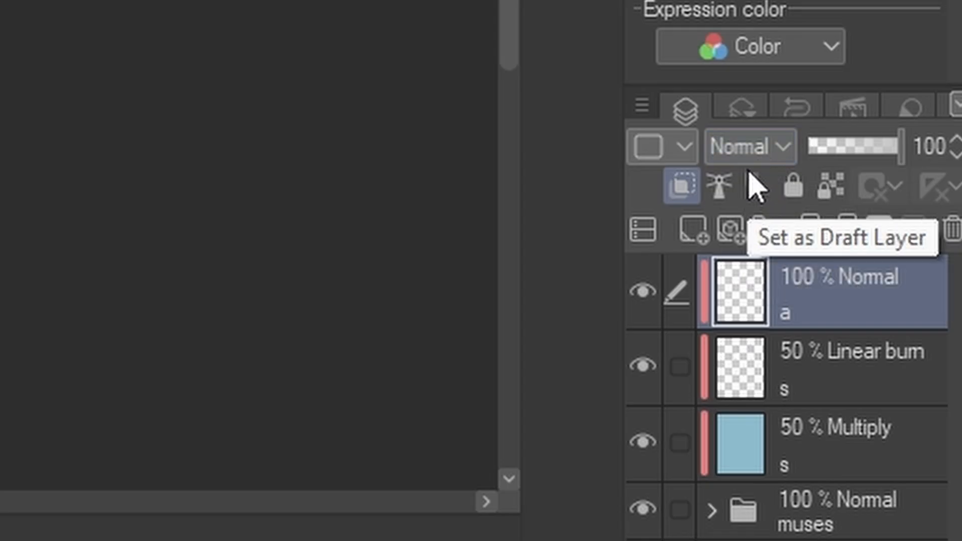
{"action": "left_click", "coordinate": [752, 144]}
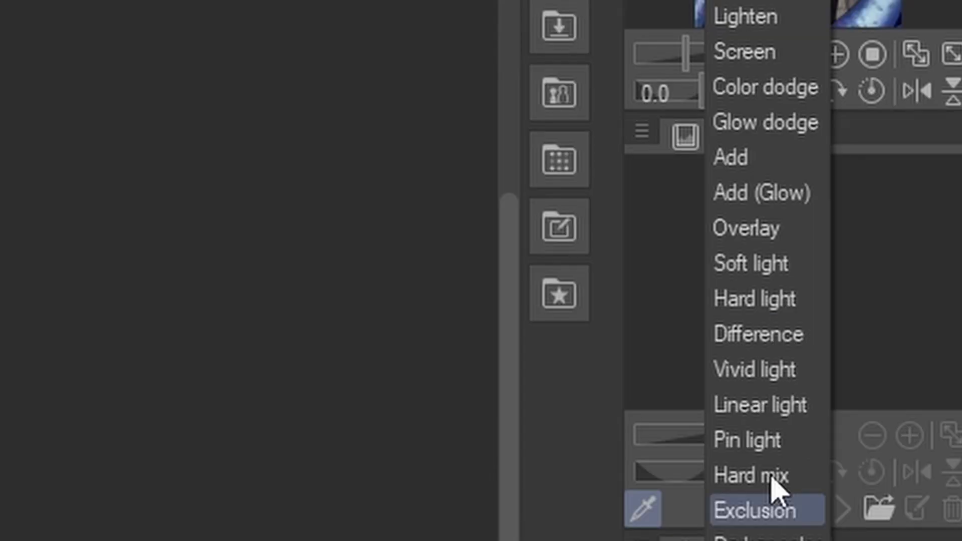
{"action": "left_click", "coordinate": [774, 200]}
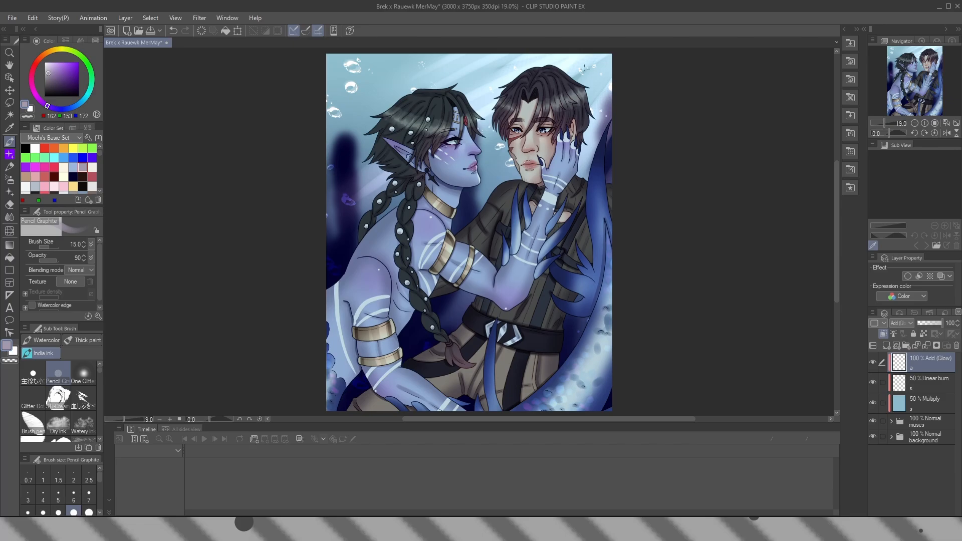
Airbrush a light pink (246, 195, 214) glow over the human man's hair using the Soft airbrush at size 1000
{"action": "left_click", "coordinate": [63, 186]}
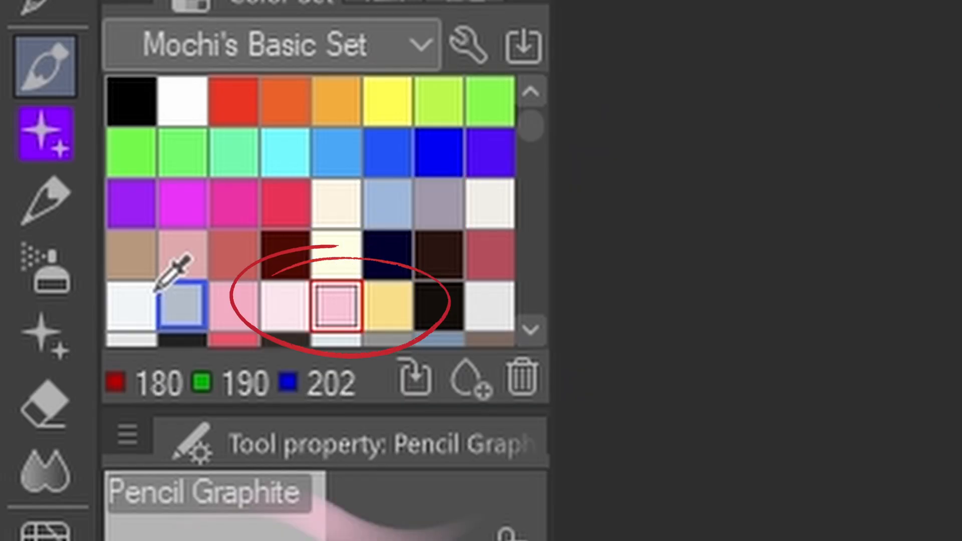
{"action": "key", "text": "b"}
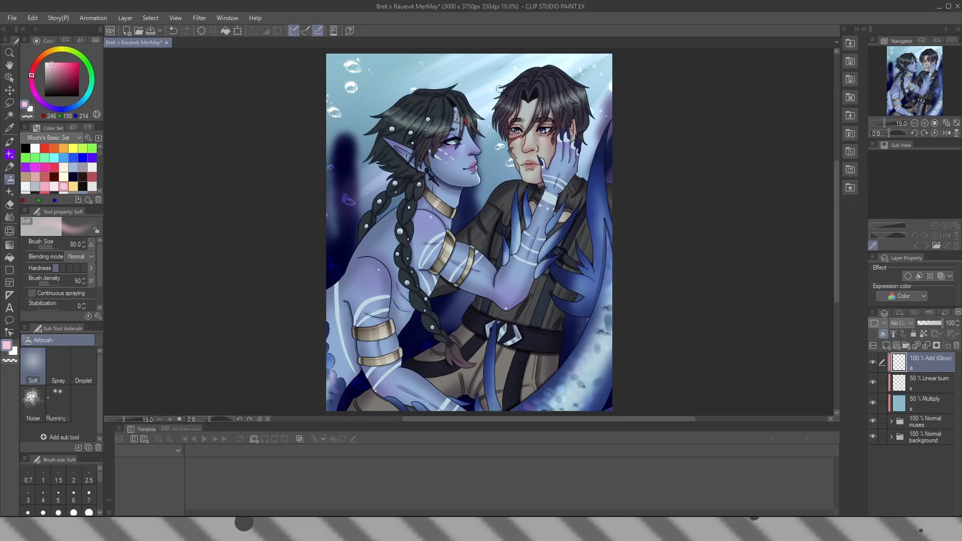
{"action": "key", "text": "bracketright"}
{"action": "key", "text": "bracketright"}
{"action": "key", "text": "bracketright"}
{"action": "key", "text": "bracketright"}
{"action": "key", "text": "bracketright"}
{"action": "key", "text": "bracketright"}
{"action": "key", "text": "bracketright"}
{"action": "key", "text": "bracketright"}
{"action": "key", "text": "bracketright"}
{"action": "key", "text": "bracketright"}
{"action": "key", "text": "bracketright"}
{"action": "key", "text": "bracketright"}
{"action": "key", "text": "bracketright"}
{"action": "left_click_drag", "start_coordinate": [464, 90], "coordinate": [546, 103]}
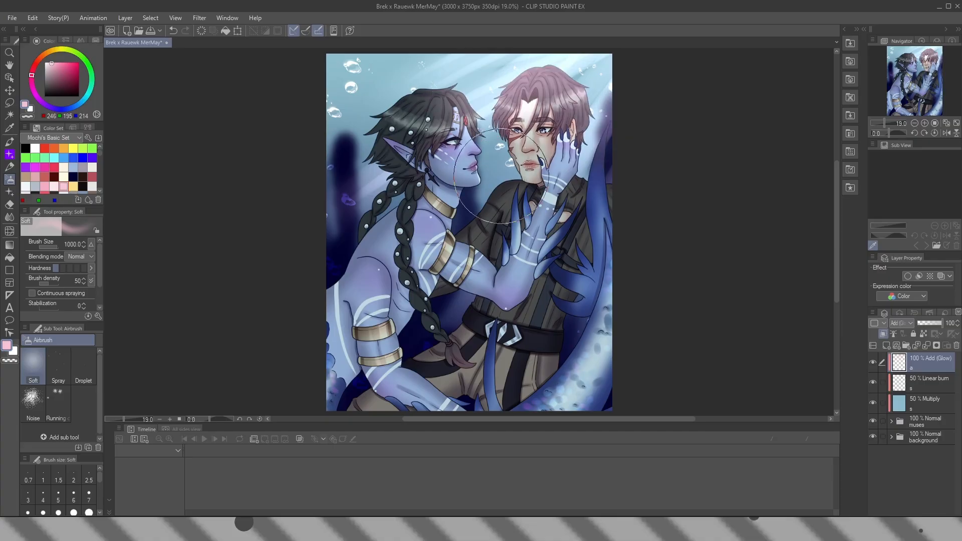
{"action": "key", "text": "bracketleft"}
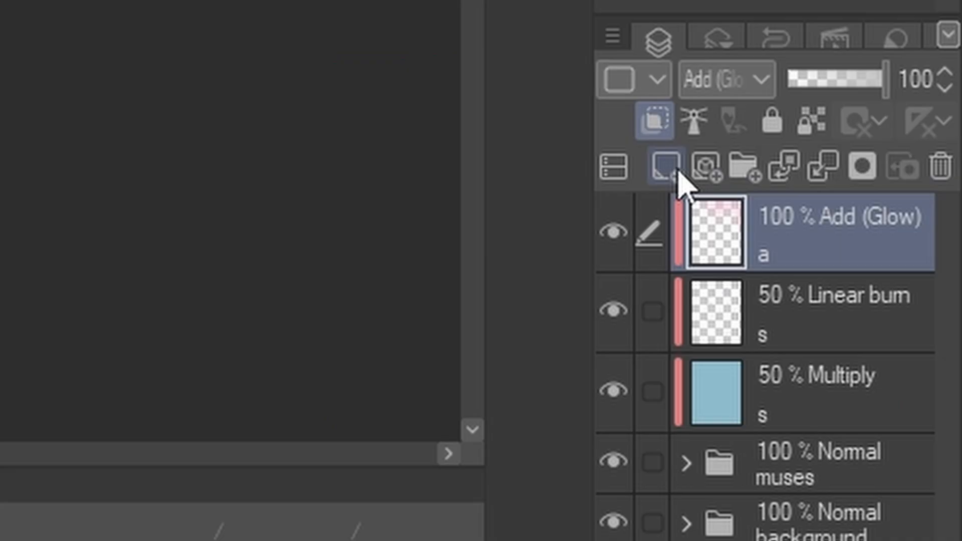
Add a second clipped raster layer on top, name it "a" and set it to Add (Glow) at 50% opacity
{"action": "left_click", "coordinate": [888, 346]}
{"action": "left_click", "coordinate": [903, 324]}
{"action": "left_click", "coordinate": [727, 1]}
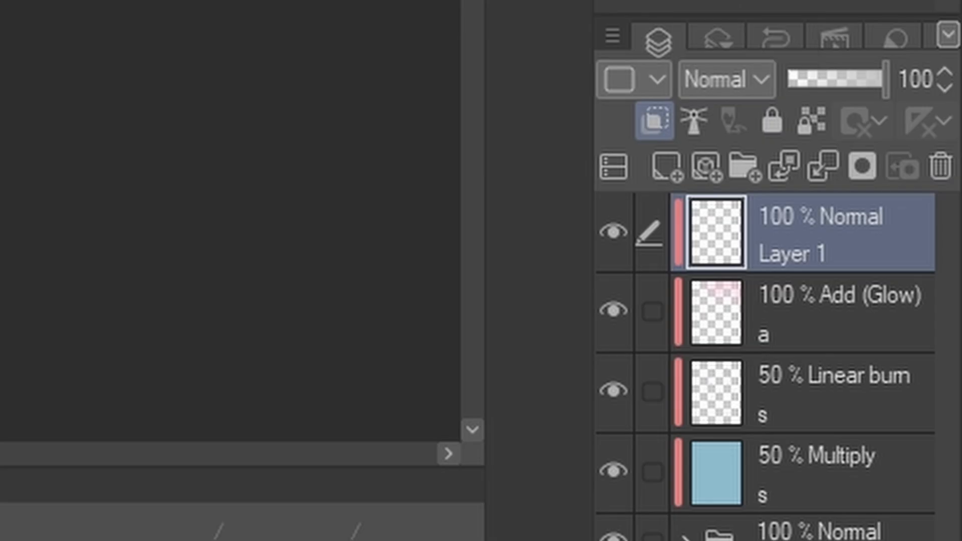
{"action": "double_click", "coordinate": [825, 254]}
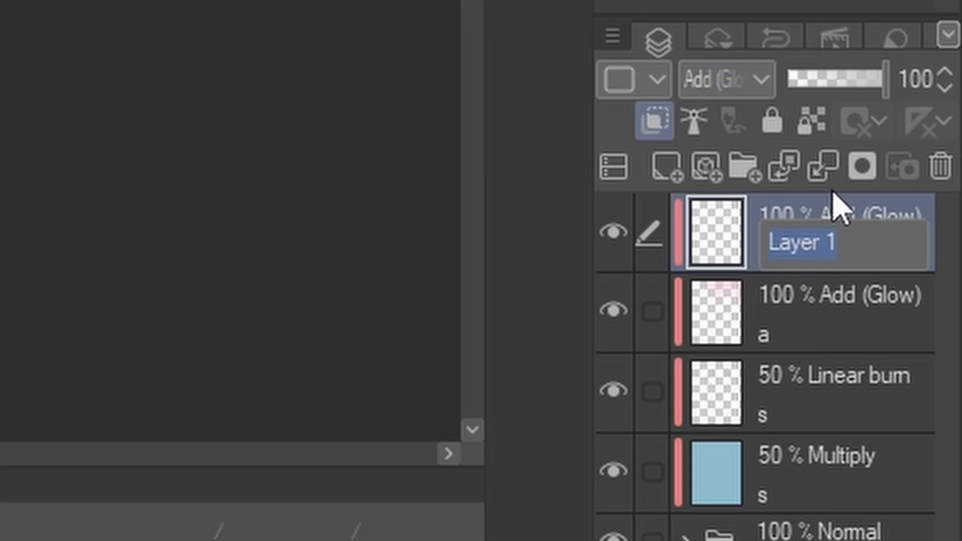
{"action": "type", "text": "a"}
{"action": "key", "text": "Return"}
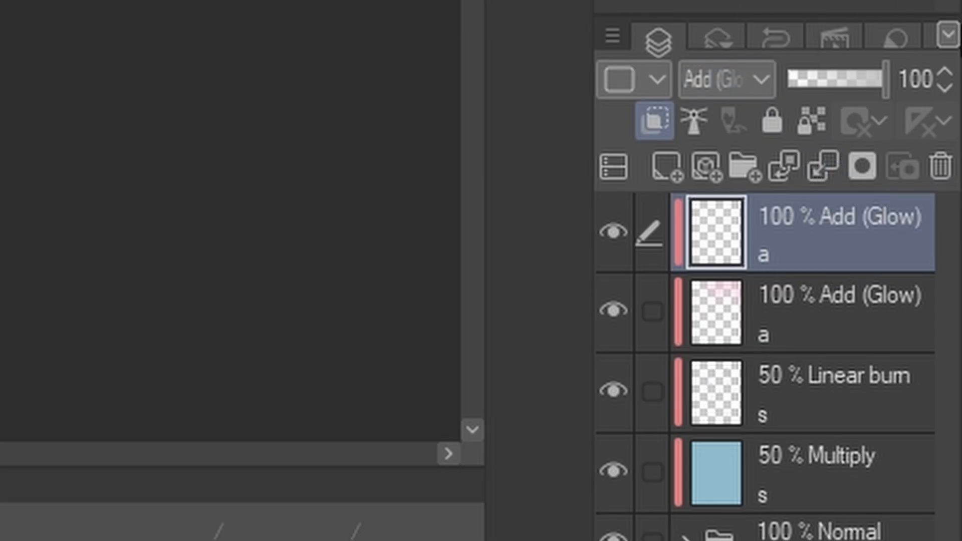
{"action": "left_click", "coordinate": [914, 79]}
{"action": "type", "text": "50"}
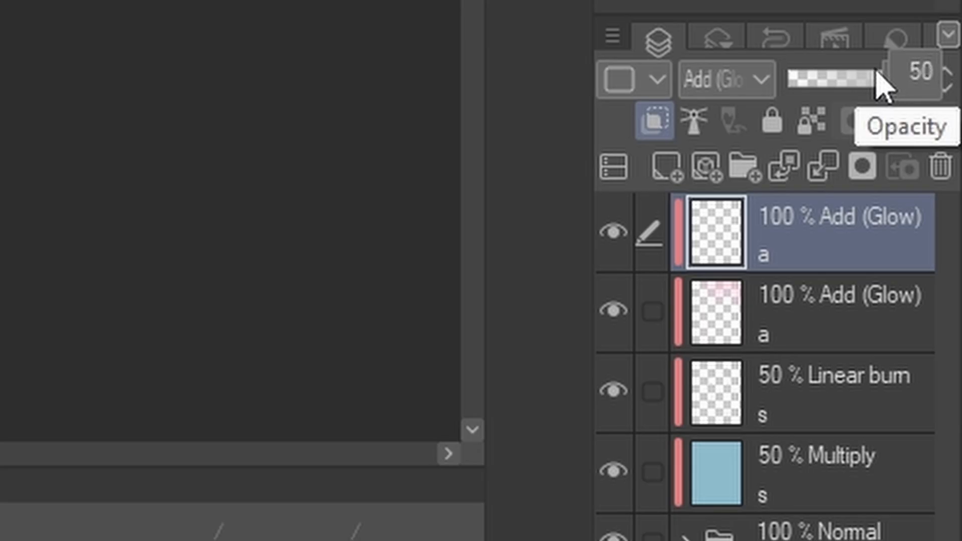
{"action": "key", "text": "Return"}
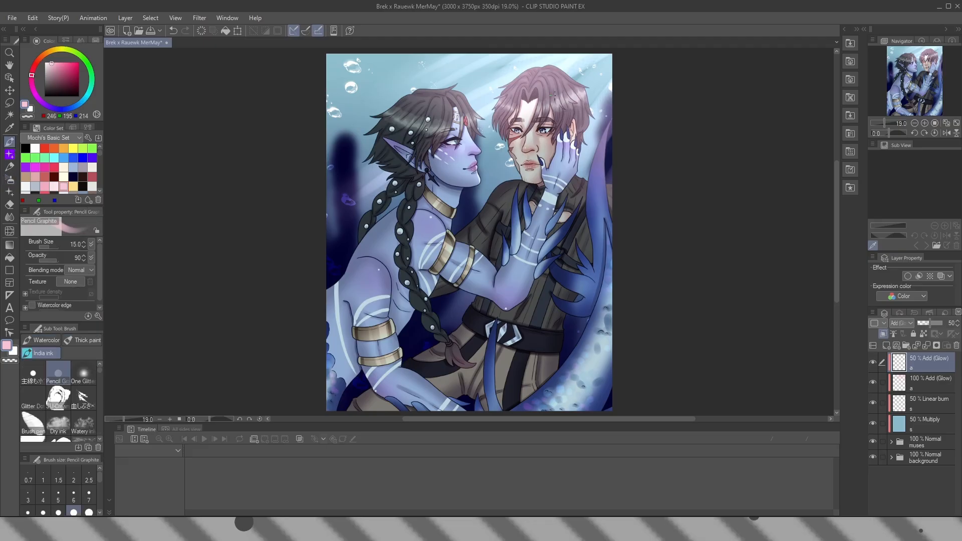
Paint pink rim light along the upper-left edge of the human man's hair with Pencil Graphite at size 20, undoing the stray stroke
{"action": "scroll", "coordinate": [420, 74], "scroll_direction": "up", "scroll_amount": 5}
{"action": "scroll", "coordinate": [420, 74], "scroll_direction": "up", "scroll_amount": 4}
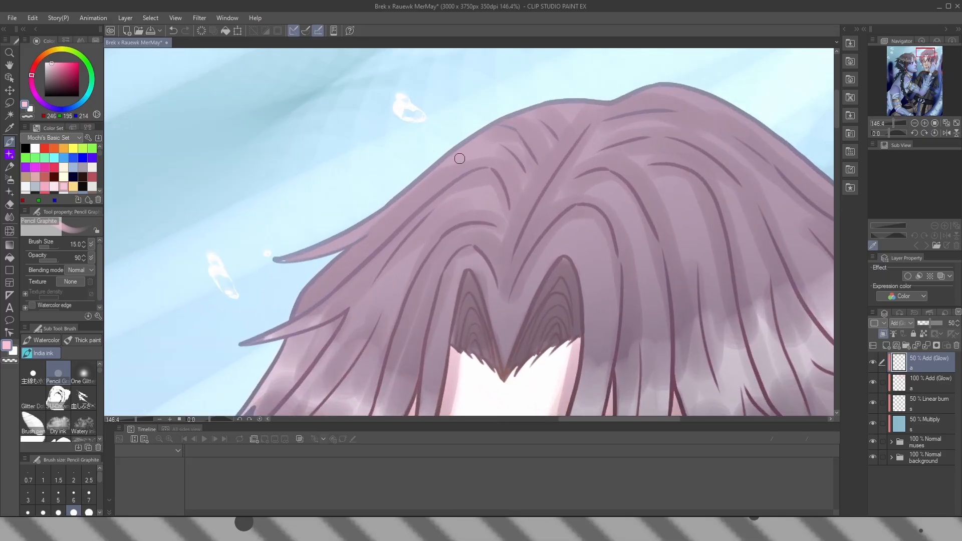
{"action": "key", "text": "]"}
{"action": "key", "text": "]"}
{"action": "left_click_drag", "start_coordinate": [275, 258], "coordinate": [359, 227]}
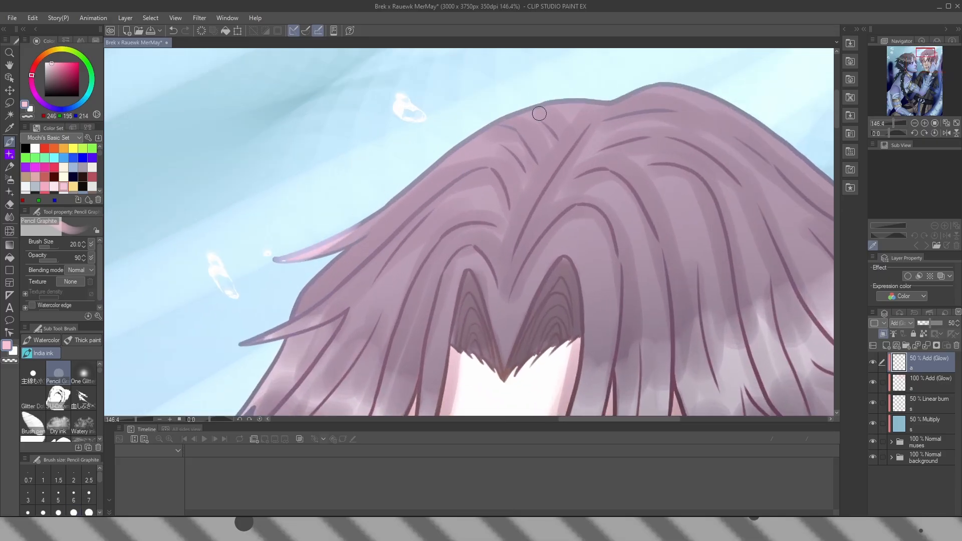
{"action": "mouse_move", "coordinate": [539, 113]}
{"action": "left_mouse_down"}
{"action": "mouse_move", "coordinate": [526, 107]}
{"action": "mouse_move", "coordinate": [268, 262]}
{"action": "left_mouse_up"}
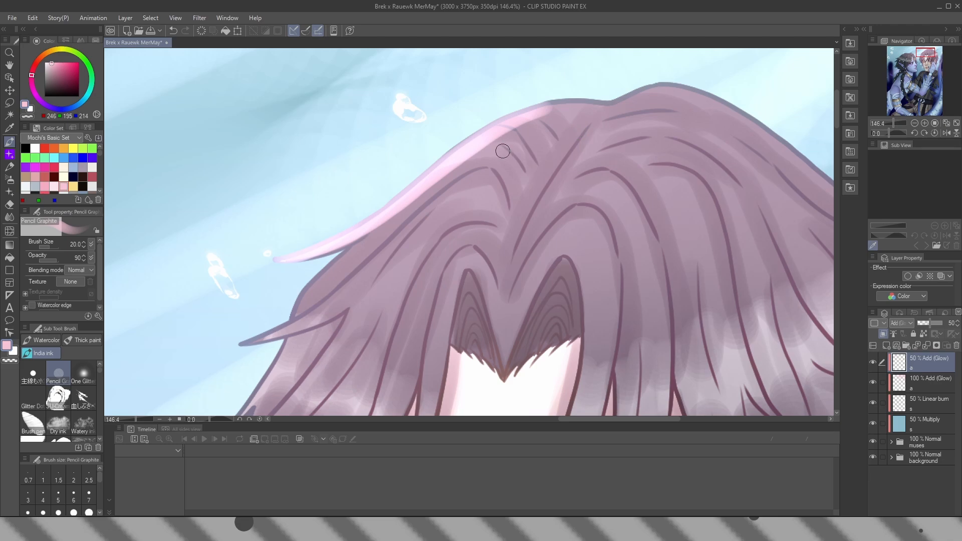
{"action": "key", "text": "ctrl+z"}
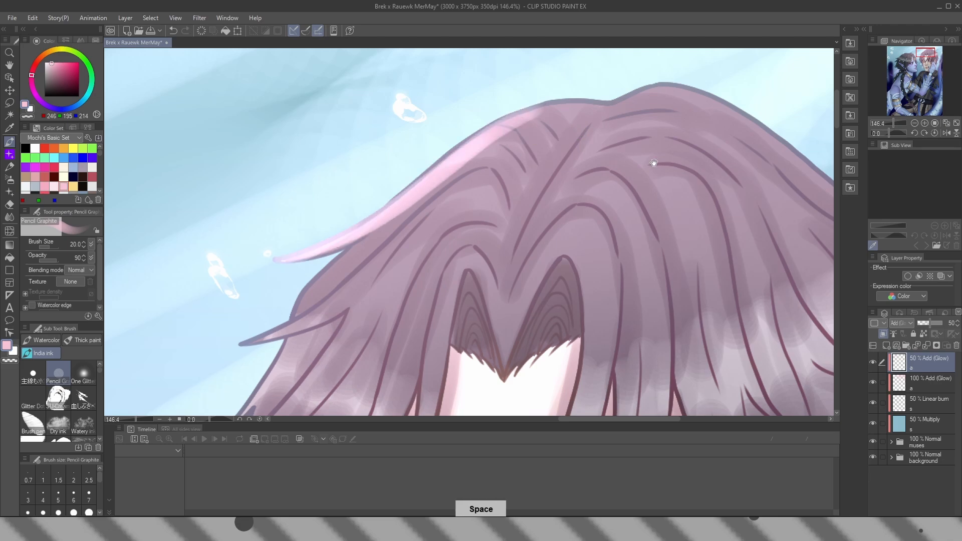
Extend the pink rim light along the upper-right edge of the man's hair and the pointed strands on its left side
{"action": "left_click_drag", "start_coordinate": [654, 162], "coordinate": [435, 165]}
{"action": "left_click_drag", "start_coordinate": [500, 110], "coordinate": [738, 257]}
{"action": "key", "text": "space"}
{"action": "left_click_drag", "start_coordinate": [328, 253], "coordinate": [594, 126]}
{"action": "left_click_drag", "start_coordinate": [394, 133], "coordinate": [341, 188]}
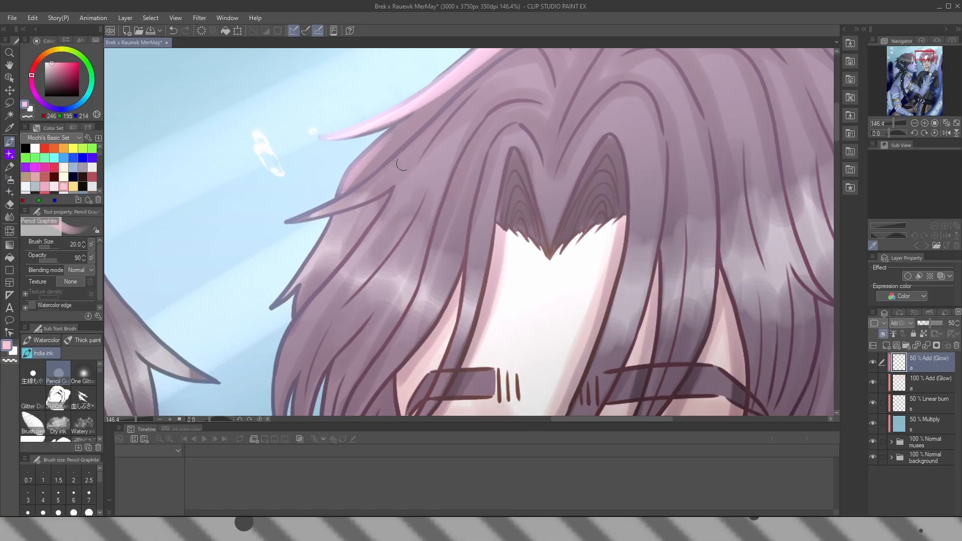
{"action": "left_click_drag", "start_coordinate": [431, 131], "coordinate": [269, 227]}
{"action": "left_click_drag", "start_coordinate": [344, 213], "coordinate": [272, 309]}
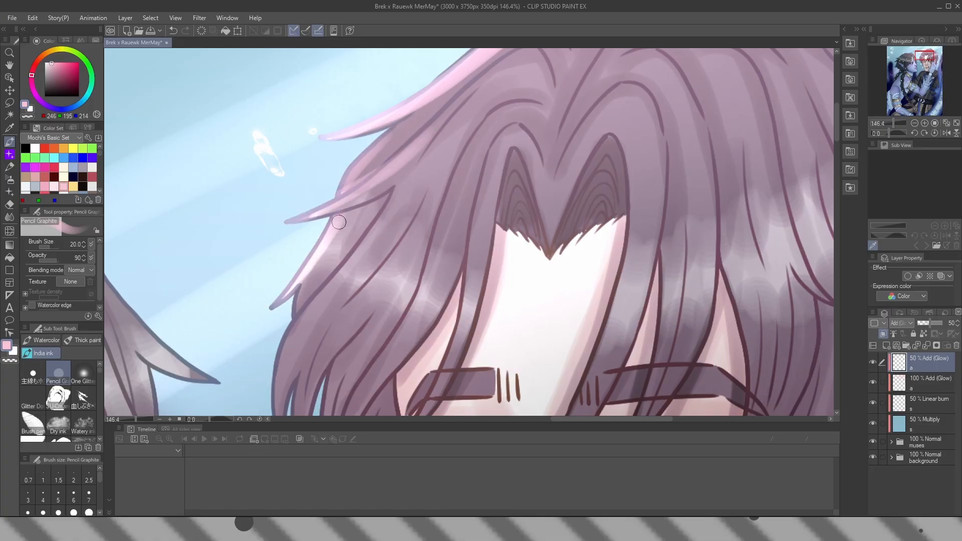
Soften the rim light on the crown of the man's hair using the Soft airbrush at size 800 with transparent color
{"action": "scroll", "coordinate": [405, 274], "scroll_direction": "down", "scroll_amount": 1}
{"action": "scroll", "coordinate": [405, 273], "scroll_direction": "down", "scroll_amount": 7}
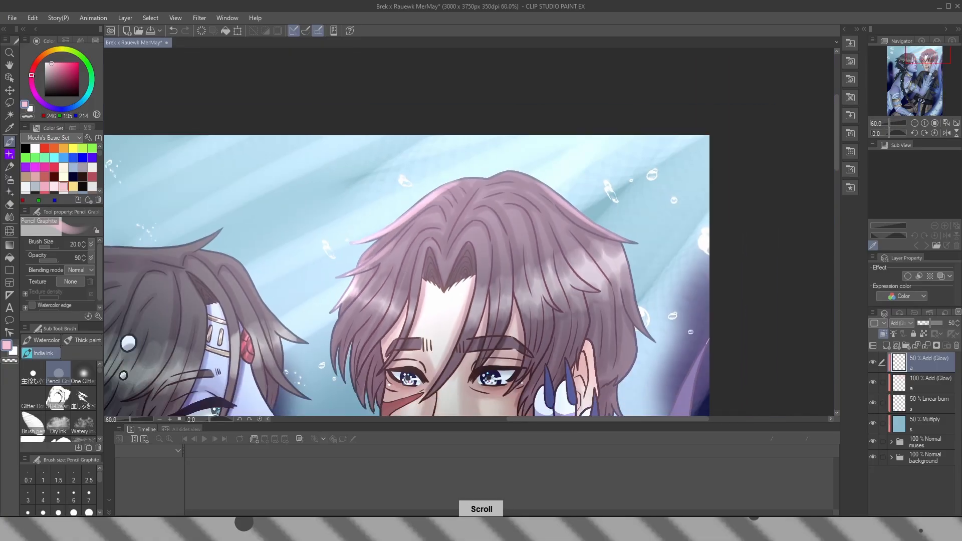
{"action": "scroll", "coordinate": [274, 192], "scroll_direction": "up", "scroll_amount": 8}
{"action": "left_click", "coordinate": [27, 116]}
{"action": "left_click", "coordinate": [9, 179]}
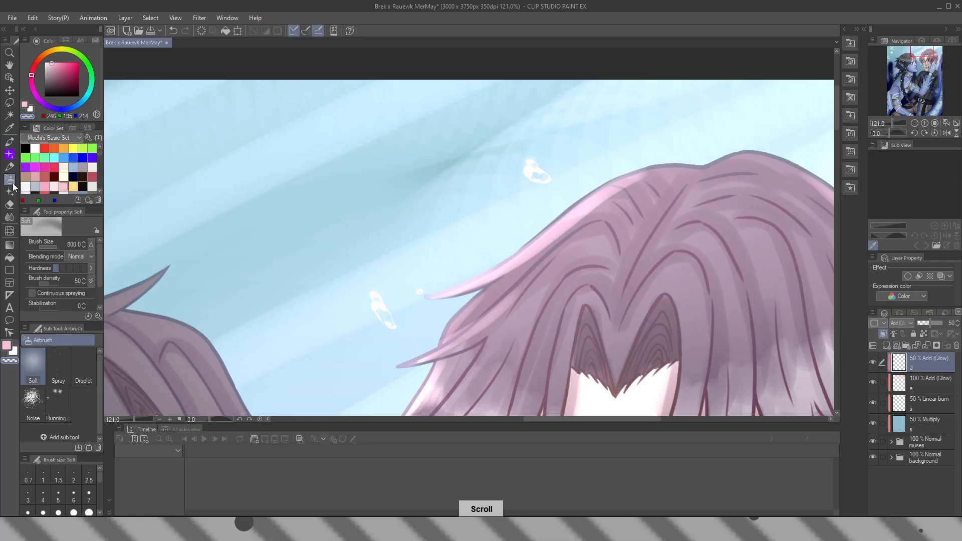
{"action": "left_click_drag", "start_coordinate": [614, 191], "coordinate": [474, 144]}
{"action": "scroll", "coordinate": [473, 143], "scroll_direction": "down", "scroll_amount": 2}
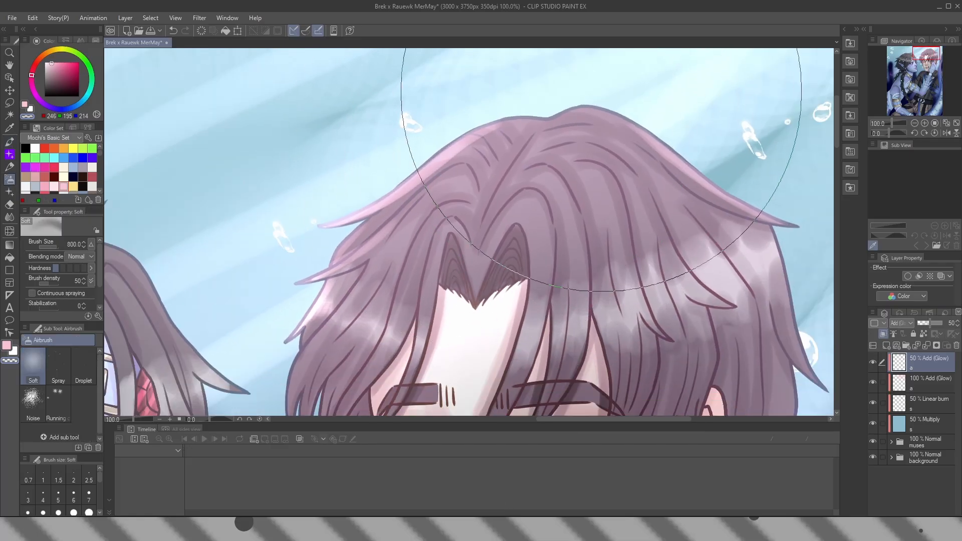
Paint pink rim light on the lower-left strands of the man's hair with Pencil Graphite, reducing the brush to size 15
{"action": "left_click", "coordinate": [24, 104]}
{"action": "left_click", "coordinate": [9, 143]}
{"action": "scroll", "coordinate": [359, 223], "scroll_direction": "up", "scroll_amount": 3}
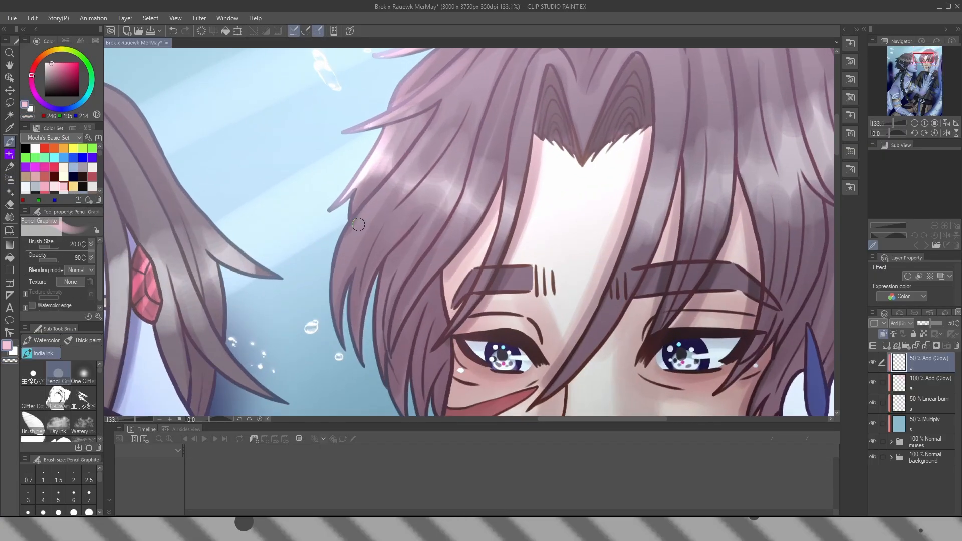
{"action": "key", "text": "bracketleft"}
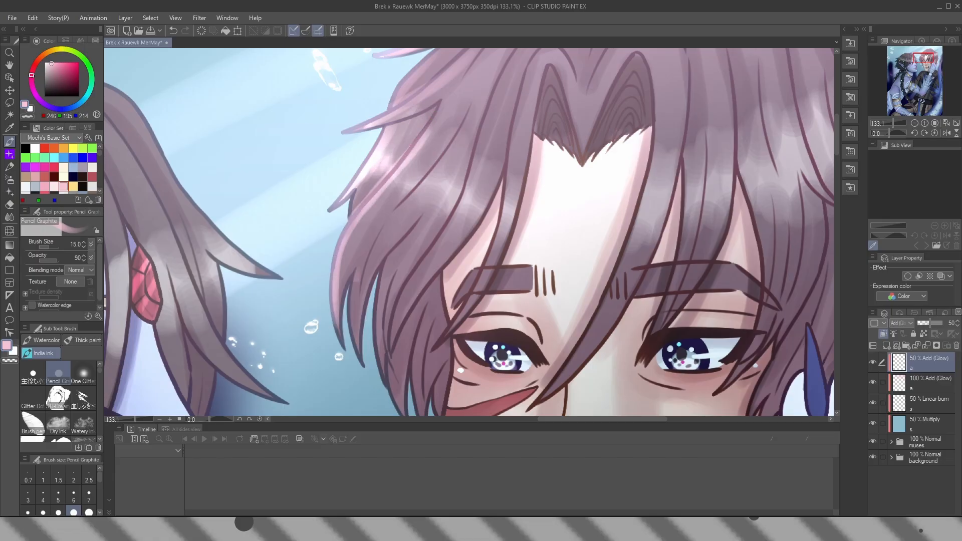
{"action": "scroll", "coordinate": [431, 213], "scroll_direction": "down", "scroll_amount": 3}
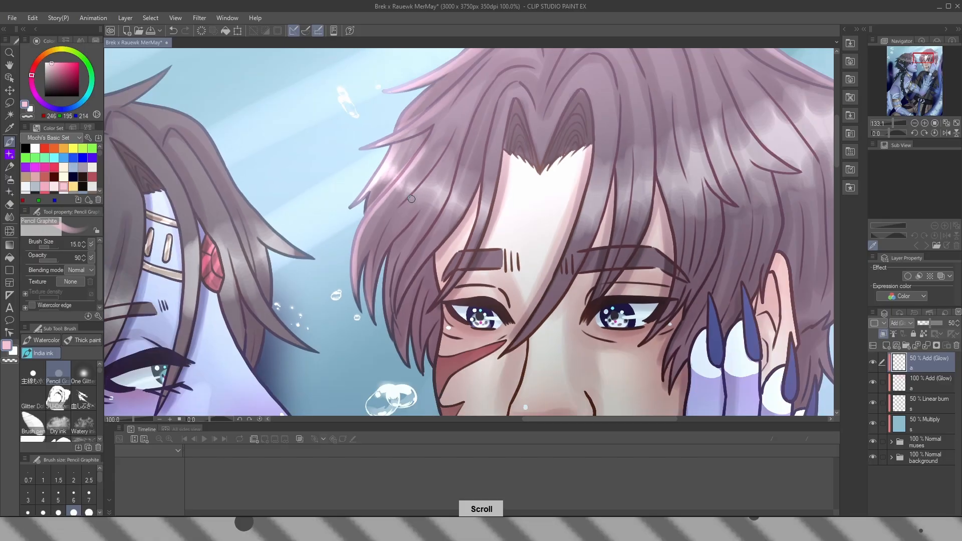
Paint pink rim light down the outer right side of the man's hair with the size 15 Pencil Graphite brush
{"action": "key", "text": "space"}
{"action": "left_click_drag", "start_coordinate": [782, 61], "coordinate": [548, 154]}
{"action": "scroll", "coordinate": [526, 155], "scroll_direction": "up", "scroll_amount": 4}
{"action": "left_click_drag", "start_coordinate": [616, 239], "coordinate": [628, 266]}
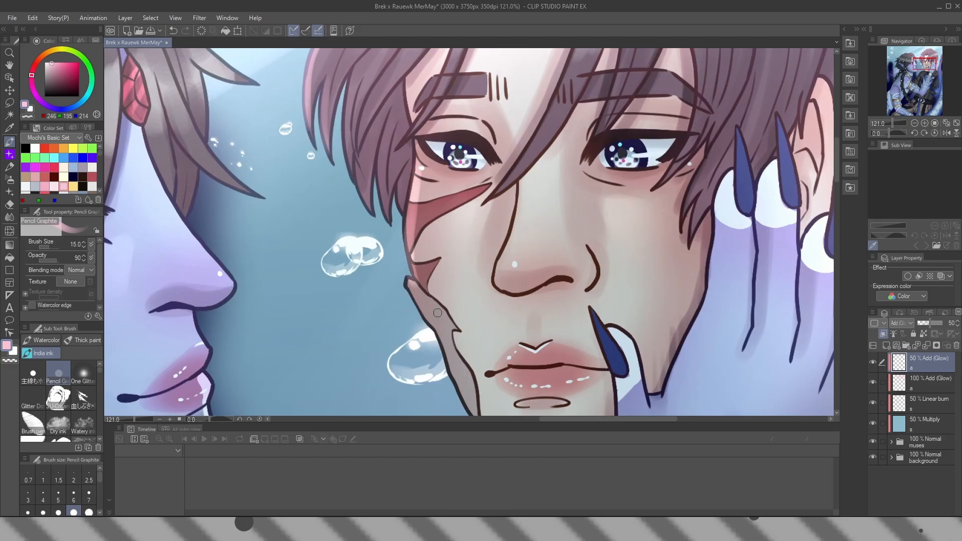
{"action": "scroll", "coordinate": [515, 264], "scroll_direction": "down", "scroll_amount": 1}
{"action": "key", "text": "space"}
{"action": "left_click_drag", "start_coordinate": [351, 226], "coordinate": [526, 353]}
{"action": "left_click_drag", "start_coordinate": [442, 401], "coordinate": [496, 137]}
{"action": "scroll", "coordinate": [496, 137], "scroll_direction": "up", "scroll_amount": 1}
{"action": "scroll", "coordinate": [497, 137], "scroll_direction": "down", "scroll_amount": 3}
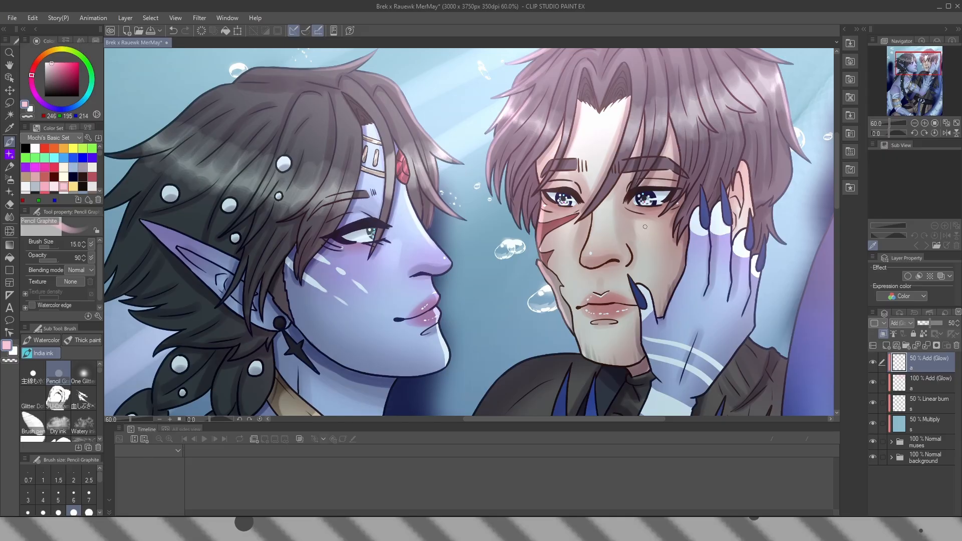
Paint a soft pink highlight along the blue-skinned figure's jawline beside the star earring, redoing the first attempt
{"action": "key", "text": "space"}
{"action": "left_click_drag", "start_coordinate": [642, 216], "coordinate": [529, 276]}
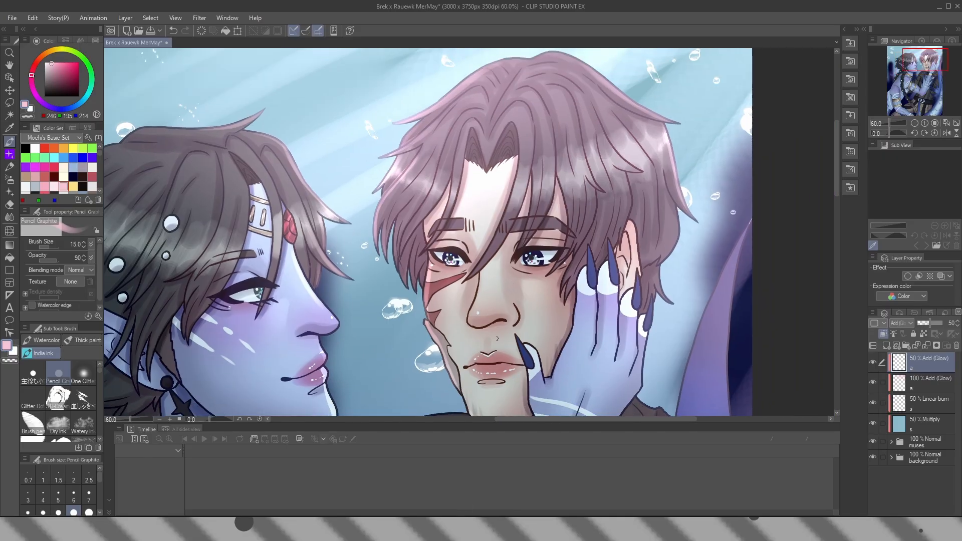
{"action": "scroll", "coordinate": [551, 215], "scroll_direction": "down", "scroll_amount": 3}
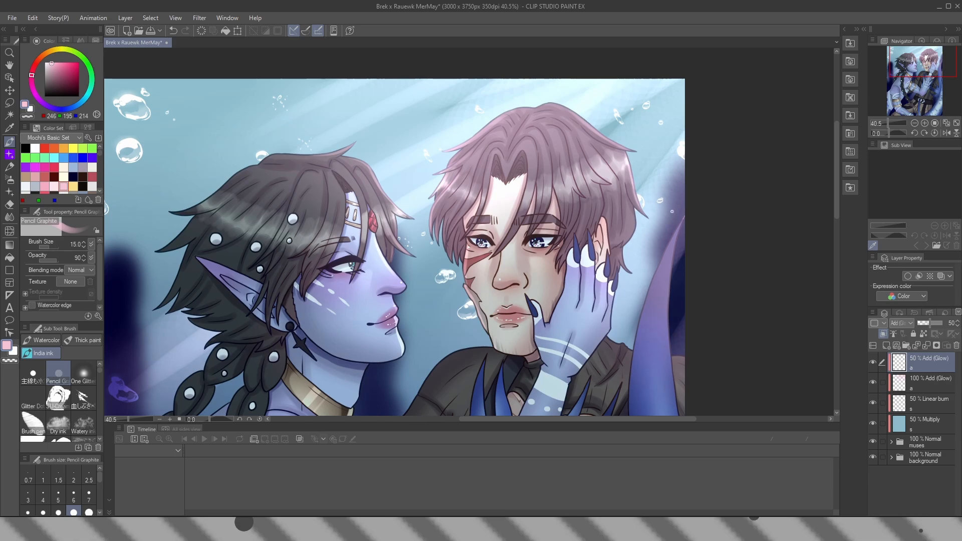
{"action": "scroll", "coordinate": [446, 196], "scroll_direction": "up", "scroll_amount": 6}
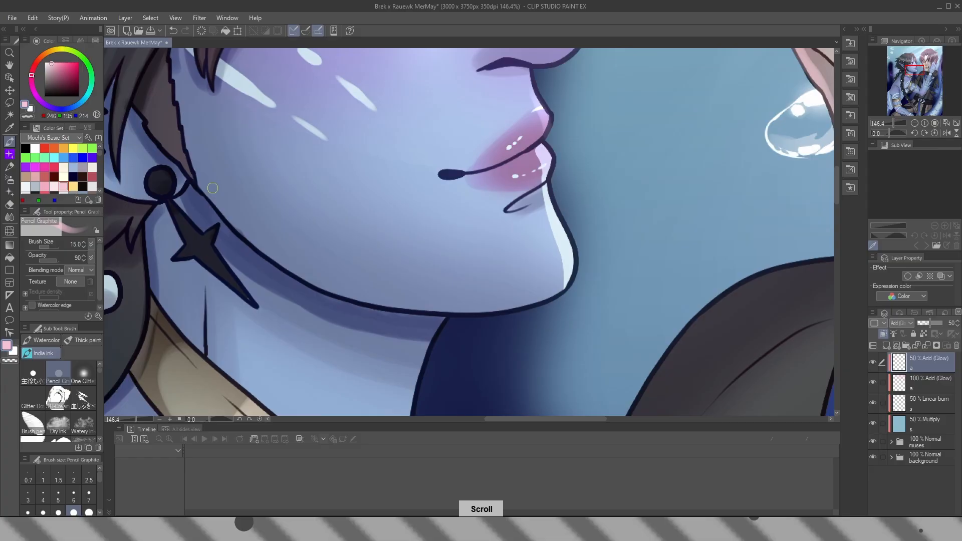
{"action": "mouse_move", "coordinate": [213, 188]}
{"action": "left_mouse_down"}
{"action": "mouse_move", "coordinate": [191, 189]}
{"action": "mouse_move", "coordinate": [233, 246]}
{"action": "left_mouse_up"}
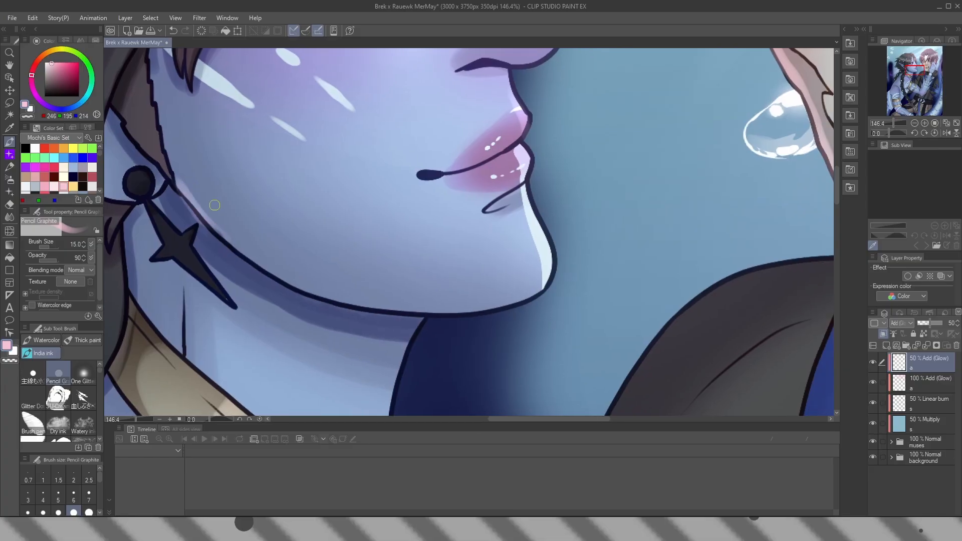
{"action": "key", "text": "ctrl+z"}
{"action": "left_click_drag", "start_coordinate": [177, 179], "coordinate": [246, 250]}
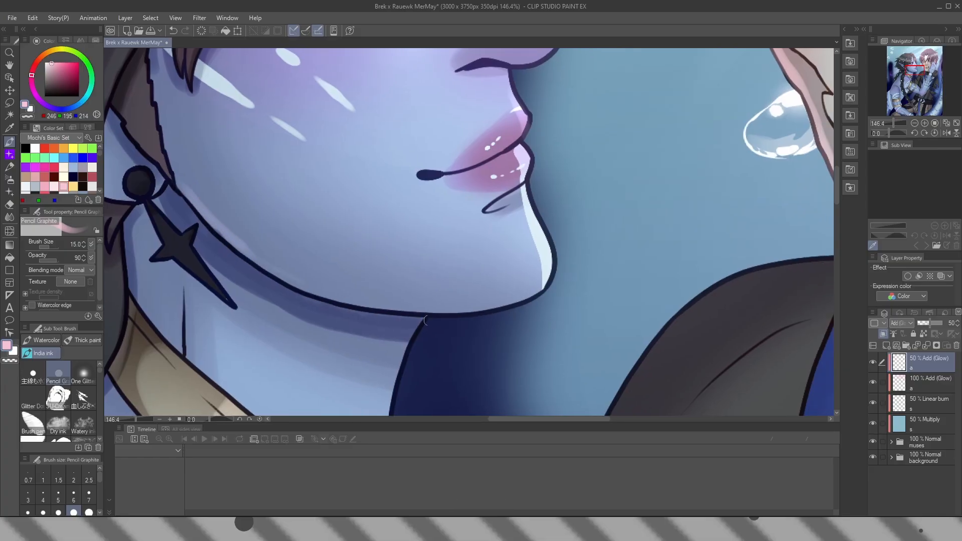
{"action": "scroll", "coordinate": [426, 320], "scroll_direction": "down", "scroll_amount": 4}
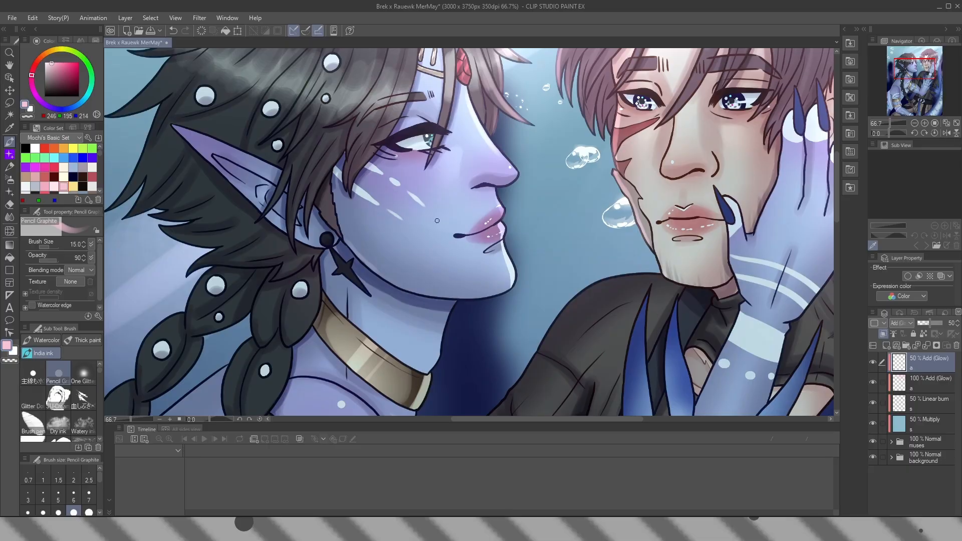
{"action": "scroll", "coordinate": [437, 221], "scroll_direction": "up", "scroll_amount": 6}
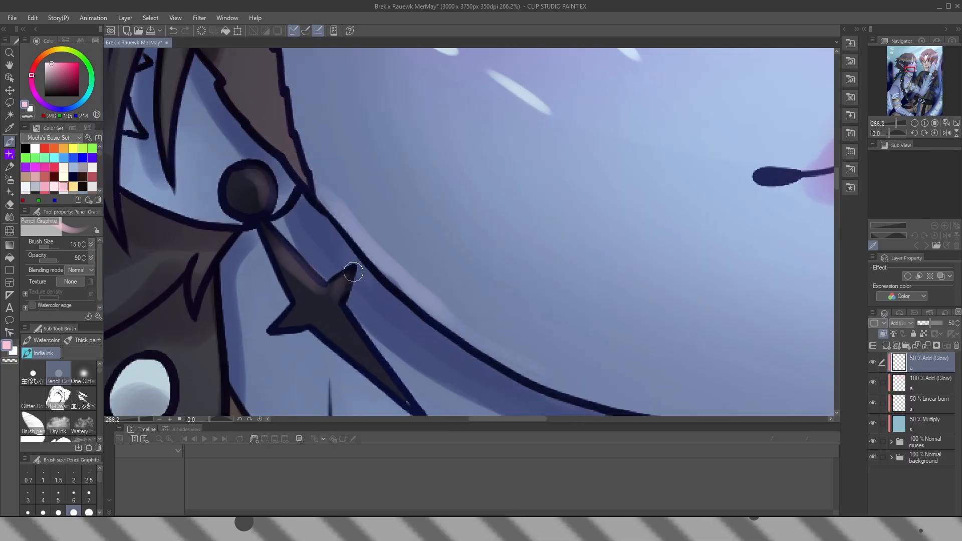
{"action": "left_click_drag", "start_coordinate": [354, 272], "coordinate": [326, 201]}
{"action": "scroll", "coordinate": [313, 231], "scroll_direction": "down", "scroll_amount": 6}
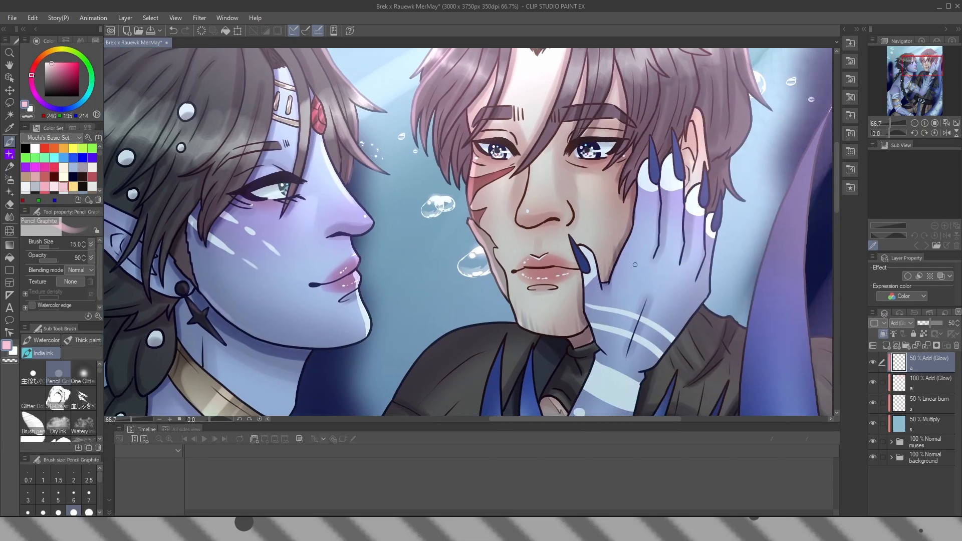
Paint rim light on the man's hair edge behind the blue hand, and compare the 50% Add (Glow) layer hidden and shown
{"action": "left_click_drag", "start_coordinate": [718, 197], "coordinate": [479, 242]}
{"action": "scroll", "coordinate": [431, 220], "scroll_direction": "up", "scroll_amount": 2}
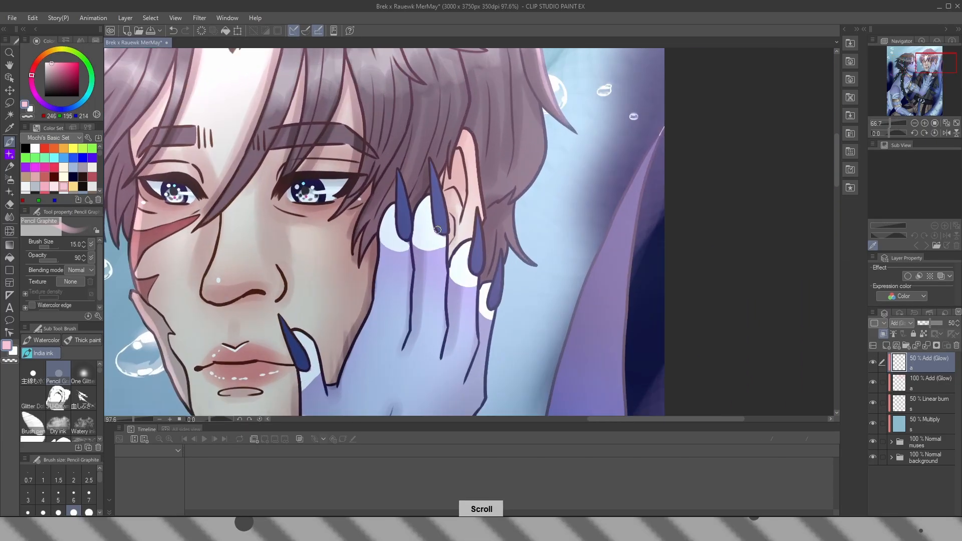
{"action": "left_click_drag", "start_coordinate": [545, 165], "coordinate": [490, 216]}
{"action": "scroll", "coordinate": [490, 215], "scroll_direction": "down", "scroll_amount": 6}
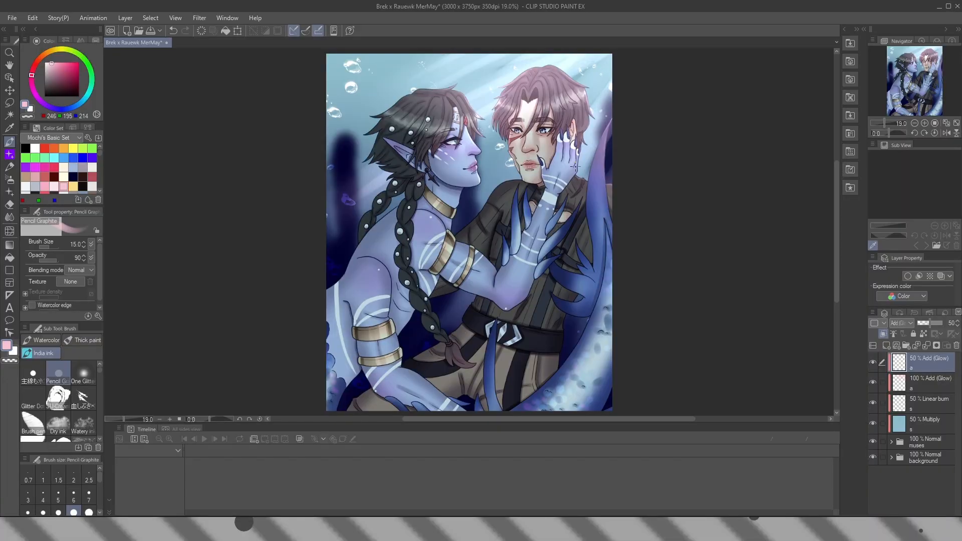
{"action": "left_click", "coordinate": [873, 363]}
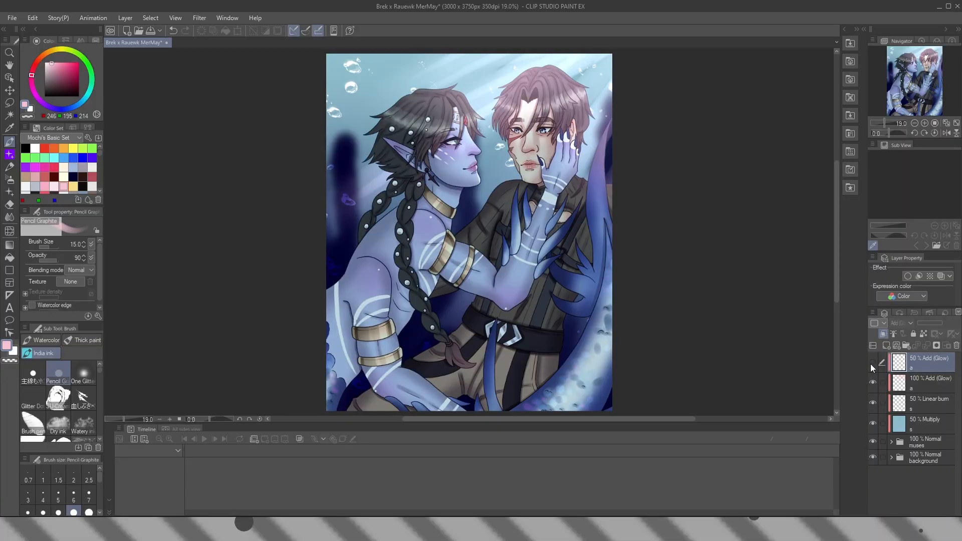
{"action": "left_click", "coordinate": [872, 363]}
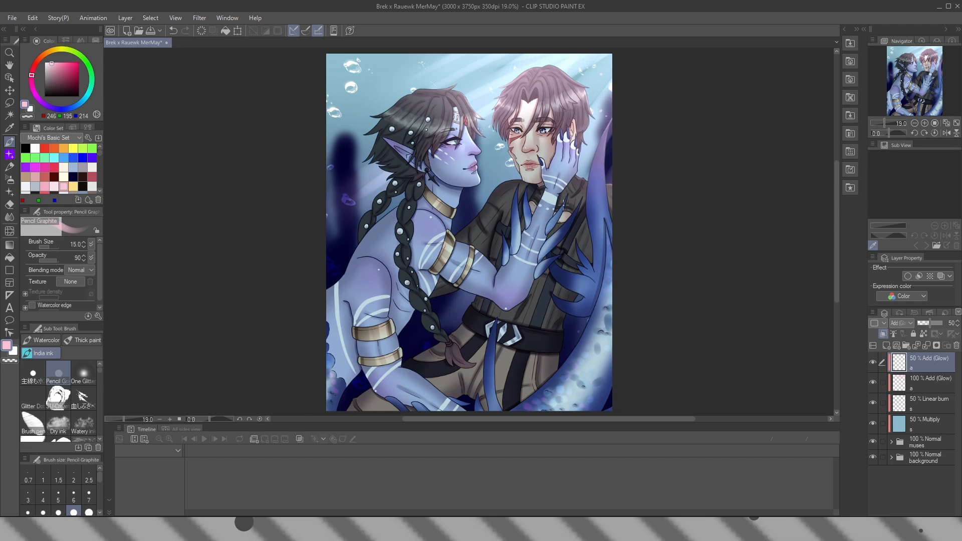
Add an unclipped raster layer above the Add (Glow) layers, name it "d" and change its blending mode
{"action": "left_click", "coordinate": [887, 346]}
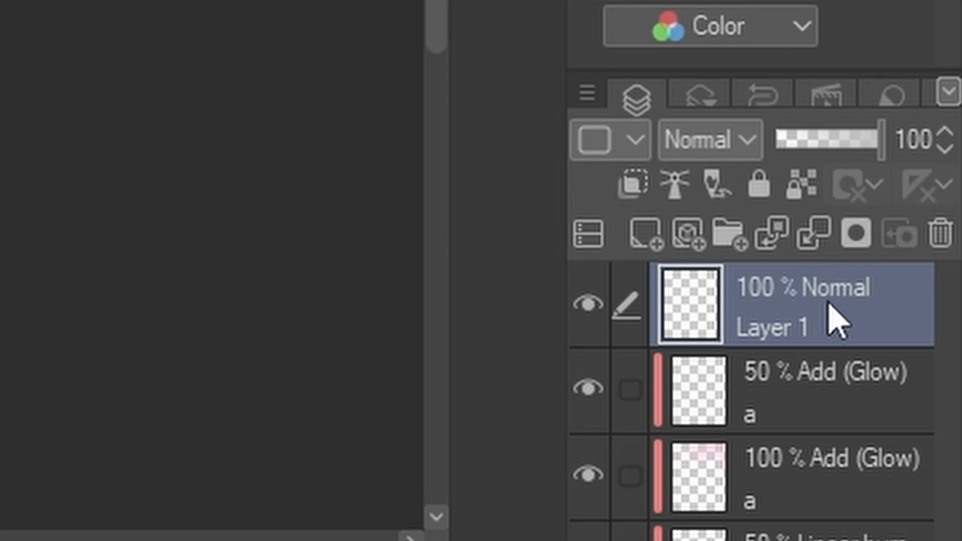
{"action": "double_click", "coordinate": [820, 317]}
{"action": "type", "text": "d"}
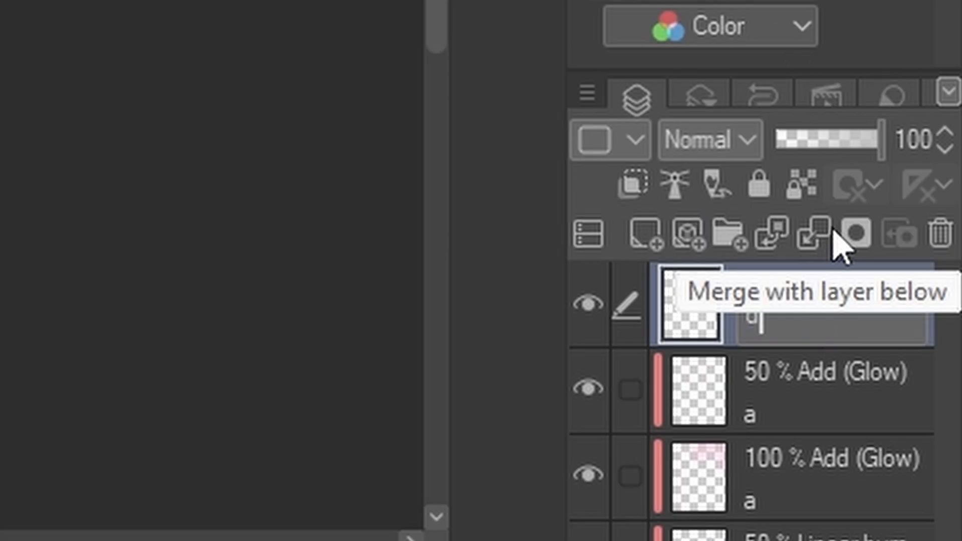
{"action": "key", "text": "Return"}
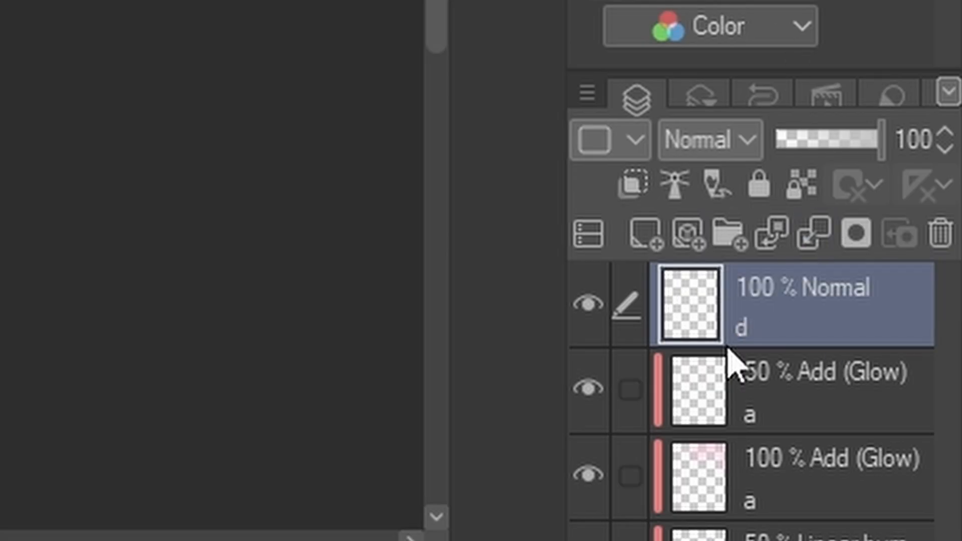
{"action": "left_click", "coordinate": [712, 140]}
{"action": "left_click", "coordinate": [731, 224]}
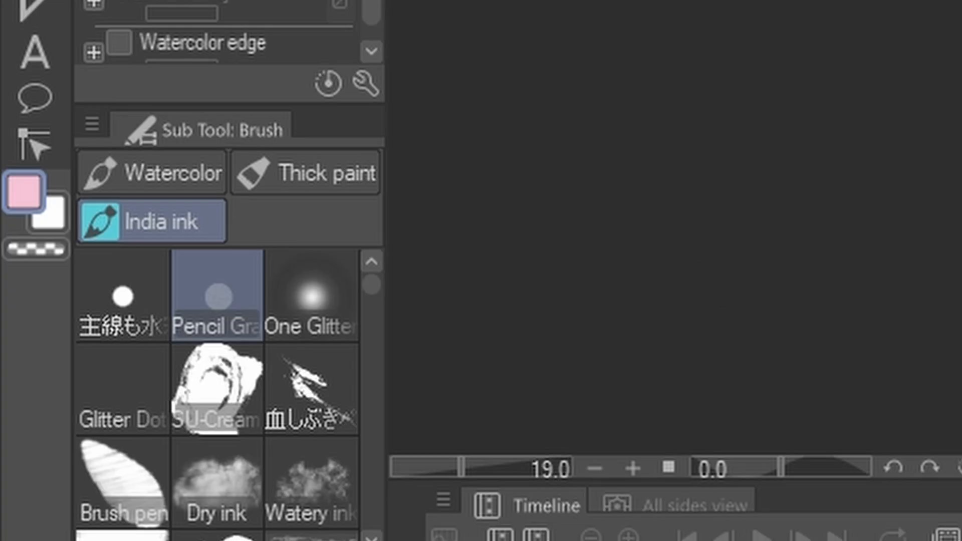
Scatter dust specks on the "d" layer with the size 1200 dust pen, sampling swatches including peach, and switch to the Soft airbrush
{"action": "key", "text": "p"}
{"action": "left_click", "coordinate": [260, 313]}
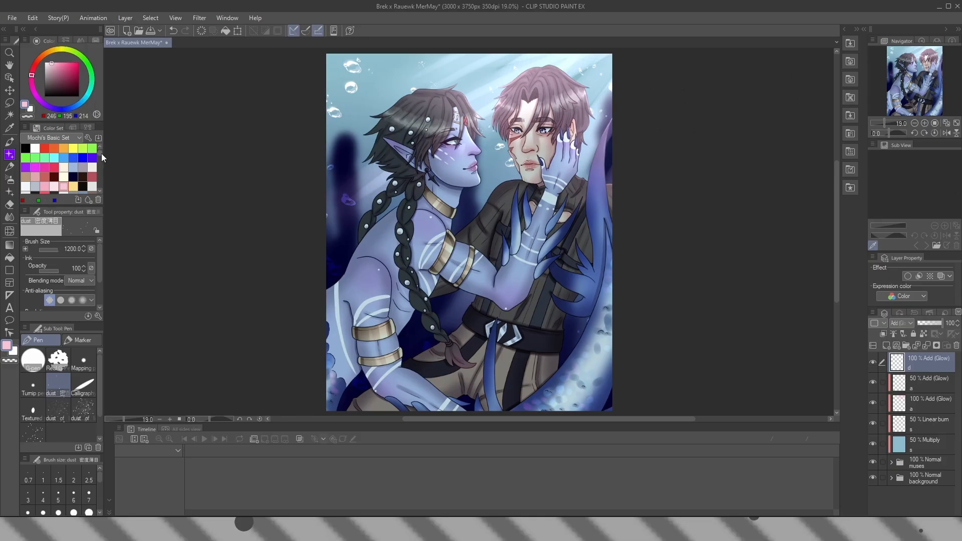
{"action": "left_click_drag", "start_coordinate": [102, 153], "coordinate": [99, 171]}
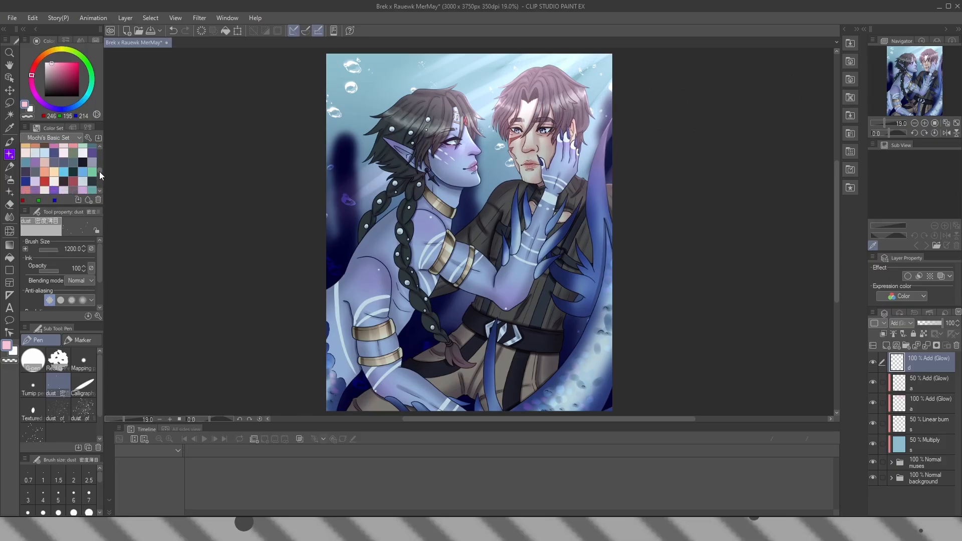
{"action": "left_click", "coordinate": [63, 181]}
{"action": "left_click", "coordinate": [46, 172]}
{"action": "left_click", "coordinate": [9, 179]}
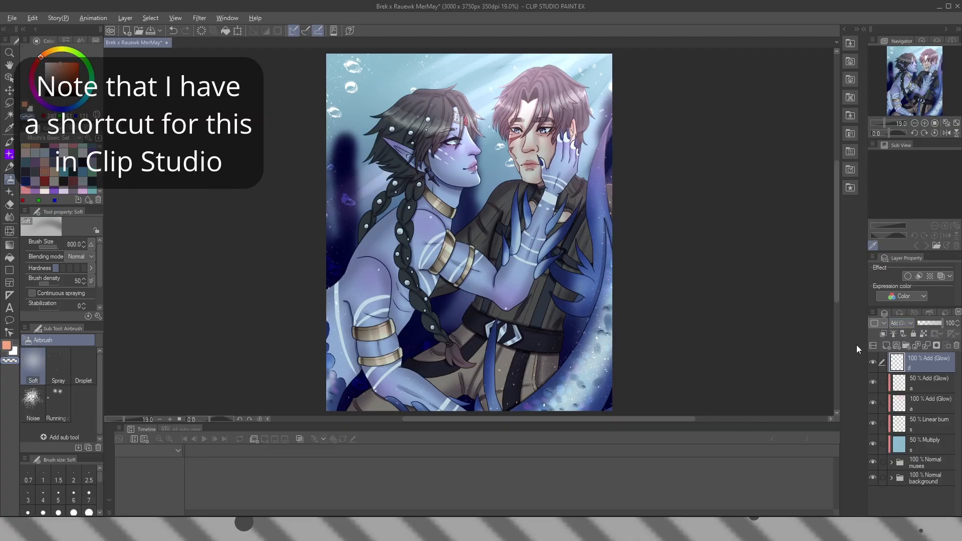
Merge all visible layers into a new top layer and name it "r"
{"action": "key", "text": "ctrl+shift+alt+e"}
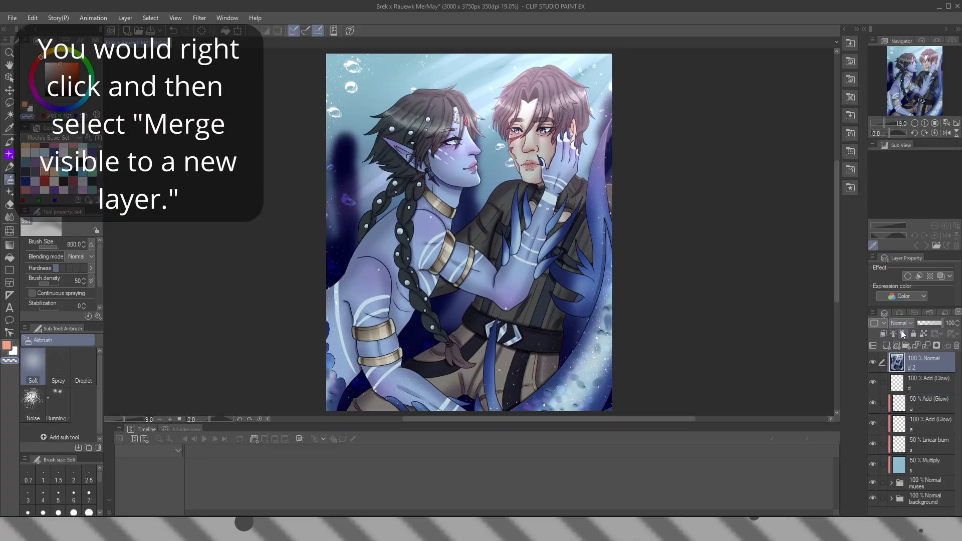
{"action": "double_click", "coordinate": [913, 363]}
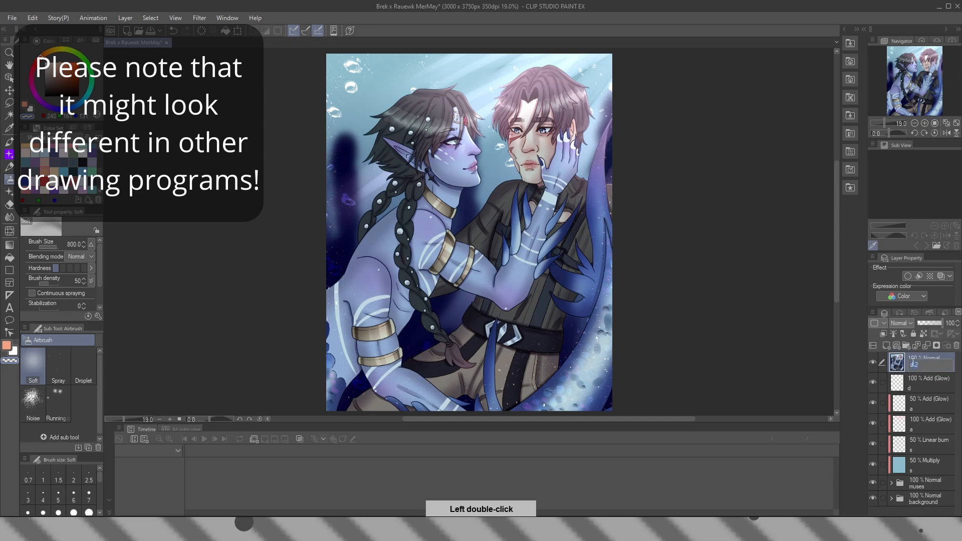
{"action": "key", "text": "Return"}
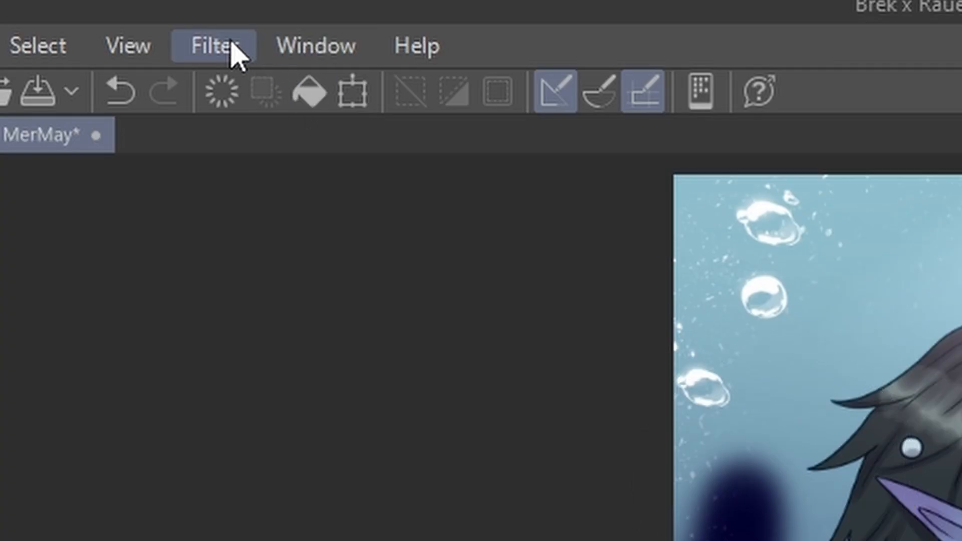
Apply a Gaussian blur with a strength of 108.71 to the merged "r" layer
{"action": "left_click", "coordinate": [203, 19]}
{"action": "mouse_move", "coordinate": [247, 34]}
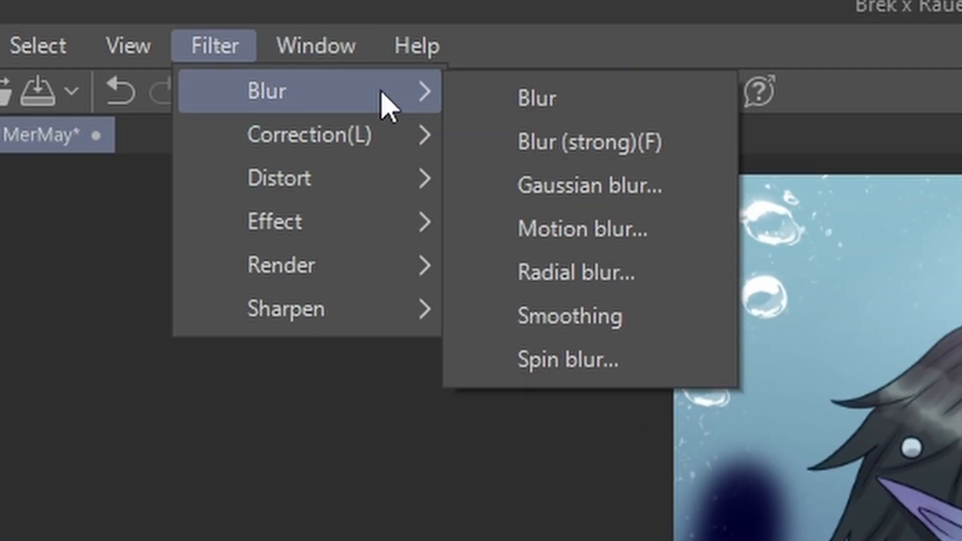
{"action": "left_click", "coordinate": [639, 193]}
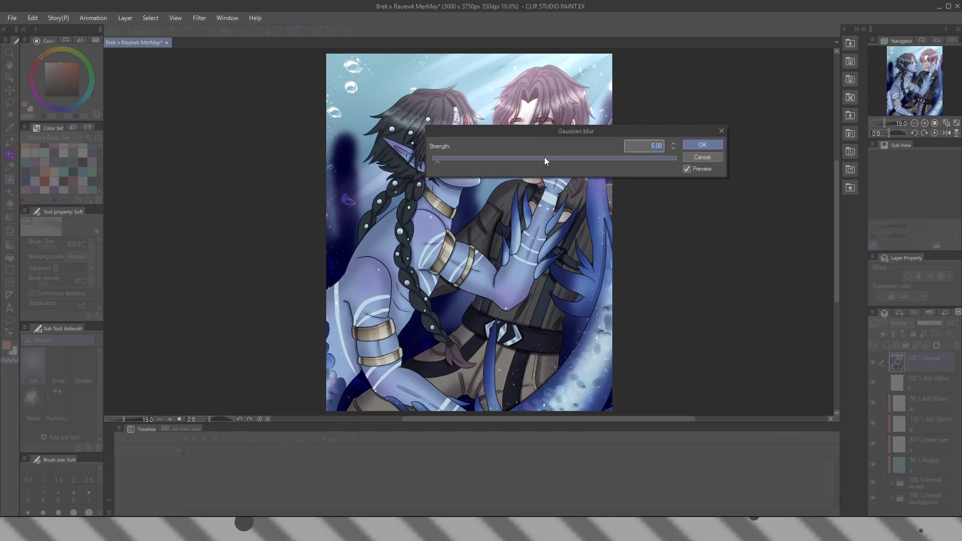
{"action": "left_click_drag", "start_coordinate": [551, 158], "coordinate": [565, 161]}
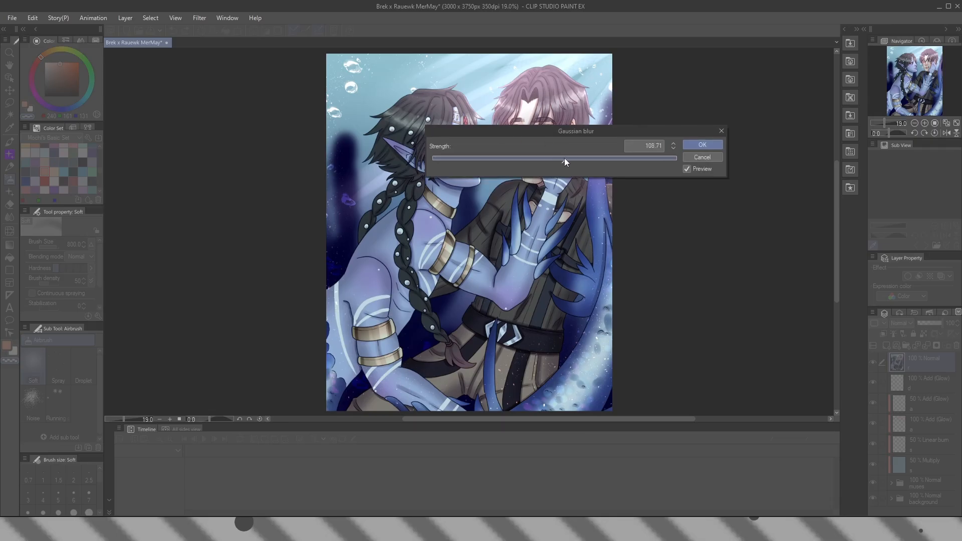
{"action": "left_click", "coordinate": [702, 145]}
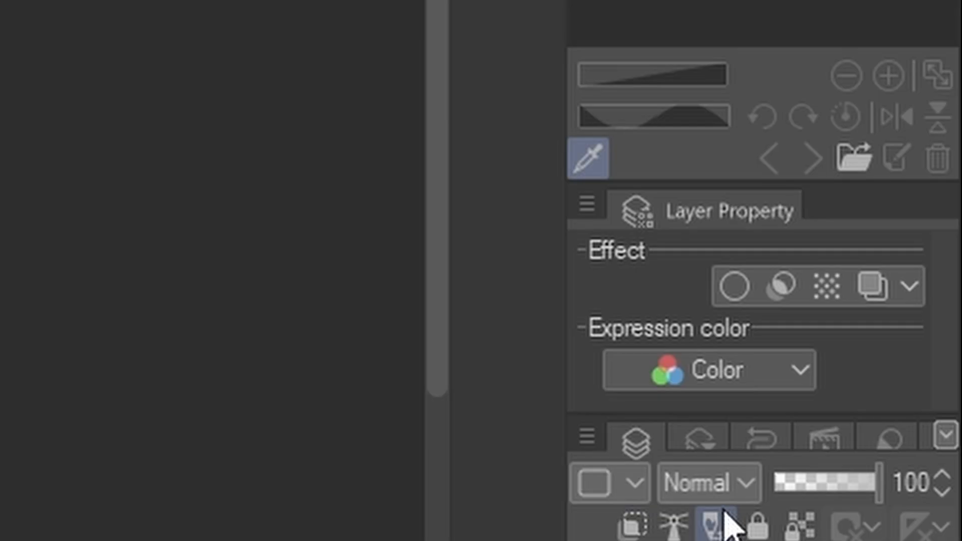
Set the blurred "r" layer to Screen at 35% opacity and compare the artwork with it hidden and shown
{"action": "left_click", "coordinate": [717, 487]}
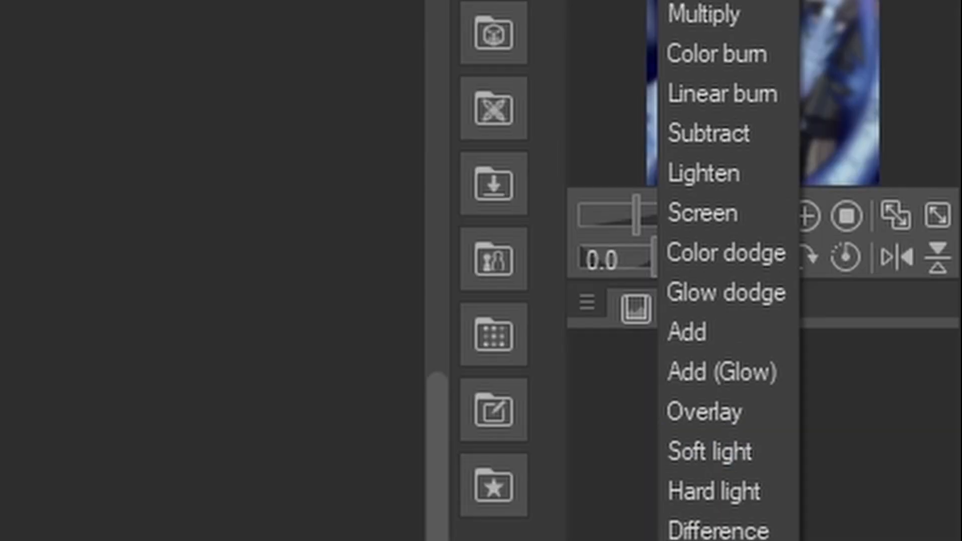
{"action": "left_click", "coordinate": [703, 215]}
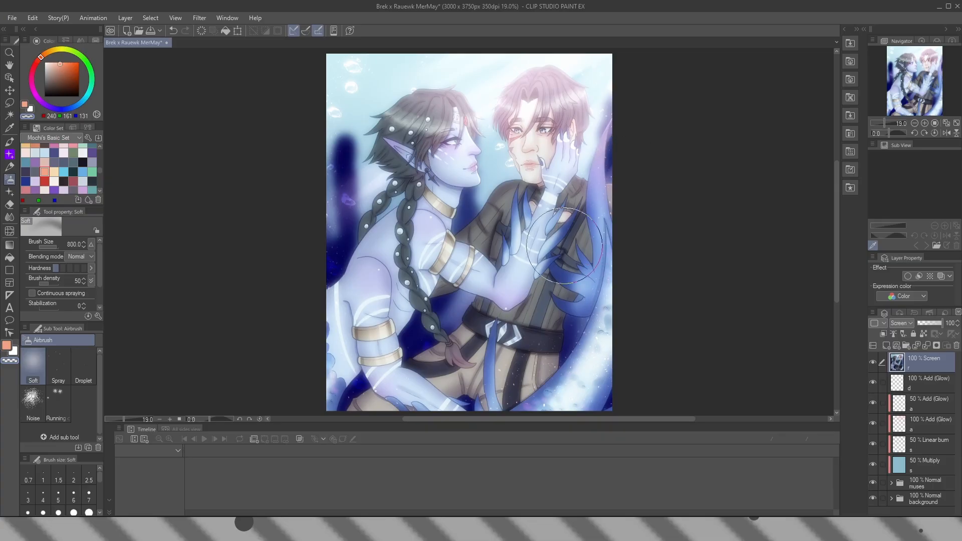
{"action": "left_click", "coordinate": [952, 325]}
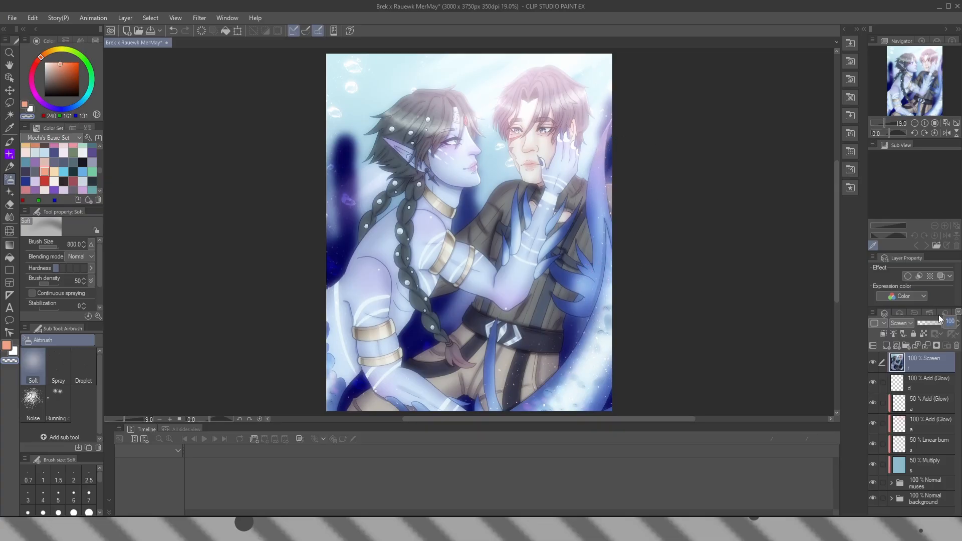
{"action": "type", "text": "35"}
{"action": "key", "text": "Return"}
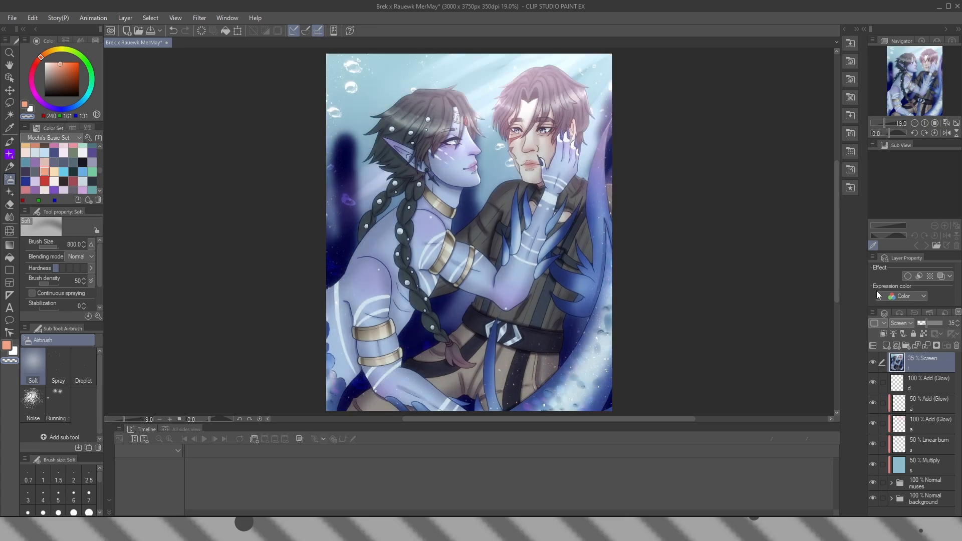
{"action": "left_click", "coordinate": [874, 363]}
{"action": "left_click", "coordinate": [874, 363]}
Duplicate the 35% Screen layer, name the copy "r" and set it to Soft light at 50% opacity
{"action": "key", "text": "ctrl+c"}
{"action": "key", "text": "ctrl+v"}
{"action": "key", "text": "r"}
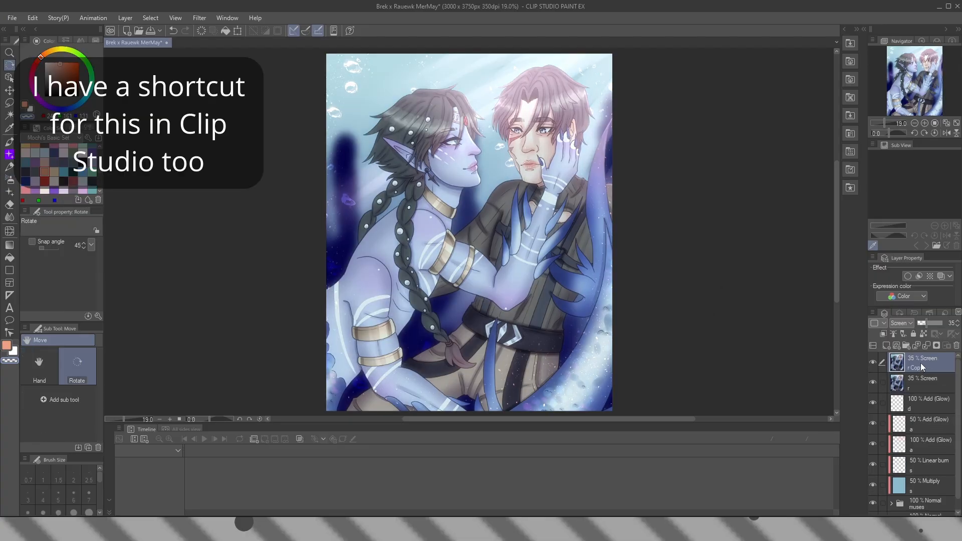
{"action": "double_click", "coordinate": [921, 368]}
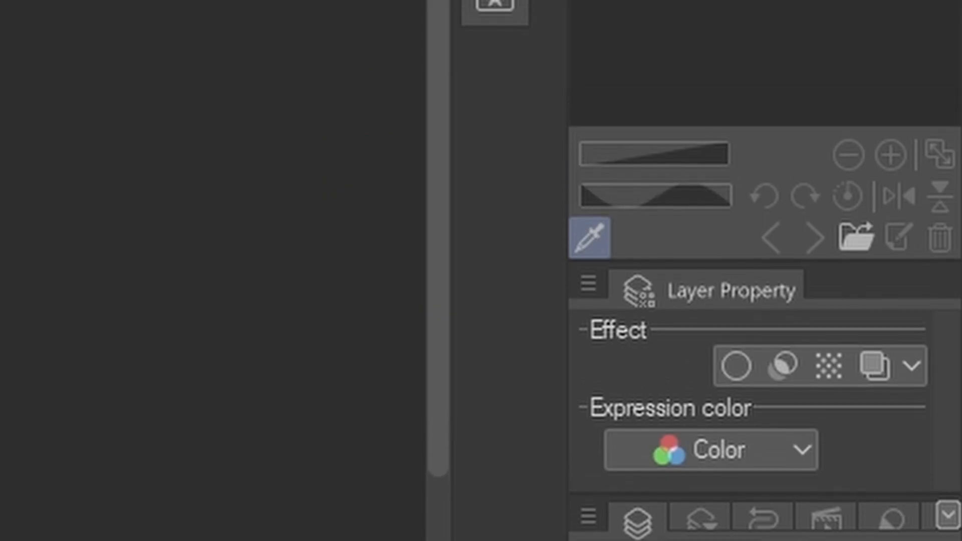
{"action": "left_click", "coordinate": [902, 324]}
{"action": "left_click", "coordinate": [712, 61]}
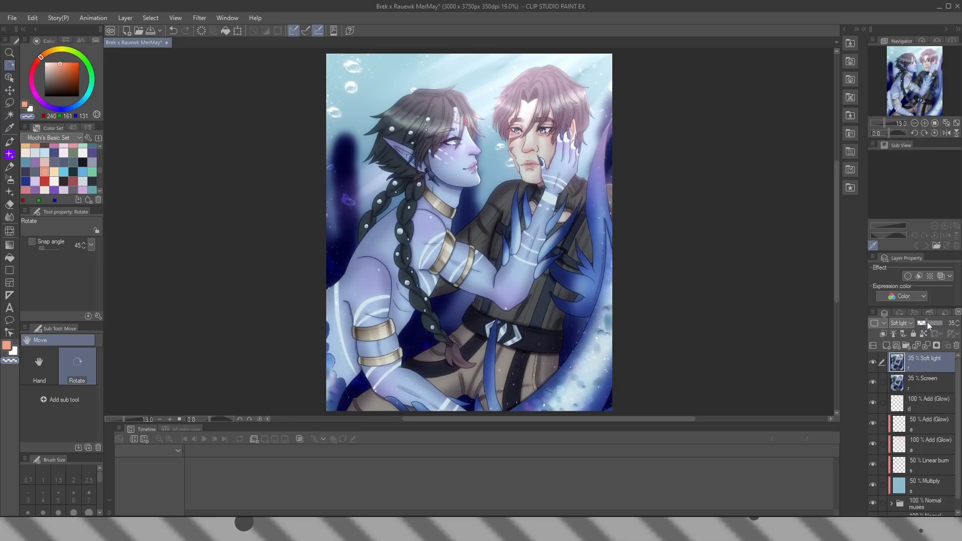
{"action": "left_click", "coordinate": [931, 325]}
{"action": "key", "text": "Return"}
Add a raster layer at the top of the stack, set it to Soft light, name it "g" and select the Gradient tool
{"action": "left_click", "coordinate": [887, 346]}
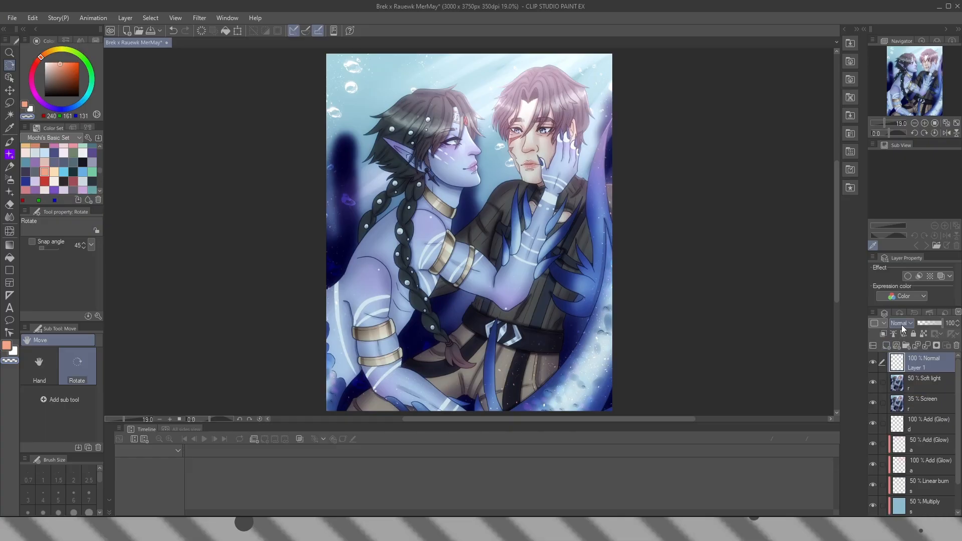
{"action": "left_click", "coordinate": [902, 324]}
{"action": "left_click", "coordinate": [903, 180]}
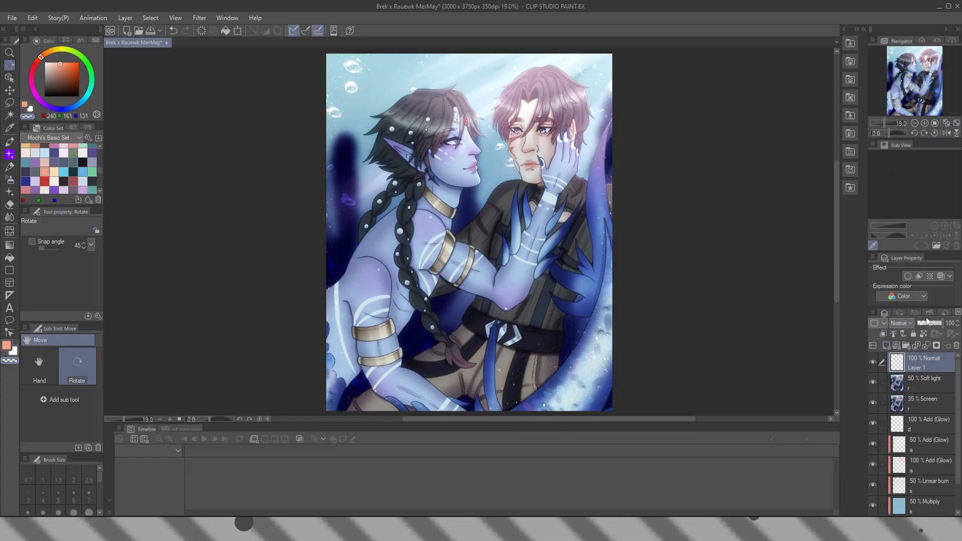
{"action": "double_click", "coordinate": [922, 365]}
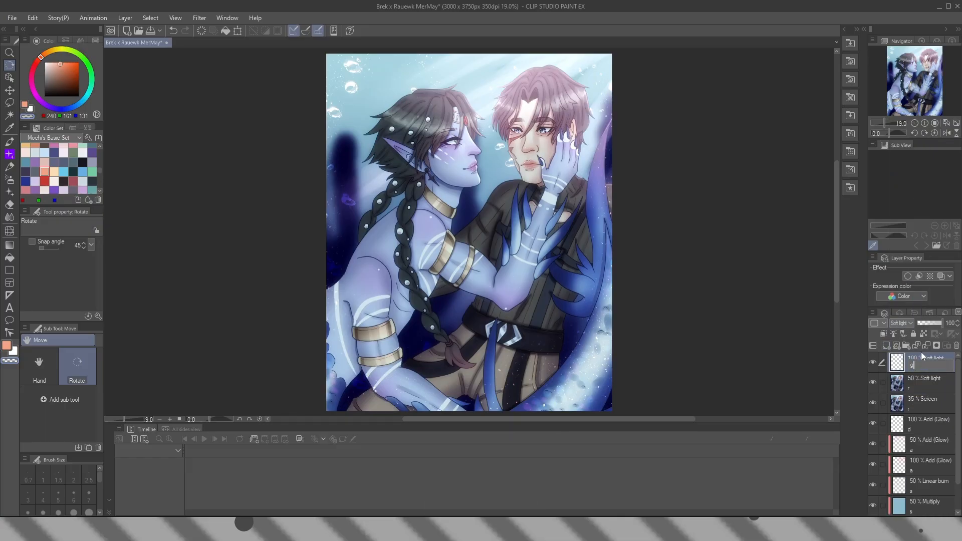
{"action": "key", "text": "Return"}
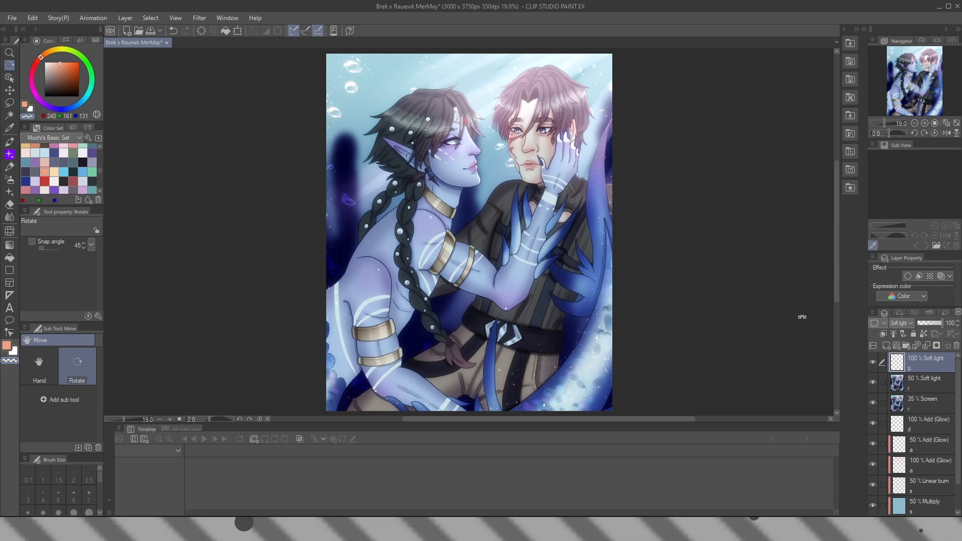
{"action": "left_click", "coordinate": [11, 244]}
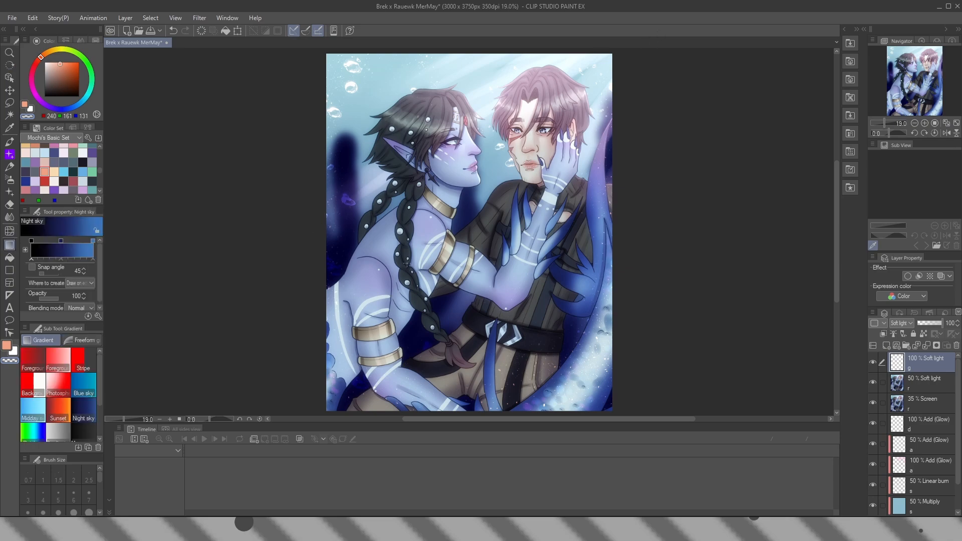
Try the Day Time/Warmth and Night/Normal Room gradients diagonally across the canvas on the "g" layer
{"action": "scroll", "coordinate": [99, 379], "scroll_direction": "down", "scroll_amount": 3}
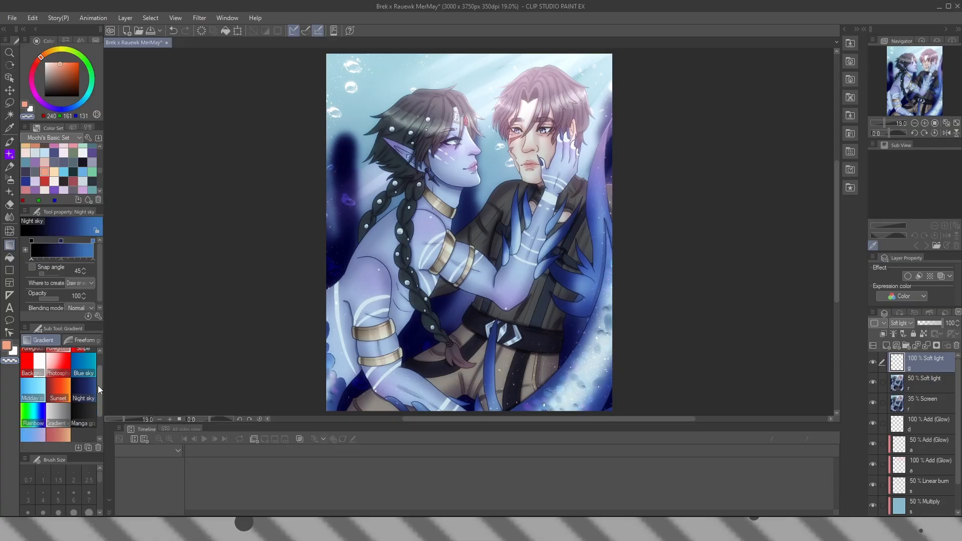
{"action": "left_click", "coordinate": [58, 414]}
{"action": "left_click_drag", "start_coordinate": [328, 388], "coordinate": [517, 216]}
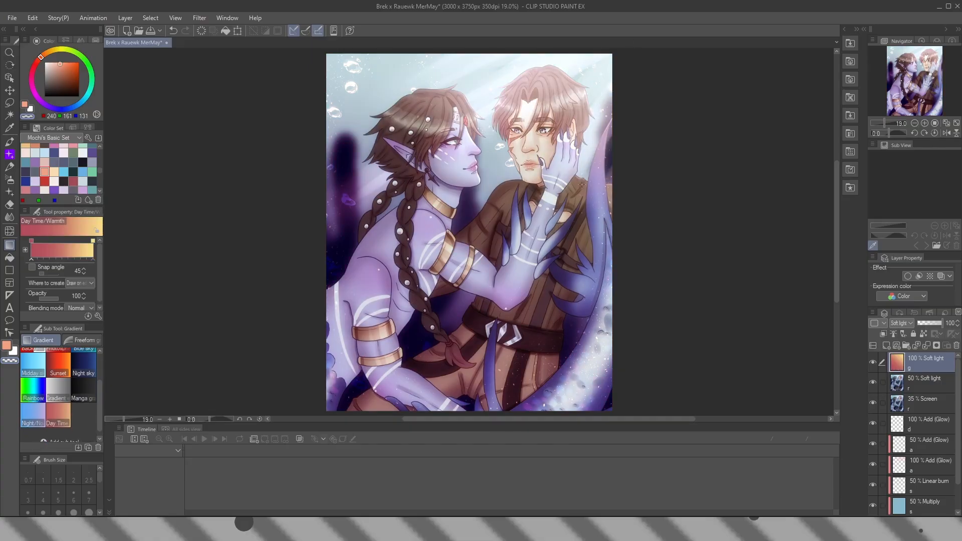
{"action": "left_click", "coordinate": [29, 419]}
{"action": "left_click_drag", "start_coordinate": [328, 388], "coordinate": [309, 403]}
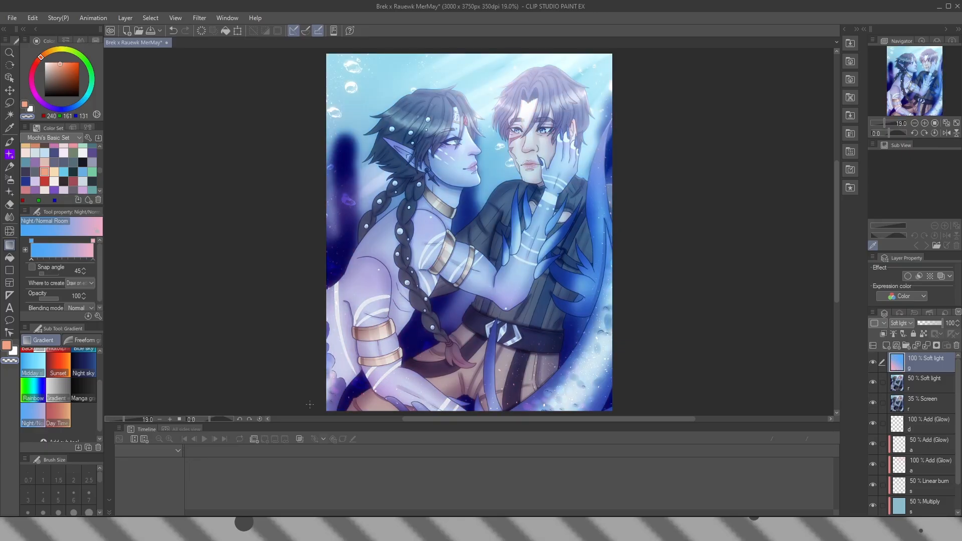
{"action": "left_click", "coordinate": [68, 411]}
{"action": "left_click_drag", "start_coordinate": [554, 98], "coordinate": [285, 401]}
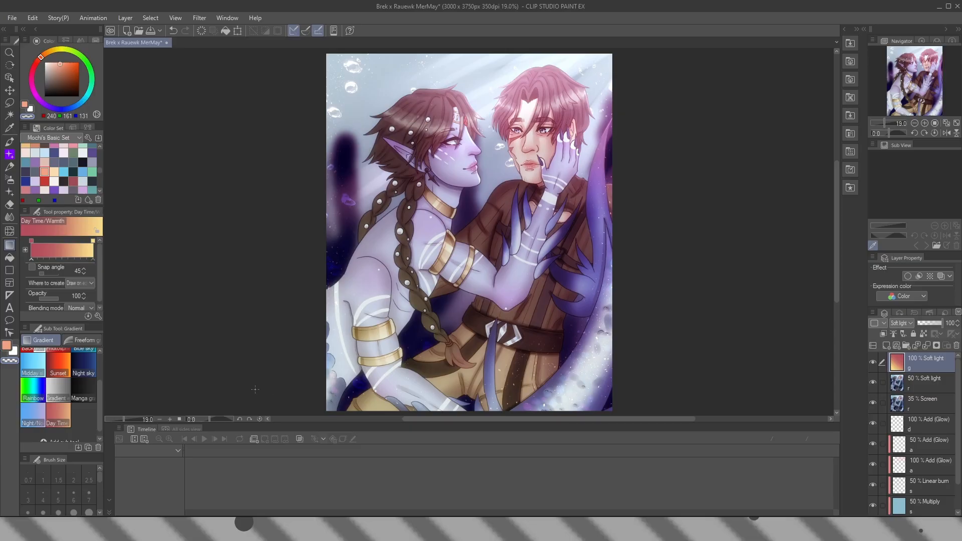
Fill the "g" layer with the Night sky gradient, drawn diagonally toward the canvas's lower-left corner
{"action": "left_click", "coordinate": [84, 373]}
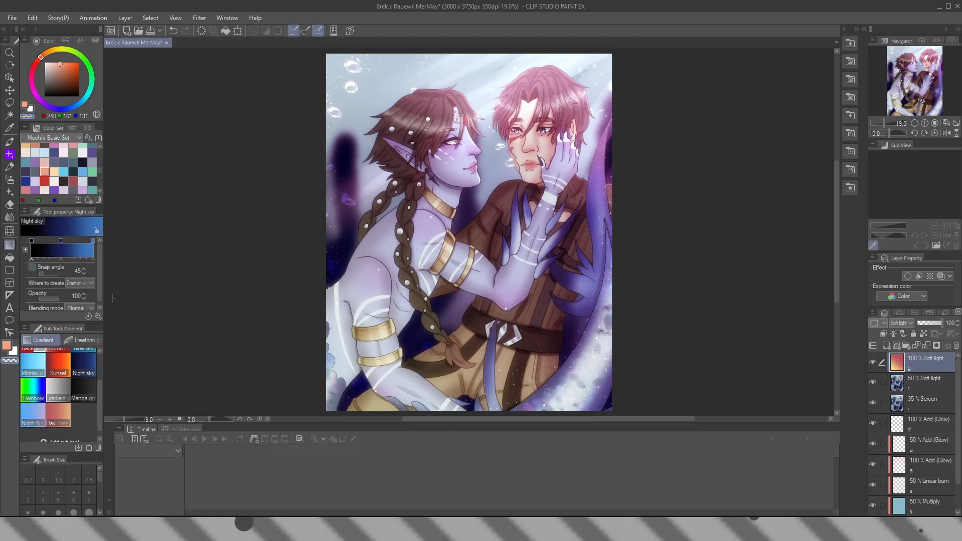
{"action": "left_click_drag", "start_coordinate": [350, 362], "coordinate": [326, 383]}
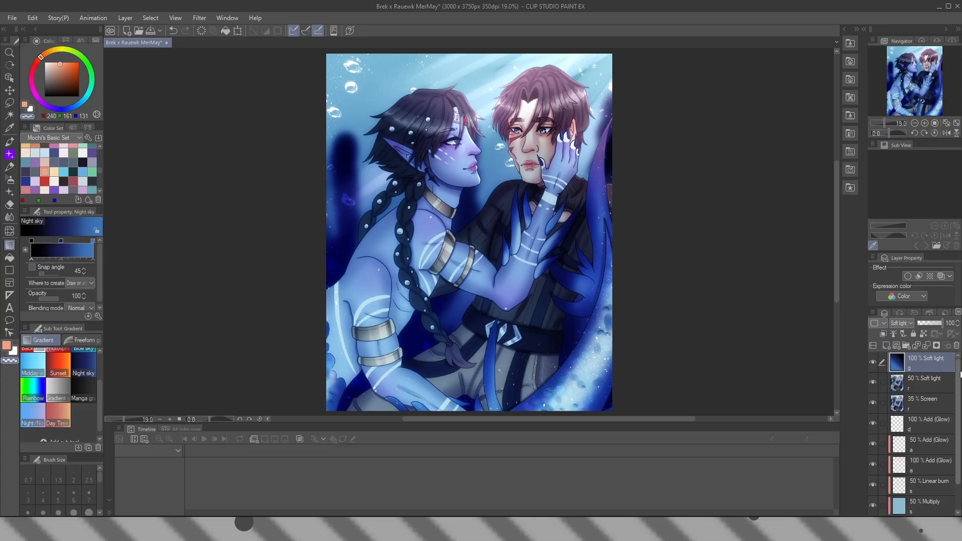
Add a raster layer above the 50% Add (Glow) layer, clip it to the layer below and name it "a"
{"action": "scroll", "coordinate": [922, 431], "scroll_direction": "down", "scroll_amount": 2}
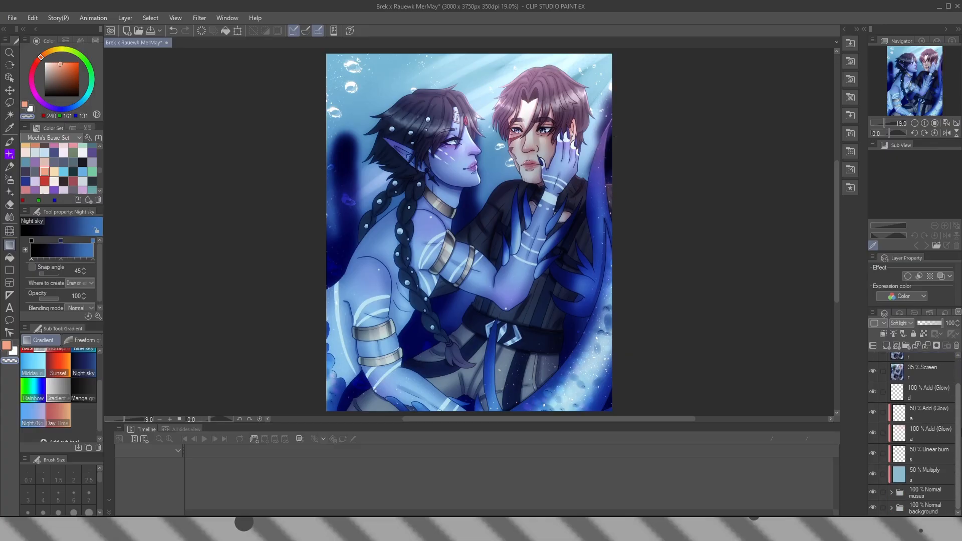
{"action": "left_click", "coordinate": [923, 412]}
{"action": "left_click", "coordinate": [886, 345]}
{"action": "left_click", "coordinate": [629, 118]}
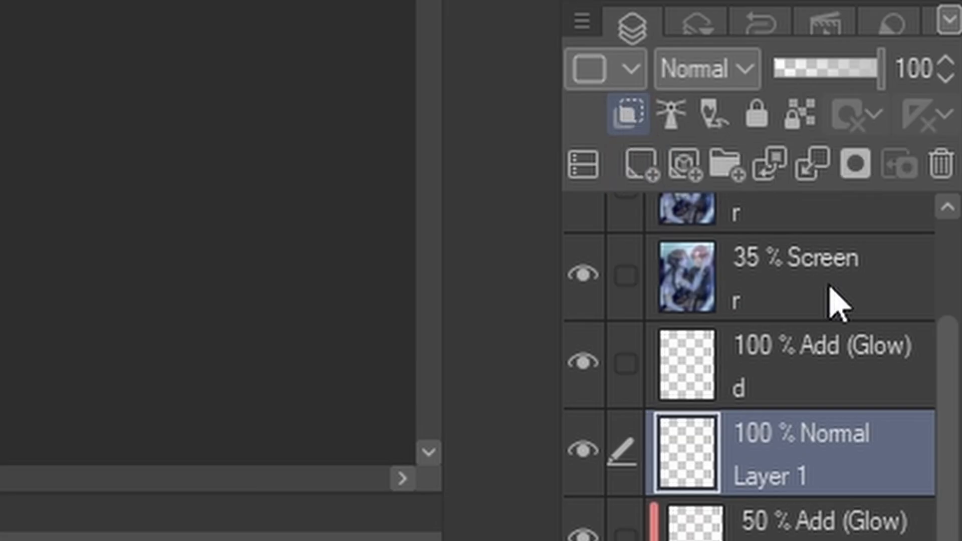
{"action": "double_click", "coordinate": [848, 462]}
{"action": "type", "text": "a"}
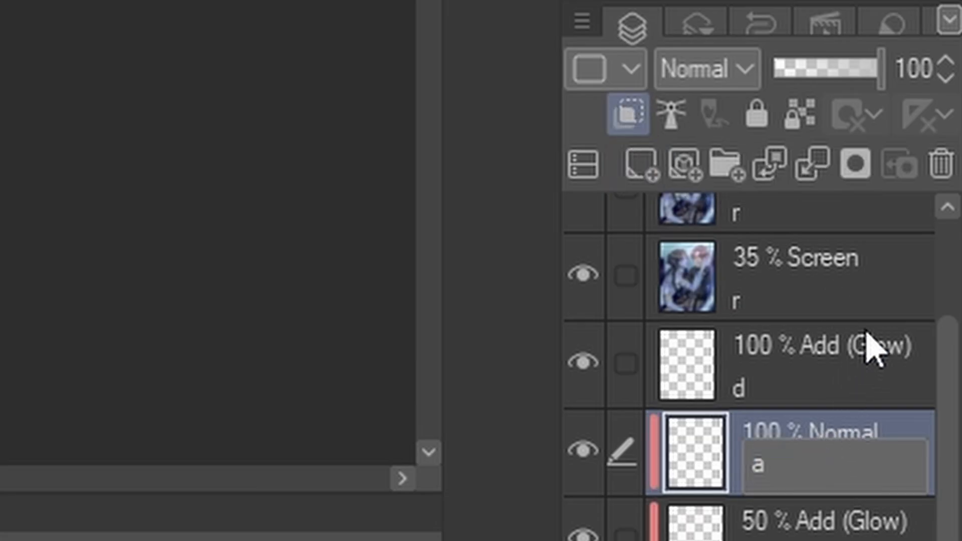
{"action": "key", "text": "Return"}
Set the new clipped "a" layer to Add (Glow) at 50% opacity
{"action": "left_click", "coordinate": [717, 70]}
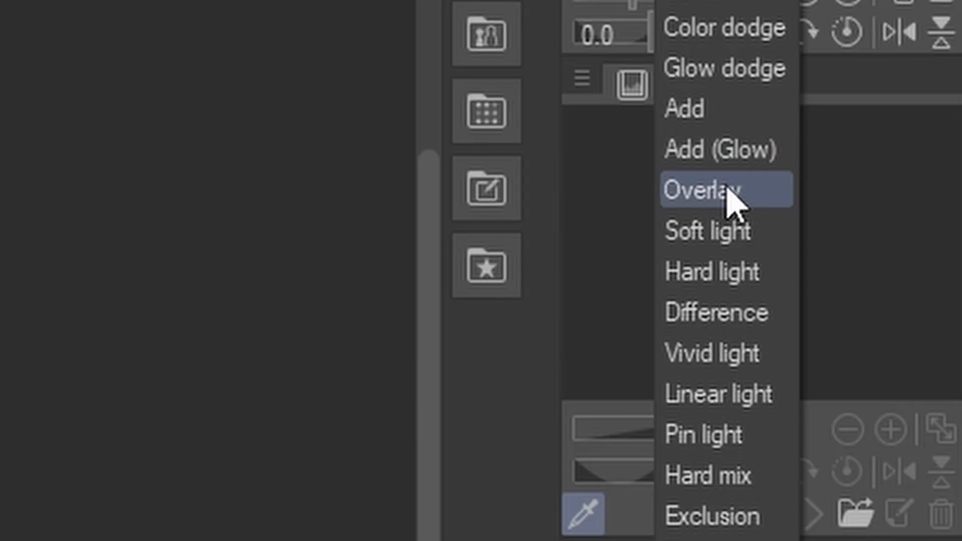
{"action": "left_click", "coordinate": [702, 149]}
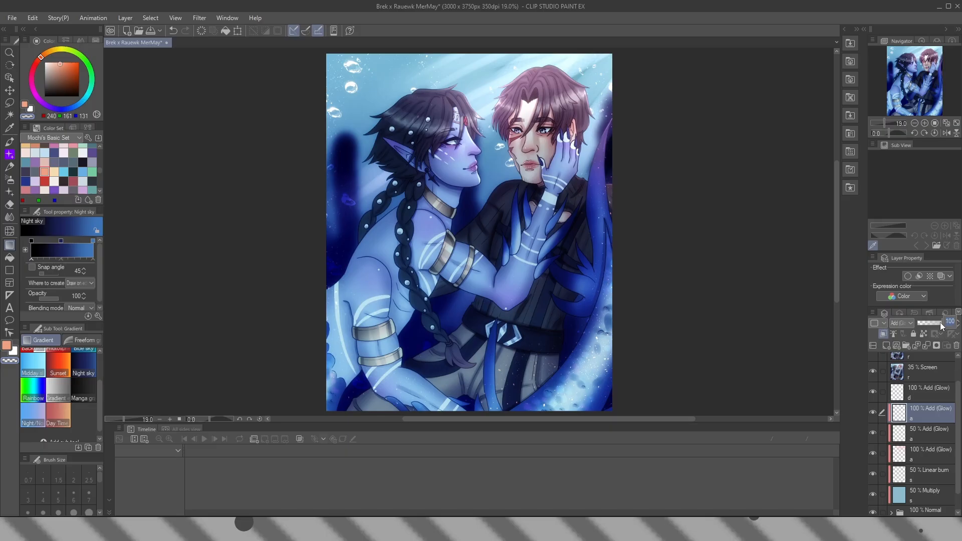
{"action": "type", "text": "50"}
{"action": "key", "text": "Return"}
Paint pink water-reflection patterns over both figures with the size 800 水面反射光 brush, and switch to the Soft airbrush
{"action": "left_click", "coordinate": [11, 143]}
{"action": "left_click_drag", "start_coordinate": [99, 170], "coordinate": [100, 151]}
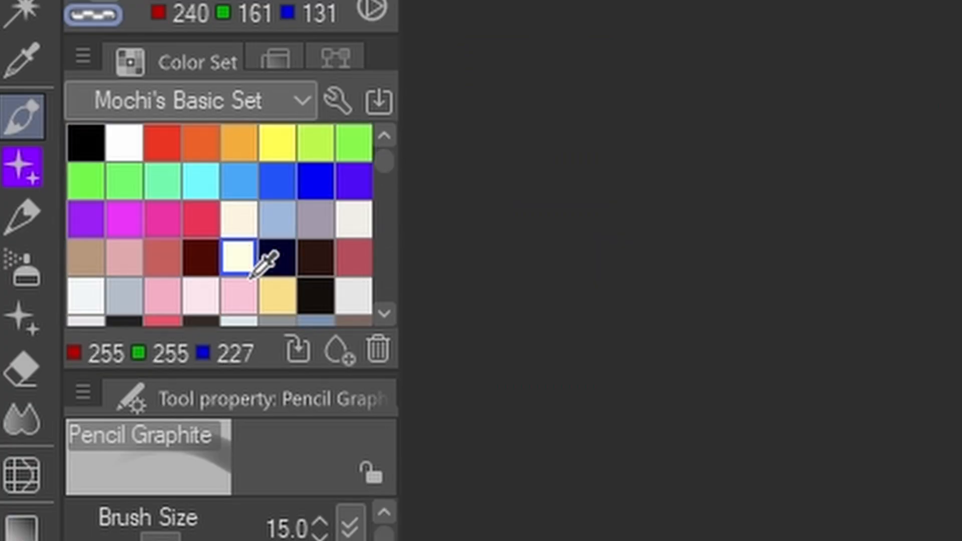
{"action": "left_click", "coordinate": [238, 295]}
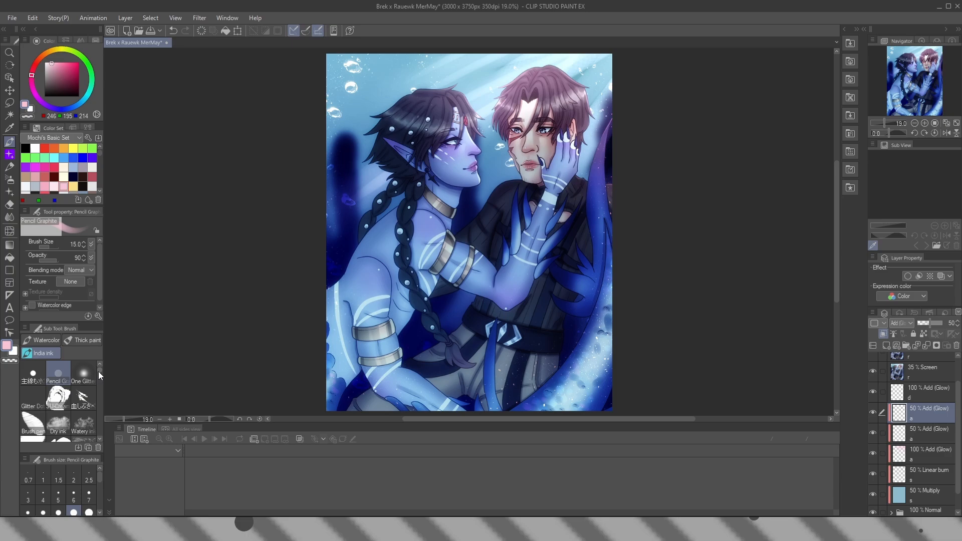
{"action": "left_click_drag", "start_coordinate": [99, 372], "coordinate": [96, 423]}
{"action": "left_click", "coordinate": [85, 401]}
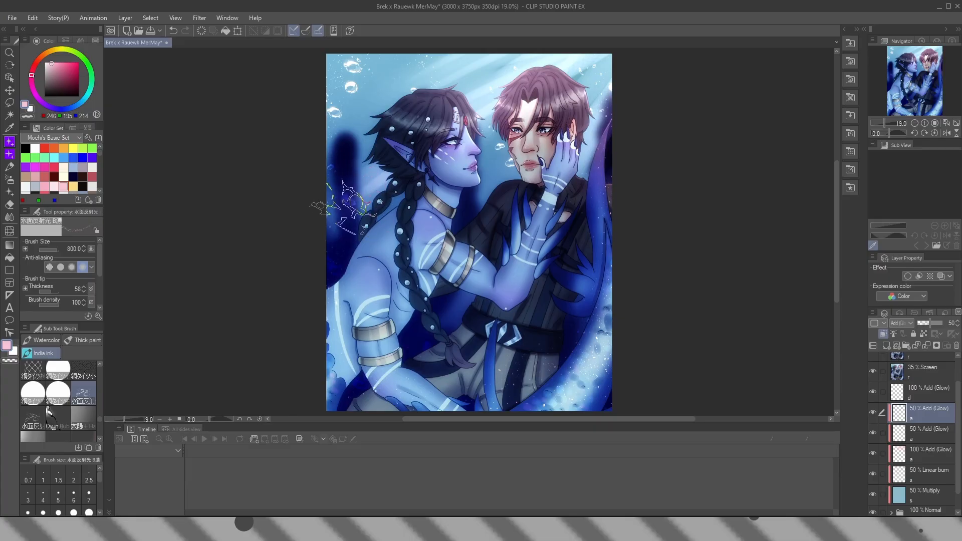
{"action": "mouse_move", "coordinate": [337, 206]}
{"action": "left_mouse_down"}
{"action": "mouse_move", "coordinate": [417, 251]}
{"action": "mouse_move", "coordinate": [551, 238]}
{"action": "left_mouse_up"}
{"action": "mouse_move", "coordinate": [354, 255]}
{"action": "left_mouse_down"}
{"action": "mouse_move", "coordinate": [404, 273]}
{"action": "mouse_move", "coordinate": [539, 288]}
{"action": "left_mouse_up"}
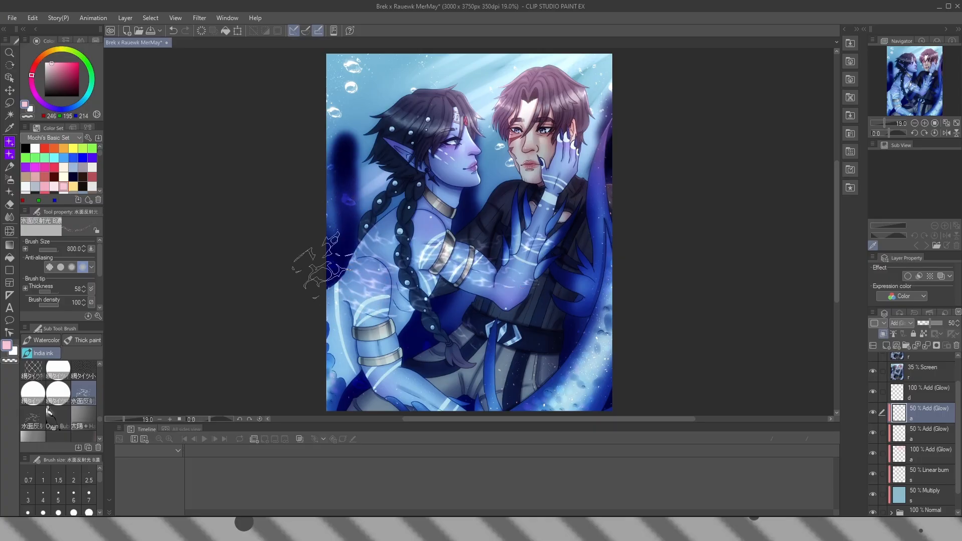
{"action": "left_click_drag", "start_coordinate": [316, 324], "coordinate": [413, 387]}
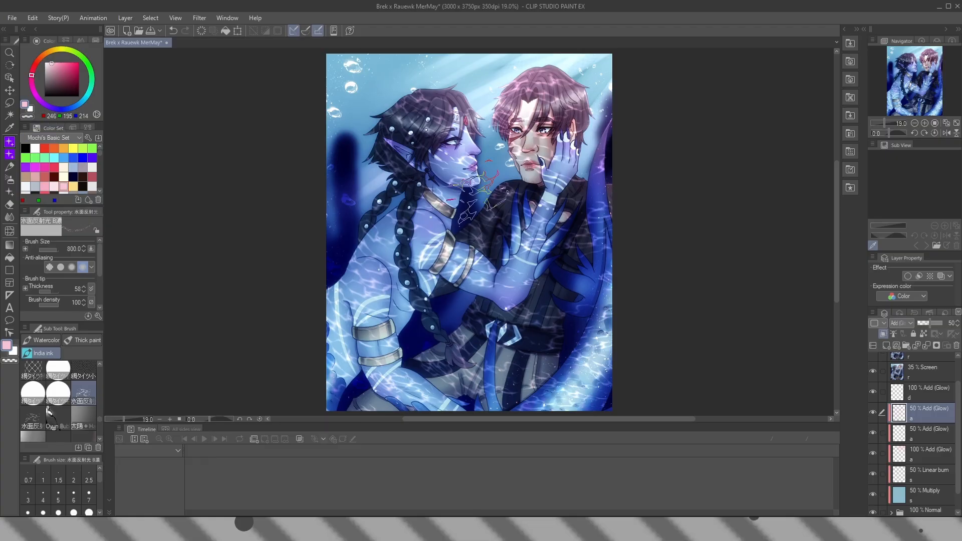
{"action": "left_click", "coordinate": [9, 179]}
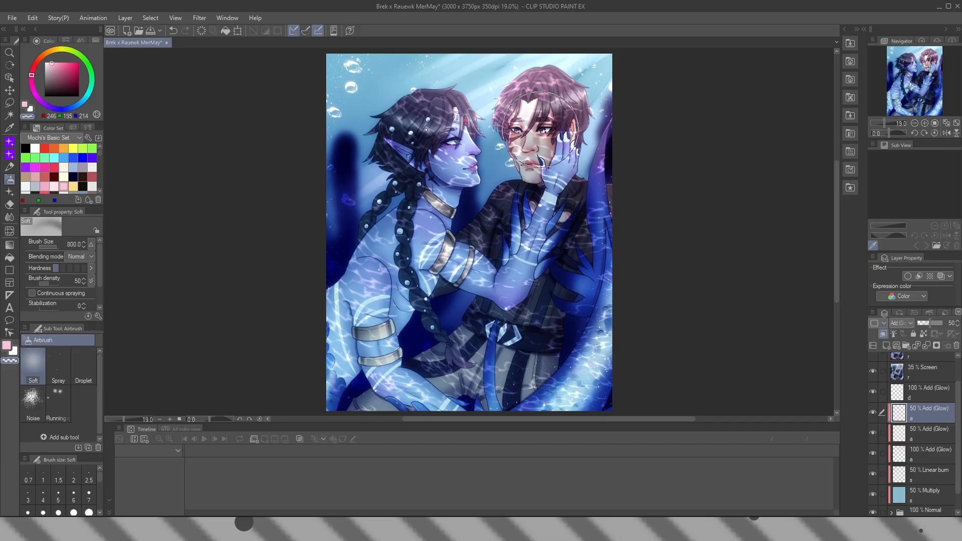
Fade the water reflections over both faces and torsos with the Soft airbrush at size 600
{"action": "key", "text": "bracketleft"}
{"action": "key", "text": "bracketleft"}
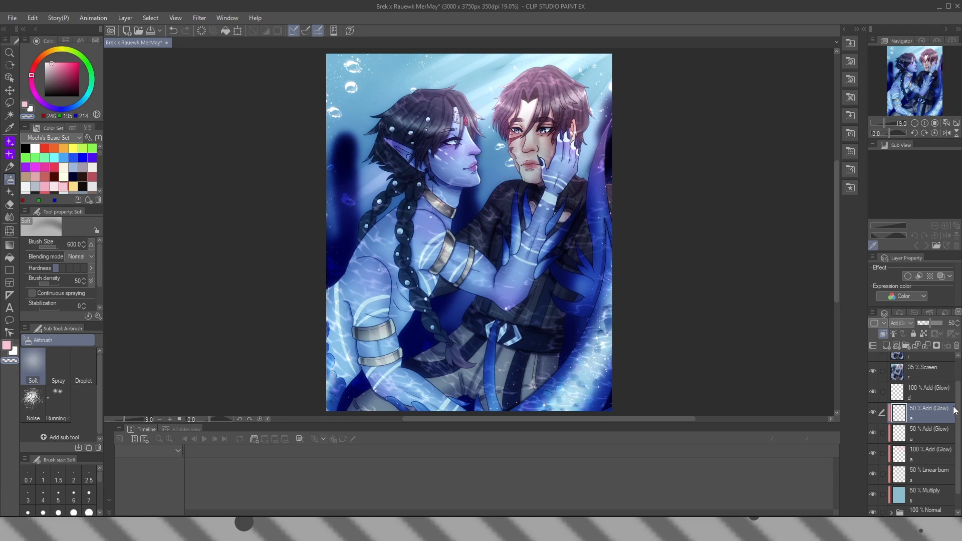
Add a raster layer above the 100% Add (Glow) "d" layer, set it to Overlay and name it "b"
{"action": "left_click_drag", "start_coordinate": [958, 408], "coordinate": [961, 396]}
{"action": "left_click", "coordinate": [928, 424]}
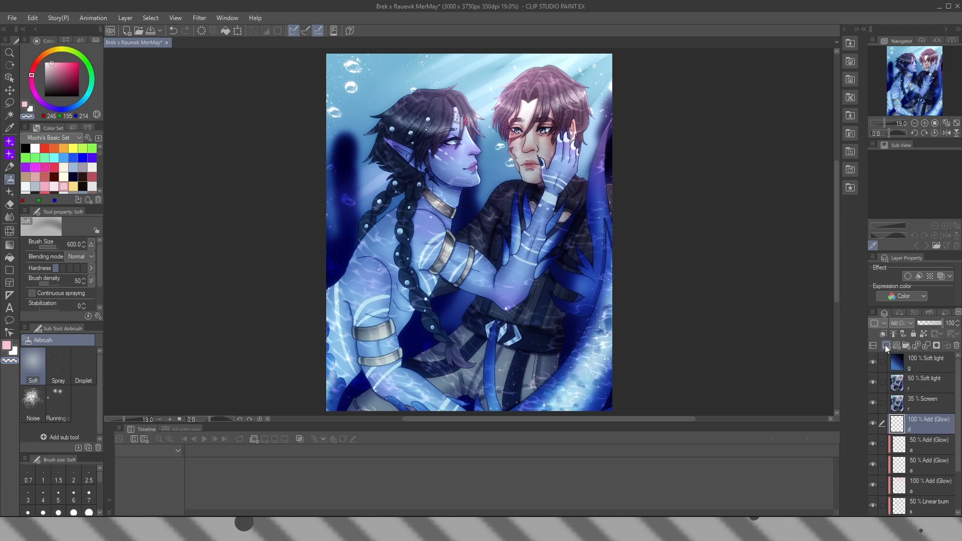
{"action": "left_click", "coordinate": [886, 346]}
{"action": "left_click", "coordinate": [902, 323]}
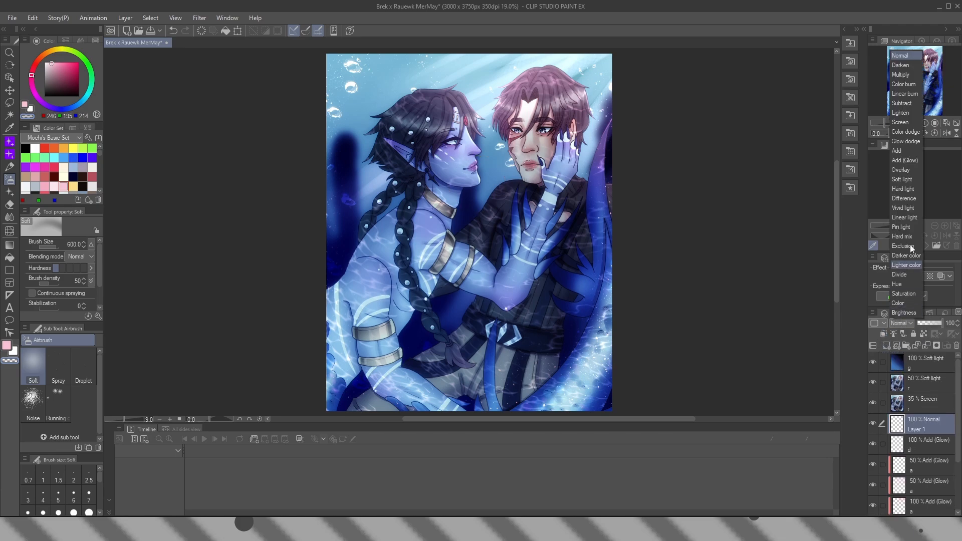
{"action": "left_click", "coordinate": [909, 170]}
{"action": "double_click", "coordinate": [927, 427]}
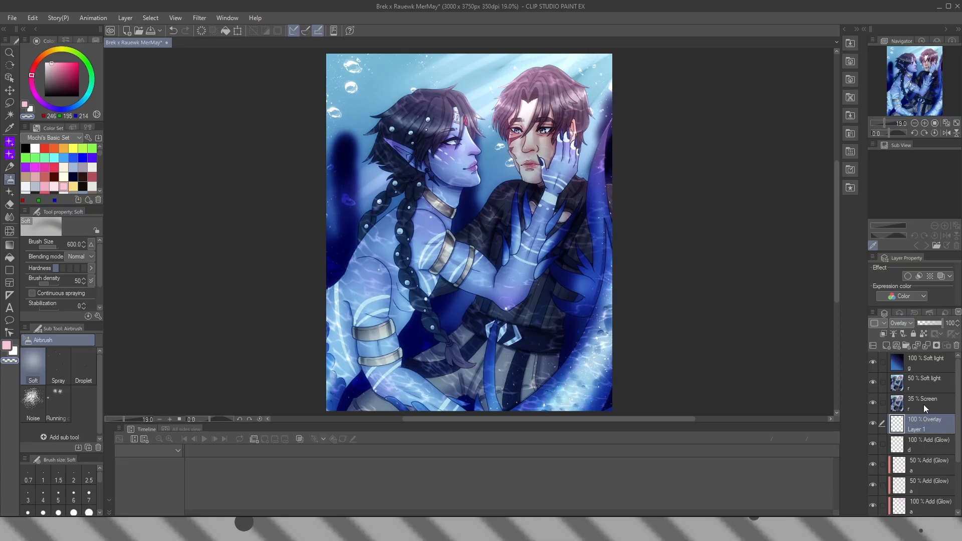
Paint white bubbles along both sides of the canvas on the "b" layer with the size 100 Oyun Bubbles brush
{"action": "left_click", "coordinate": [10, 143]}
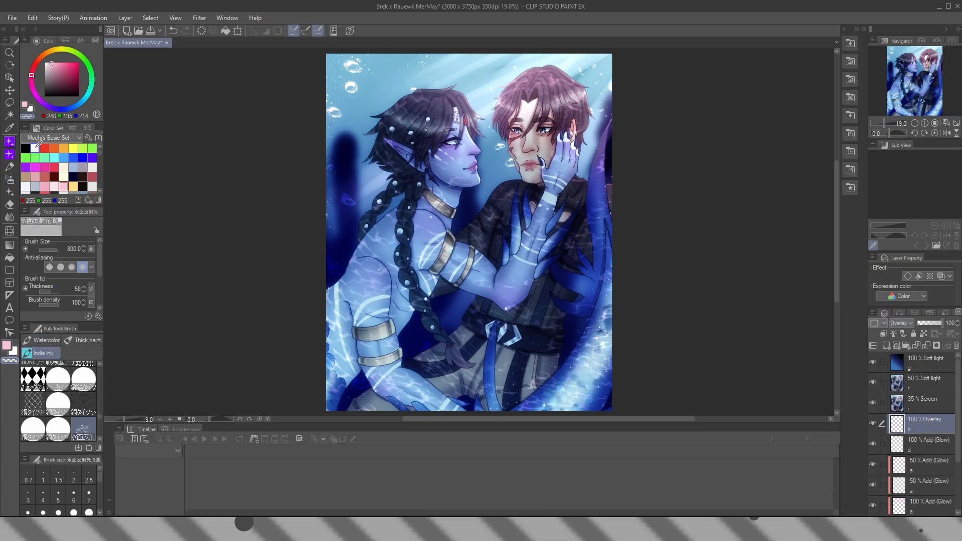
{"action": "left_click", "coordinate": [35, 149]}
{"action": "scroll", "coordinate": [98, 417], "scroll_direction": "down", "scroll_amount": 4}
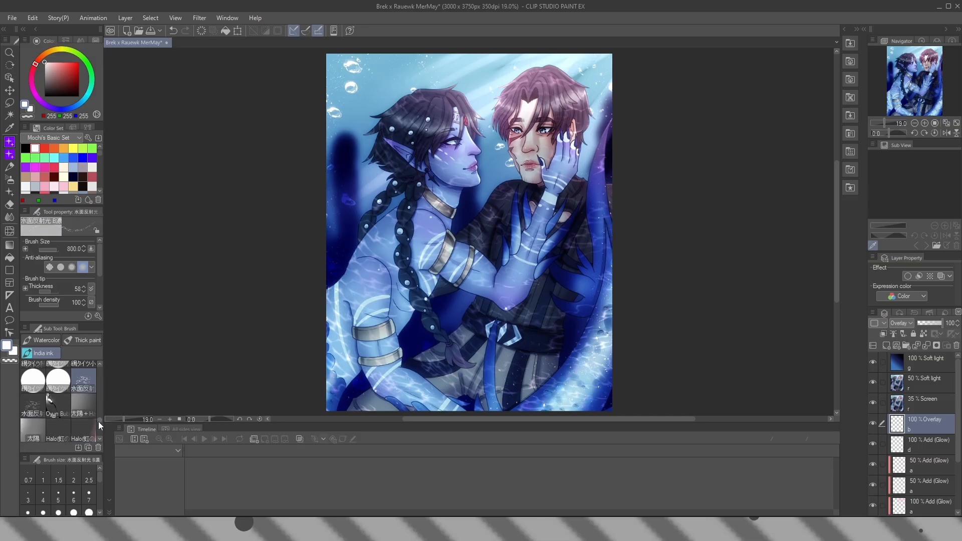
{"action": "left_click", "coordinate": [59, 401]}
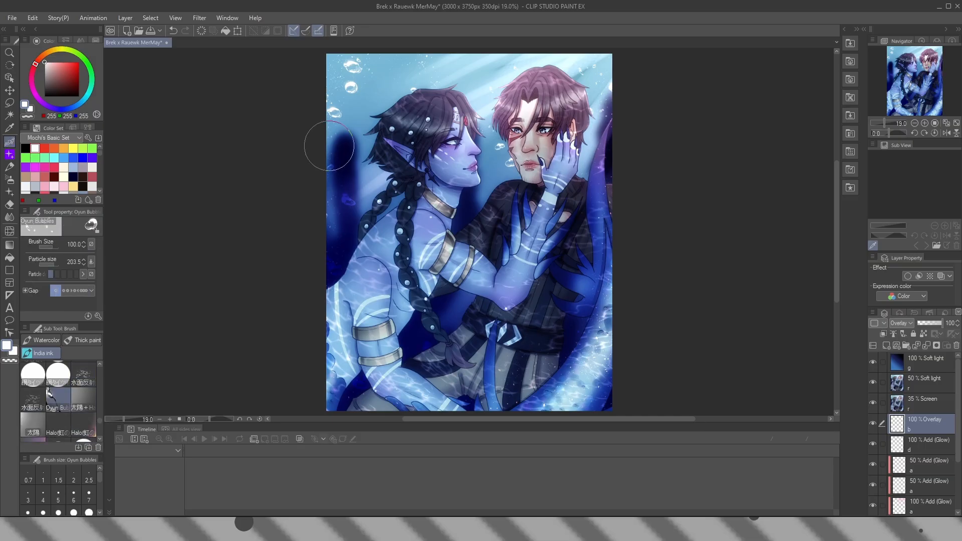
{"action": "mouse_move", "coordinate": [350, 287]}
{"action": "left_mouse_down"}
{"action": "mouse_move", "coordinate": [397, 322]}
{"action": "mouse_move", "coordinate": [352, 341]}
{"action": "mouse_move", "coordinate": [321, 327]}
{"action": "mouse_move", "coordinate": [383, 391]}
{"action": "left_mouse_up"}
{"action": "left_click_drag", "start_coordinate": [591, 261], "coordinate": [602, 308]}
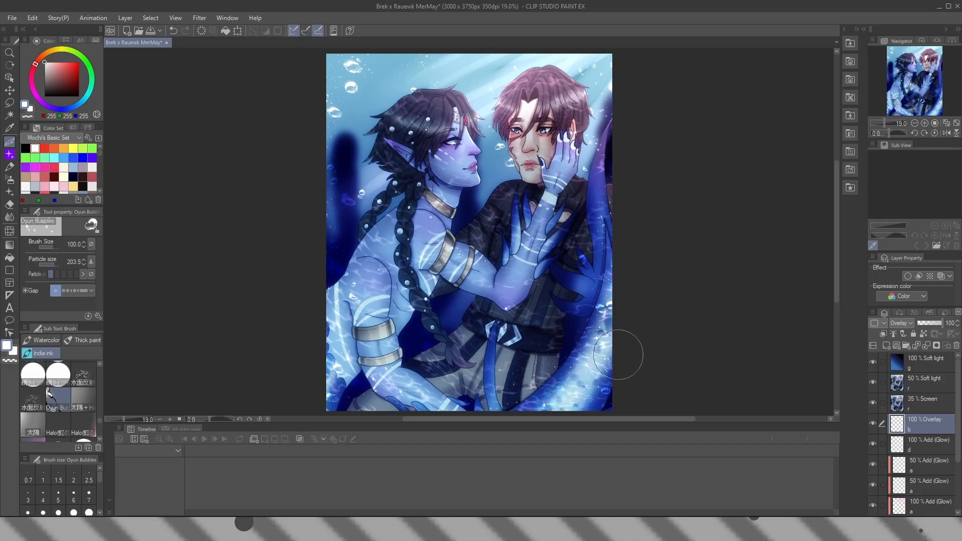
Add a raster layer above the Soft light "g" layer, name it "water,ar" and set it to Overlay
{"action": "left_click", "coordinate": [902, 363]}
{"action": "left_click", "coordinate": [887, 345]}
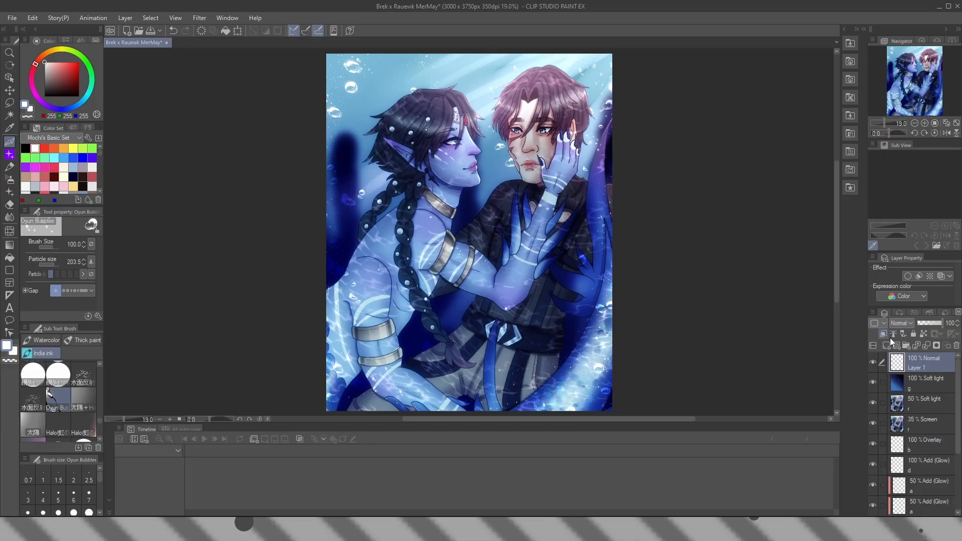
{"action": "double_click", "coordinate": [919, 365]}
{"action": "type", "text": "wat"}
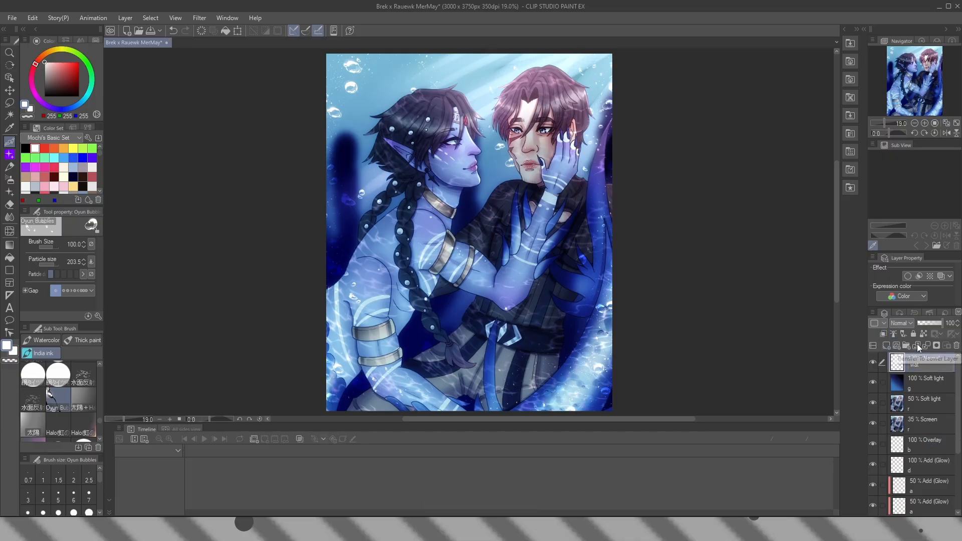
{"action": "type", "text": "er,ar"}
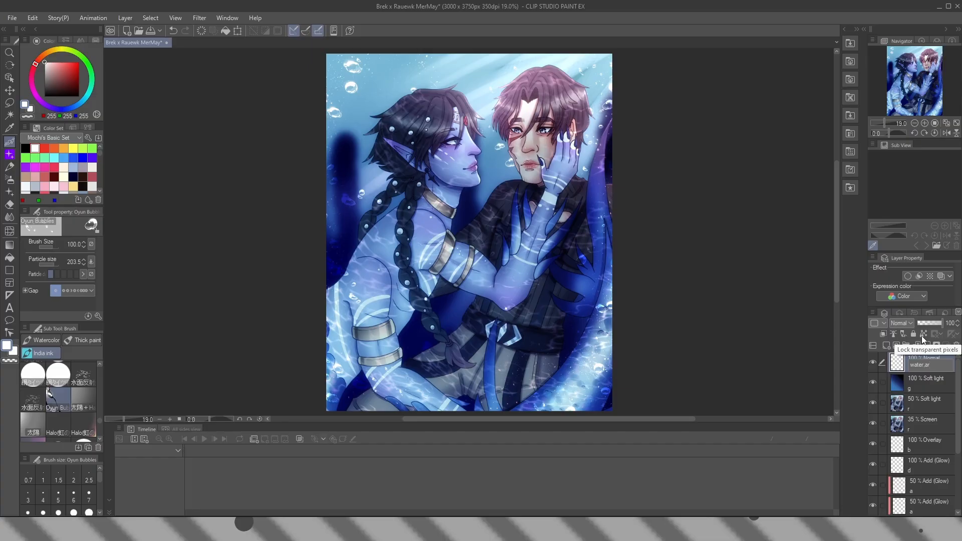
{"action": "key", "text": "Return"}
{"action": "left_click", "coordinate": [903, 324]}
{"action": "left_click", "coordinate": [905, 168]}
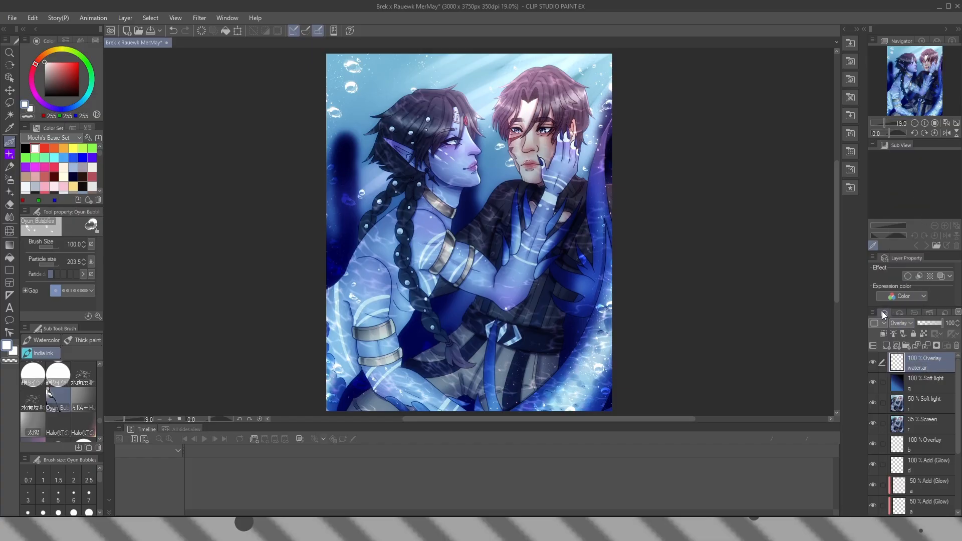
Draw white strokes on the new top Overlay layer with the size 12 主線も水 brush
{"action": "left_click_drag", "start_coordinate": [99, 420], "coordinate": [99, 368]}
{"action": "left_click", "coordinate": [33, 375]}
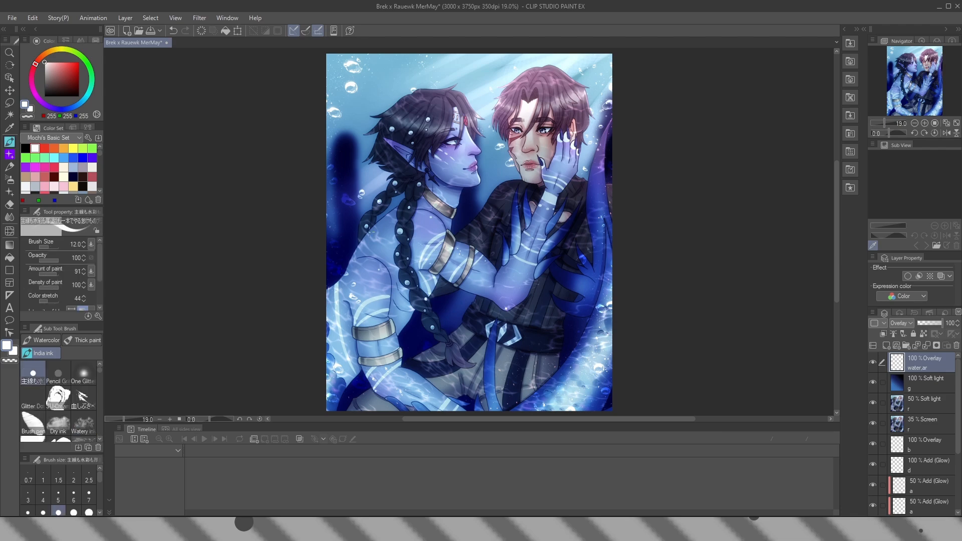
{"action": "scroll", "coordinate": [347, 256], "scroll_direction": "up", "scroll_amount": 8}
{"action": "left_click_drag", "start_coordinate": [294, 265], "coordinate": [339, 261]}
{"action": "left_click_drag", "start_coordinate": [350, 188], "coordinate": [451, 125]}
{"action": "scroll", "coordinate": [414, 271], "scroll_direction": "down", "scroll_amount": 2}
{"action": "key", "text": "k"}
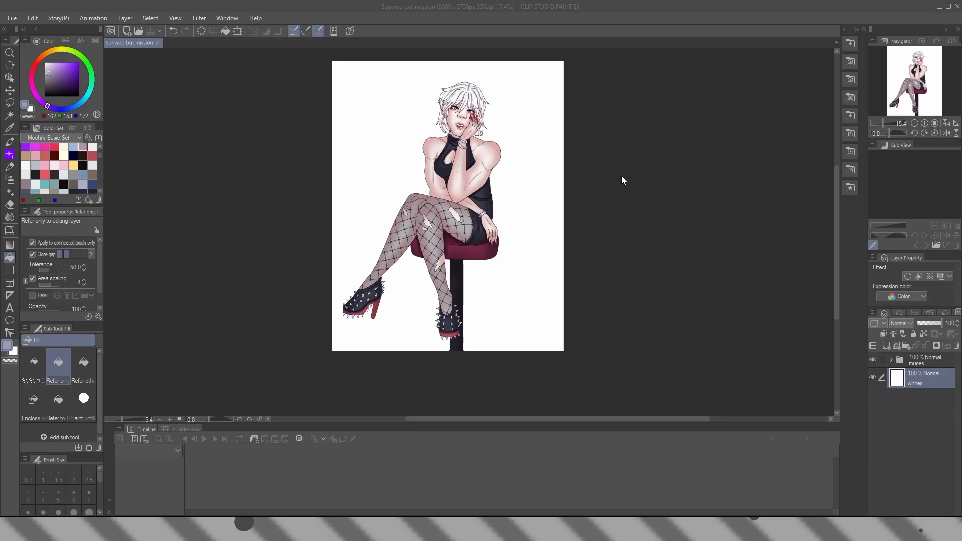
Check what the "muses" folder contains by hiding it and showing it again
{"action": "left_click", "coordinate": [9, 142]}
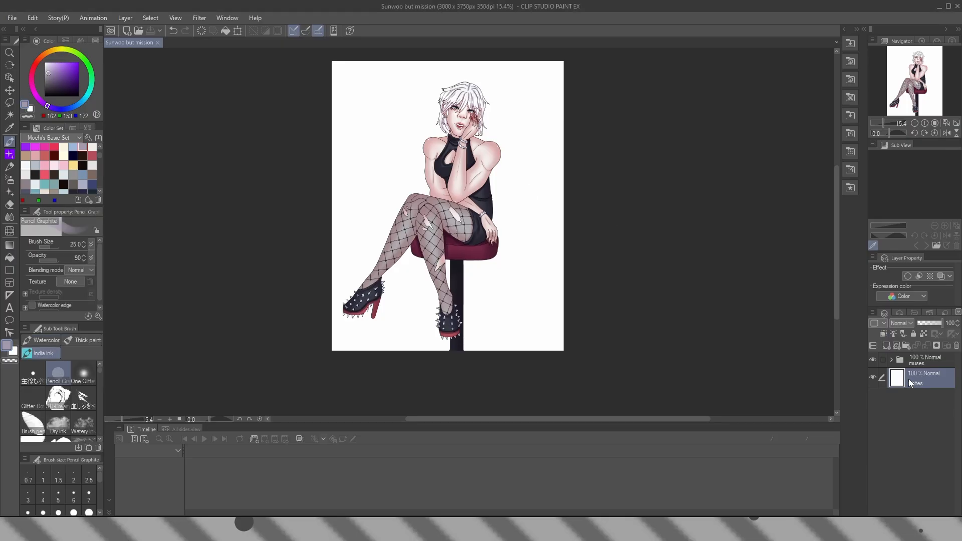
{"action": "left_click", "coordinate": [873, 360]}
{"action": "left_click", "coordinate": [874, 360]}
Add a raster layer above the "muses" folder, clip it to the folder, name it "s" and set it to Multiply
{"action": "left_click", "coordinate": [915, 365]}
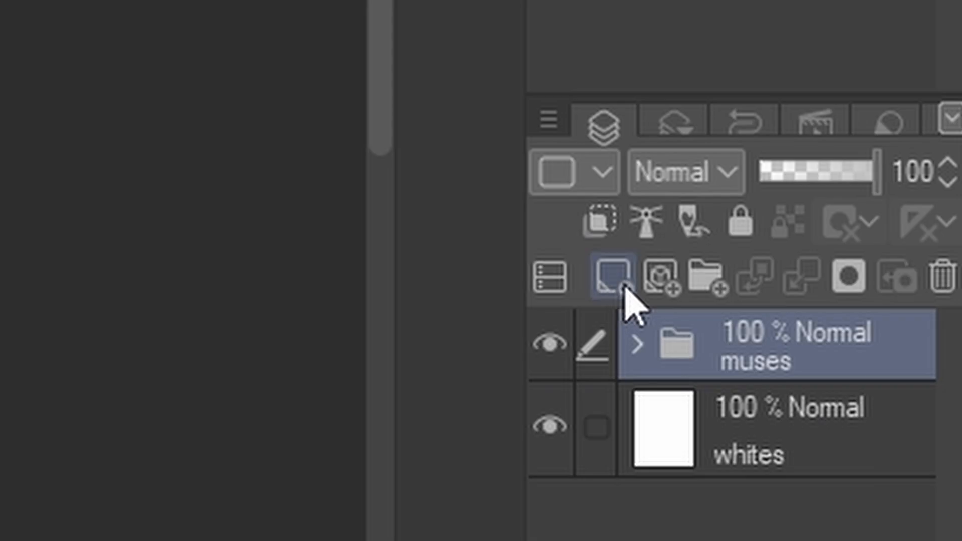
{"action": "left_click", "coordinate": [886, 346]}
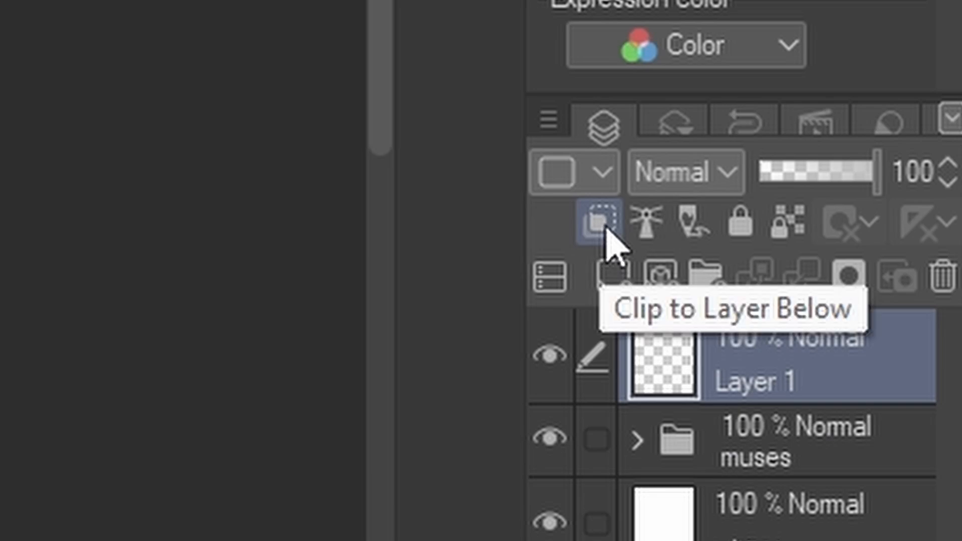
{"action": "left_click", "coordinate": [883, 334]}
{"action": "double_click", "coordinate": [782, 389]}
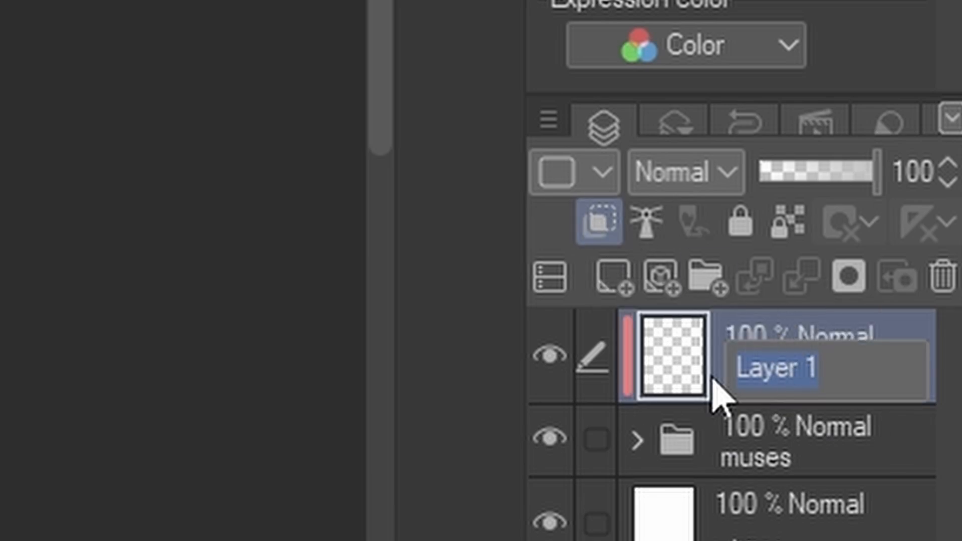
{"action": "key", "text": "BackSpace"}
{"action": "type", "text": "s"}
{"action": "key", "text": "Return"}
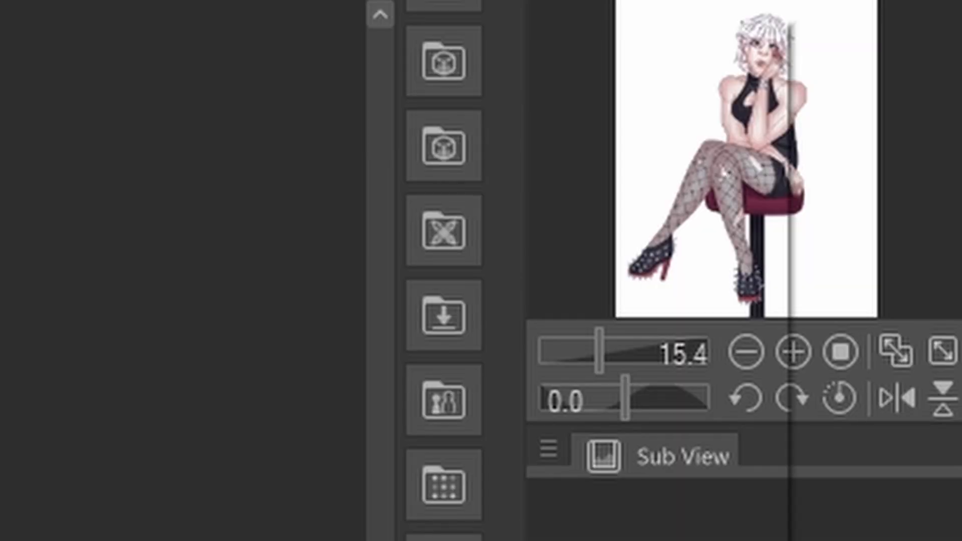
{"action": "left_click", "coordinate": [657, 173]}
{"action": "left_click", "coordinate": [680, 124]}
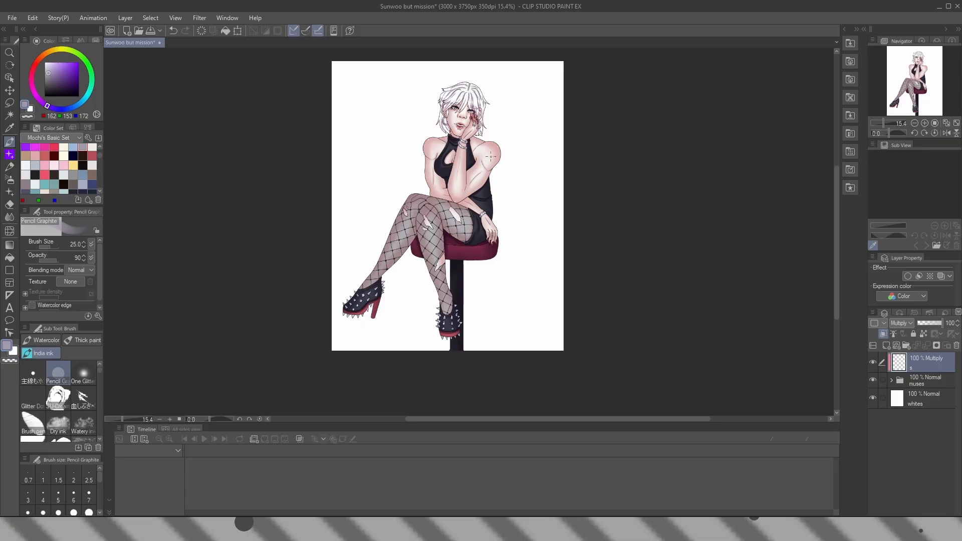
Fill the Multiply "s" layer with the muted purple 162, 153, 172 and set its opacity to 50%
{"action": "key", "text": "g"}
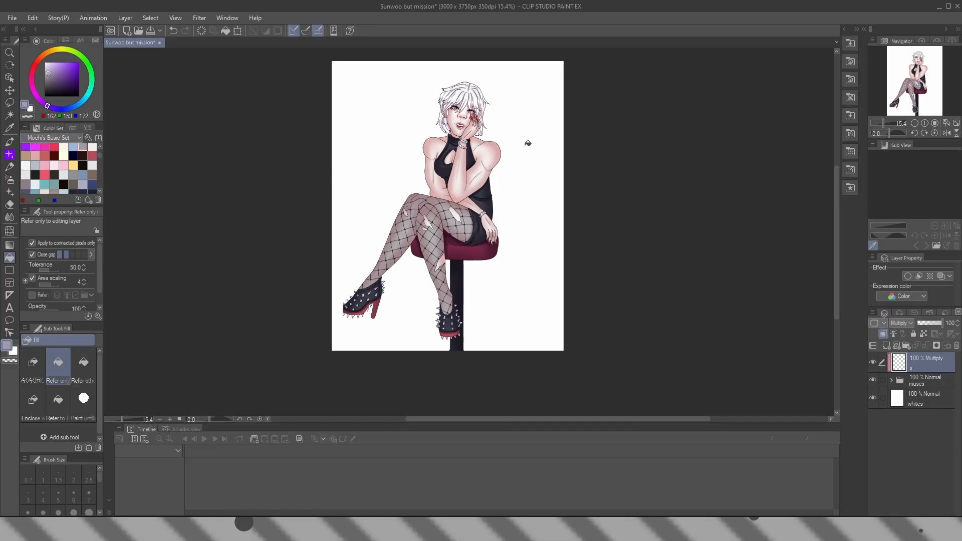
{"action": "left_click", "coordinate": [502, 163]}
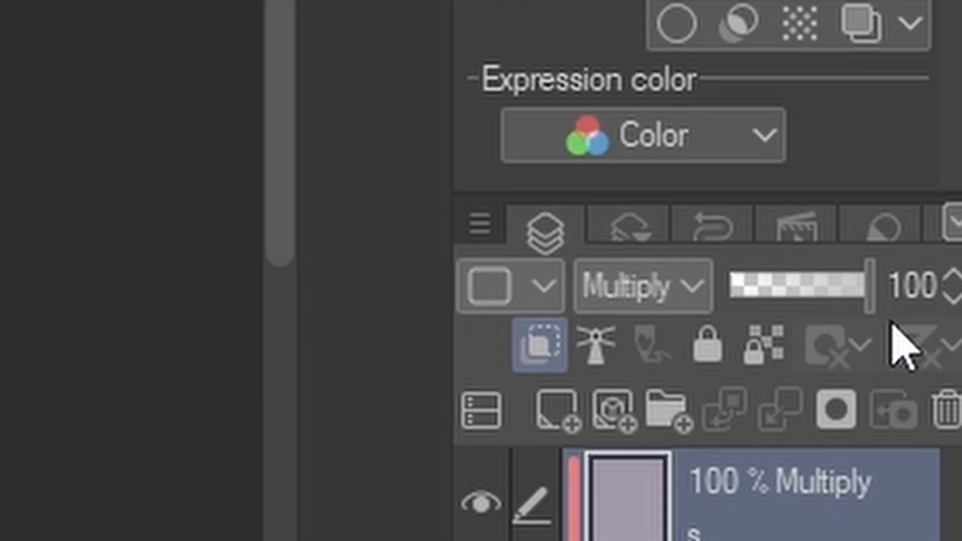
{"action": "left_click", "coordinate": [949, 323]}
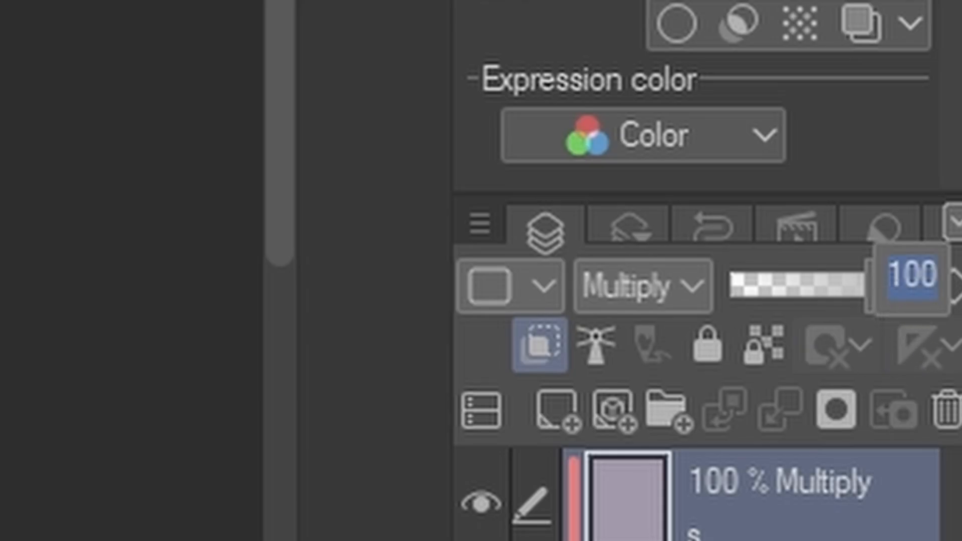
{"action": "type", "text": "50"}
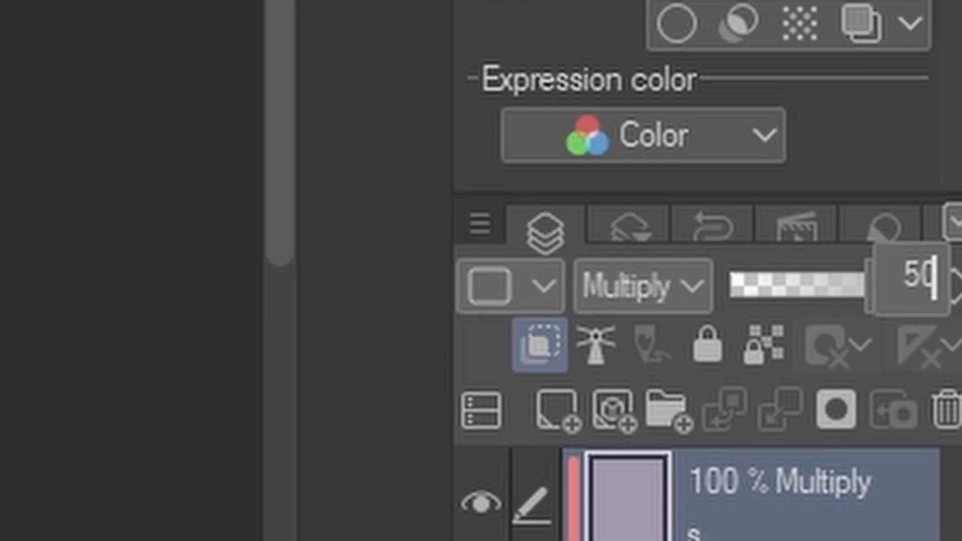
{"action": "key", "text": "Return"}
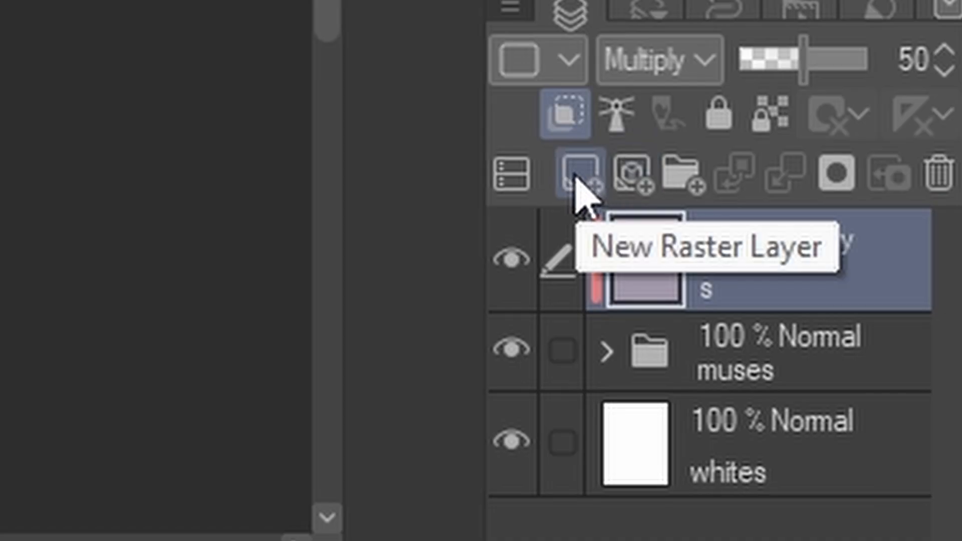
Add another clipped raster layer above the 50% Multiply layer and name it "s"
{"action": "left_click", "coordinate": [887, 346]}
{"action": "left_click", "coordinate": [548, 126]}
{"action": "double_click", "coordinate": [847, 288]}
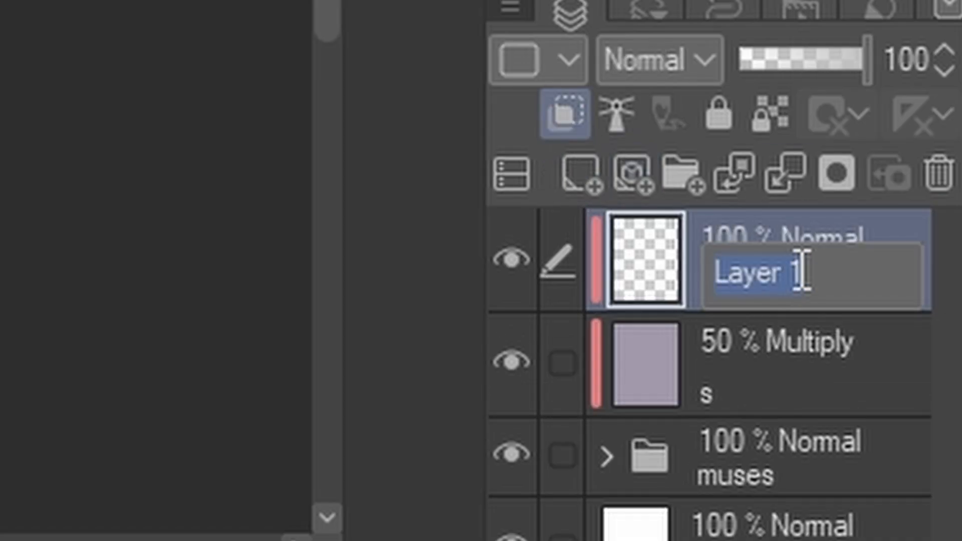
{"action": "type", "text": "s"}
{"action": "key", "text": "Return"}
Set the new clipped "s" layer to Linear burn at 50% opacity
{"action": "left_click", "coordinate": [661, 59]}
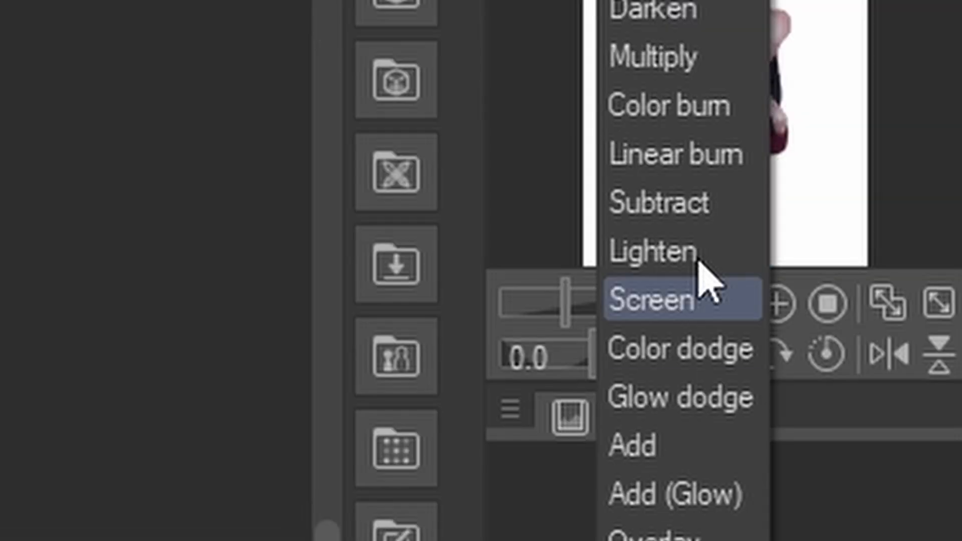
{"action": "left_click", "coordinate": [717, 156]}
{"action": "left_click", "coordinate": [890, 321]}
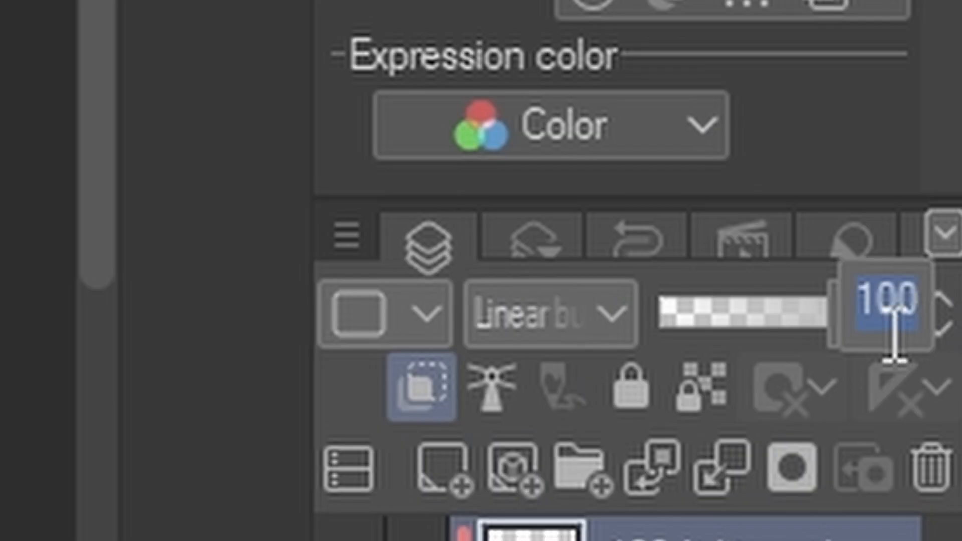
{"action": "type", "text": "50"}
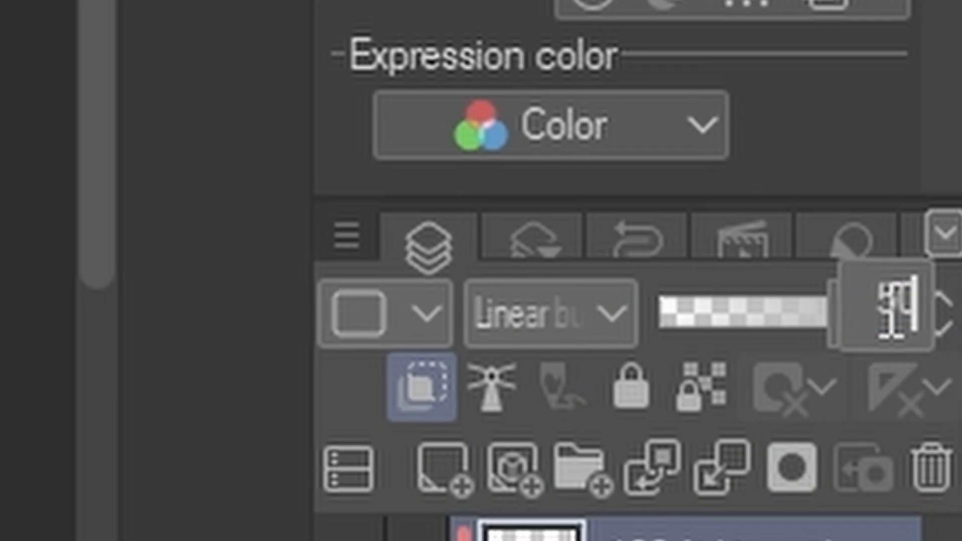
{"action": "key", "text": "Return"}
Switch to the Pencil Graphite brush and reduce its size to 10
{"action": "key", "text": "b"}
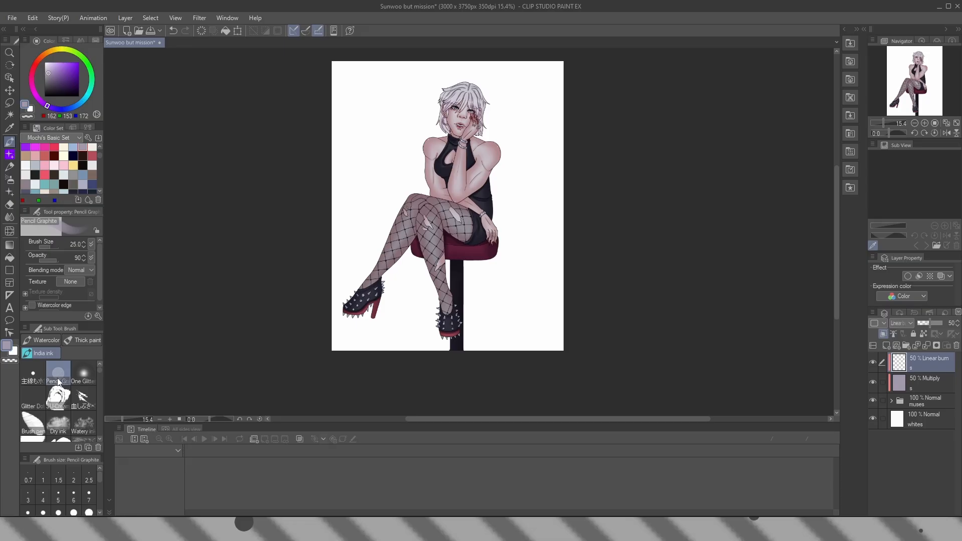
{"action": "scroll", "coordinate": [469, 102], "scroll_direction": "up", "scroll_amount": 16}
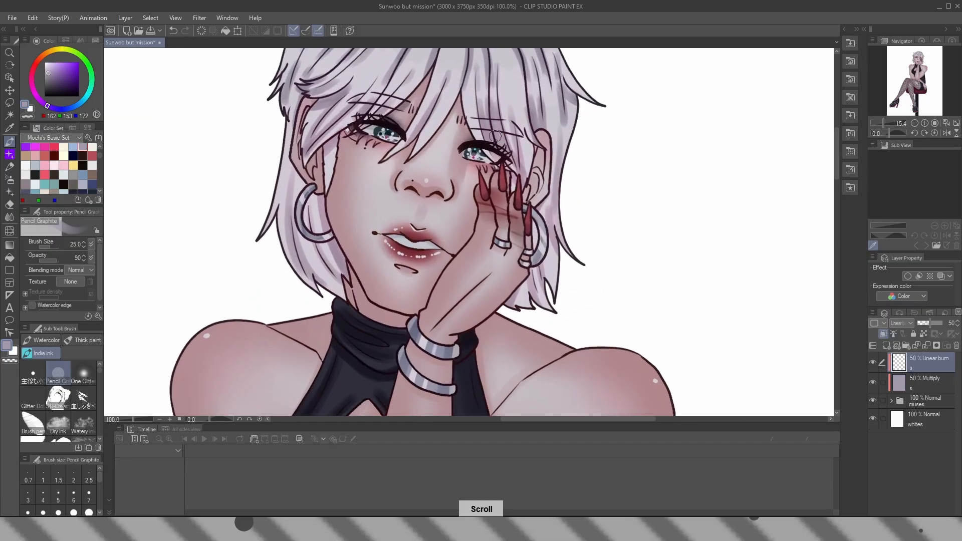
{"action": "key", "text": "bracketleft"}
{"action": "key", "text": "bracketleft"}
{"action": "key", "text": "bracketleft"}
{"action": "key", "text": "bracketleft"}
{"action": "scroll", "coordinate": [401, 85], "scroll_direction": "down", "scroll_amount": 12}
{"action": "key", "text": "bracketleft"}
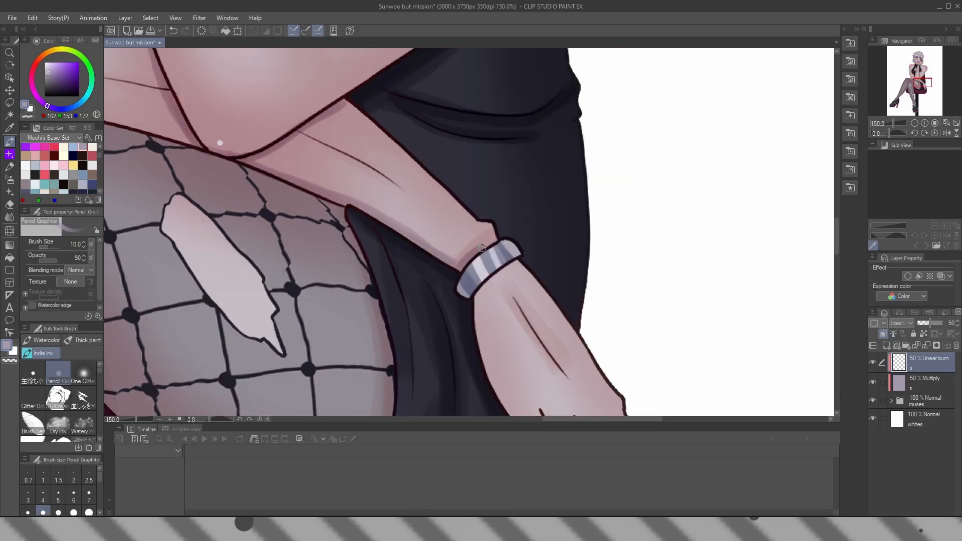
{"action": "scroll", "coordinate": [414, 161], "scroll_direction": "down", "scroll_amount": 8}
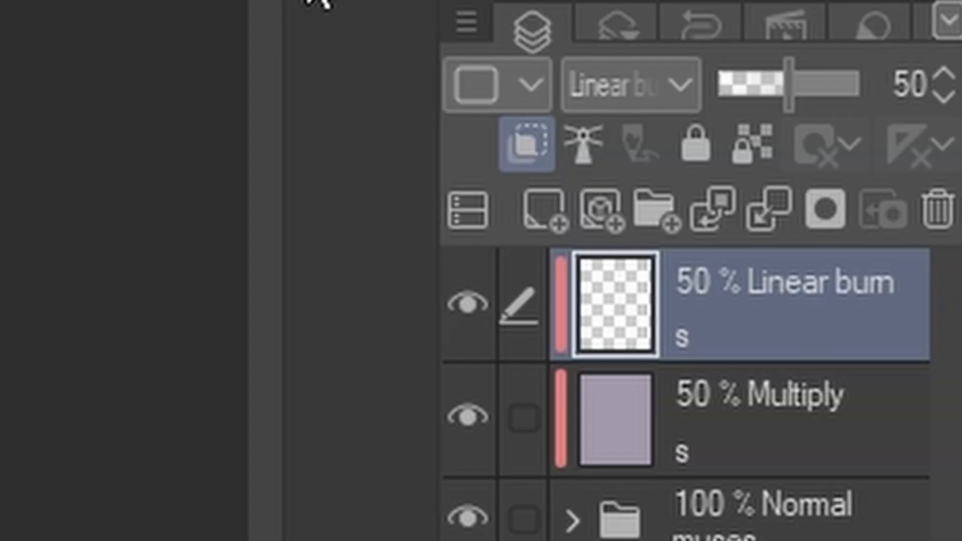
Add a clipped raster layer above the Linear burn layer, set it to Add (Glow) and name it "a"
{"action": "left_click", "coordinate": [550, 221]}
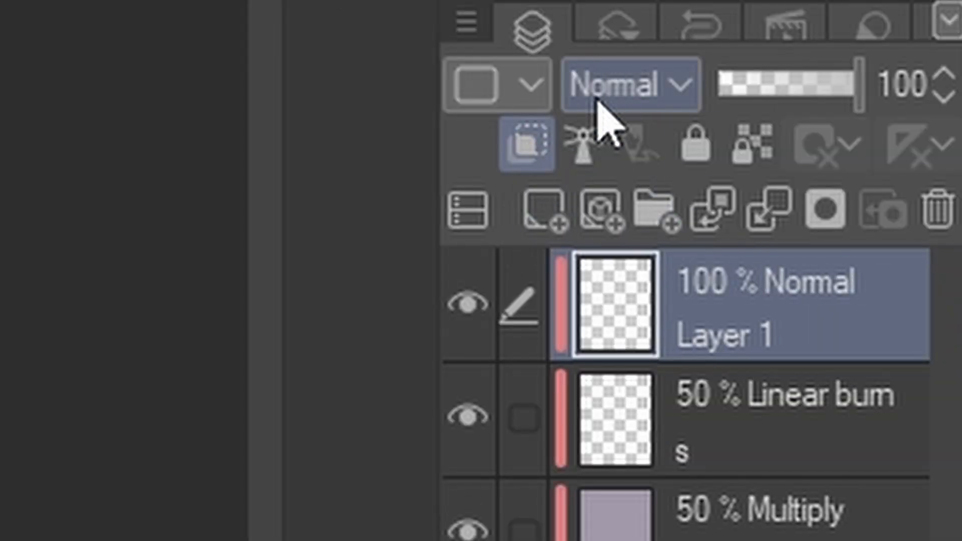
{"action": "left_click", "coordinate": [602, 91]}
{"action": "left_click", "coordinate": [652, 111]}
{"action": "double_click", "coordinate": [780, 307]}
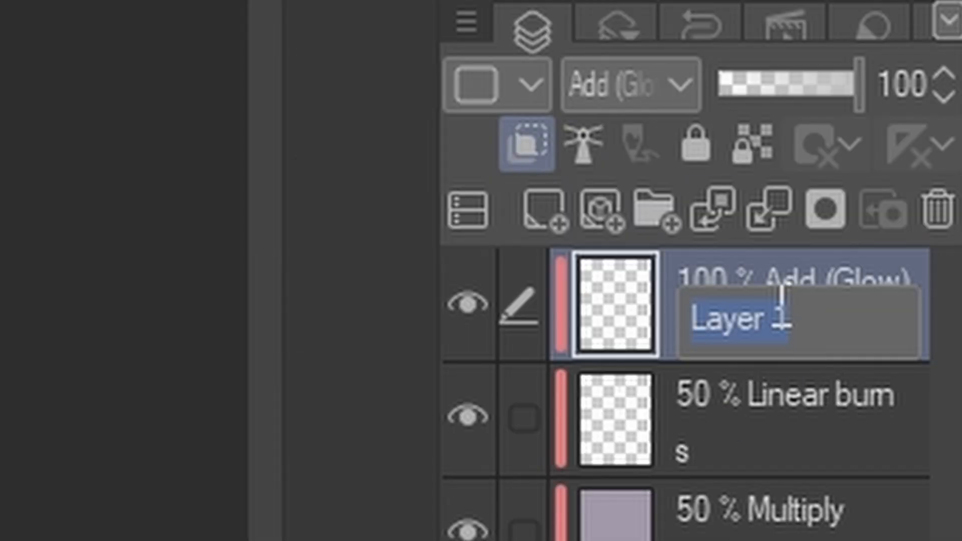
{"action": "type", "text": "a"}
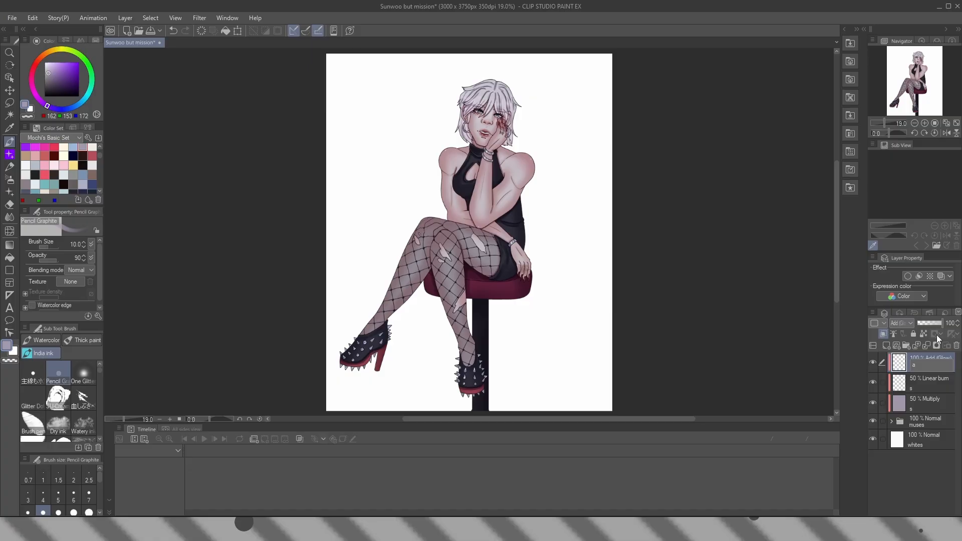
{"action": "key", "text": "Return"}
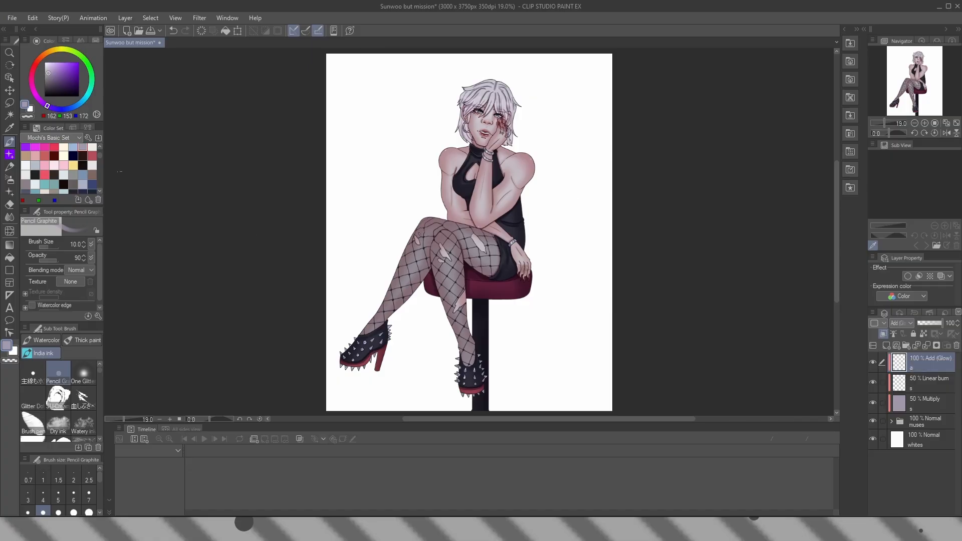
Airbrush a soft salmon glow (RGB 240, 161, 131) over the figure from hair to shoes on the 100% Add (Glow) layer
{"action": "left_click_drag", "start_coordinate": [100, 156], "coordinate": [101, 173]}
{"action": "left_click", "coordinate": [45, 175]}
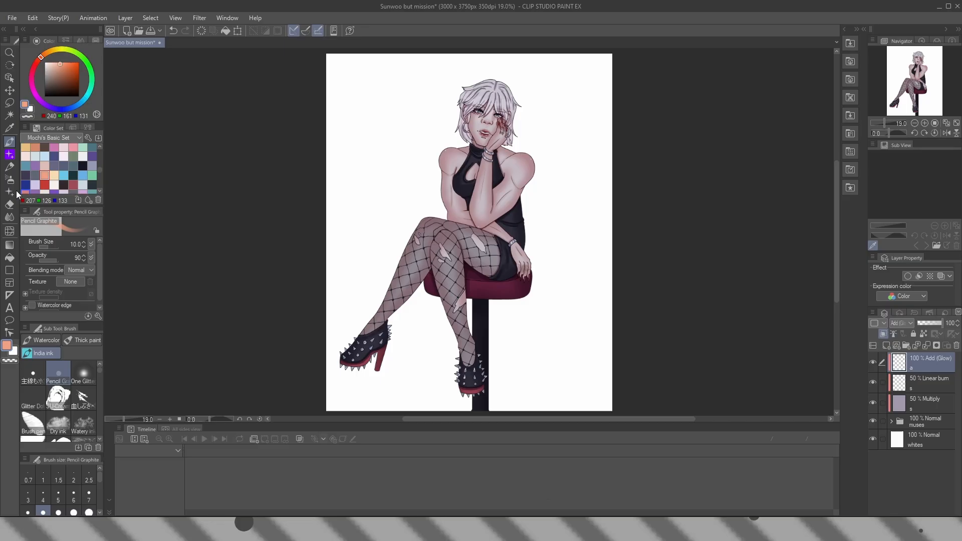
{"action": "left_click", "coordinate": [50, 319]}
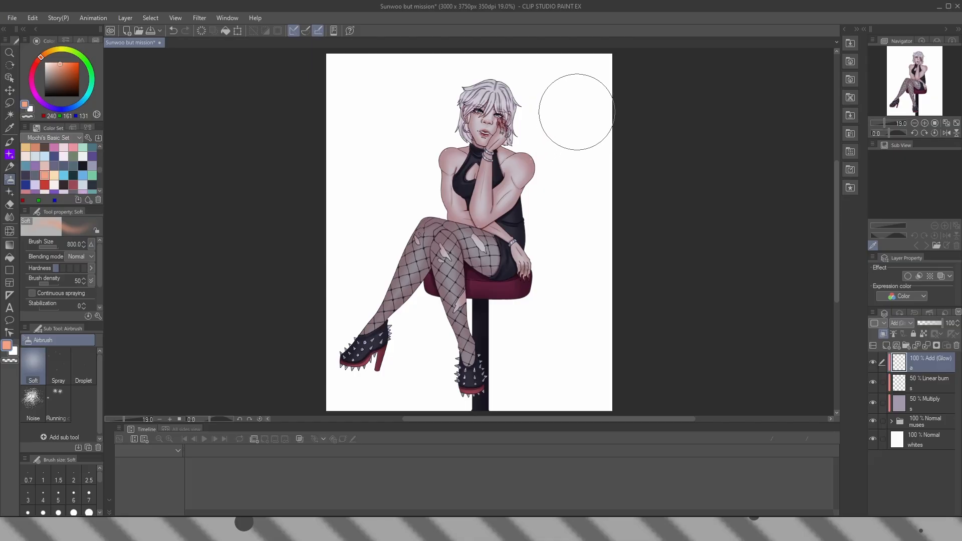
{"action": "left_click", "coordinate": [456, 140]}
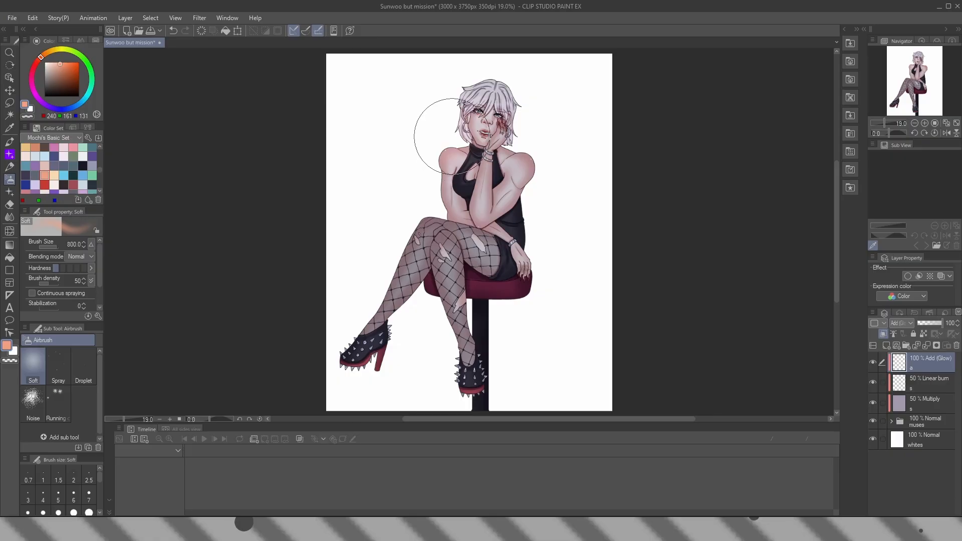
{"action": "key", "text": "bracketleft"}
{"action": "key", "text": "bracketleft"}
{"action": "key", "text": "bracketleft"}
{"action": "mouse_move", "coordinate": [459, 144]}
{"action": "left_mouse_down"}
{"action": "mouse_move", "coordinate": [452, 99]}
{"action": "mouse_move", "coordinate": [498, 95]}
{"action": "mouse_move", "coordinate": [546, 107]}
{"action": "mouse_move", "coordinate": [519, 156]}
{"action": "mouse_move", "coordinate": [522, 138]}
{"action": "mouse_move", "coordinate": [550, 189]}
{"action": "mouse_move", "coordinate": [552, 236]}
{"action": "mouse_move", "coordinate": [536, 185]}
{"action": "mouse_move", "coordinate": [563, 296]}
{"action": "mouse_move", "coordinate": [428, 192]}
{"action": "mouse_move", "coordinate": [447, 218]}
{"action": "mouse_move", "coordinate": [393, 193]}
{"action": "mouse_move", "coordinate": [322, 338]}
{"action": "mouse_move", "coordinate": [441, 312]}
{"action": "mouse_move", "coordinate": [555, 318]}
{"action": "mouse_move", "coordinate": [486, 391]}
{"action": "left_mouse_up"}
{"action": "key", "text": "bracketright"}
{"action": "key", "text": "bracketright"}
{"action": "key", "text": "c"}
Add another clipped raster layer named "a" above the glow layer and set it to Add (Glow) at 50% opacity
{"action": "left_click", "coordinate": [887, 346]}
{"action": "double_click", "coordinate": [931, 363]}
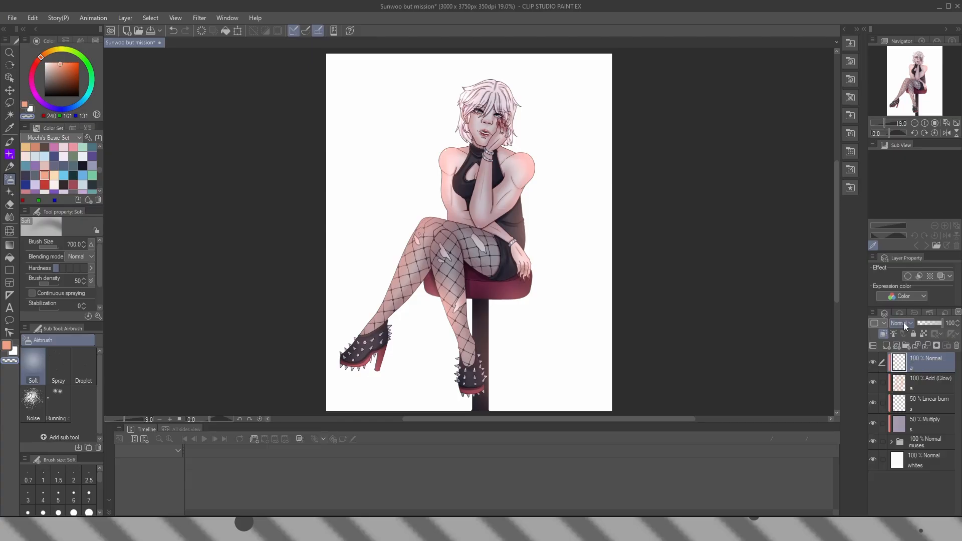
{"action": "left_click", "coordinate": [906, 326]}
{"action": "left_click", "coordinate": [915, 164]}
{"action": "type", "text": "50"}
{"action": "key", "text": "Return"}
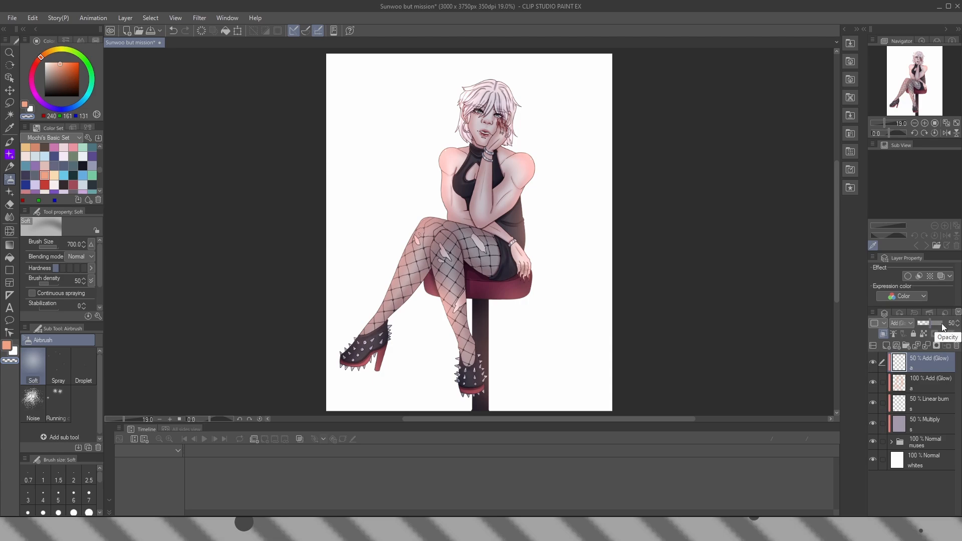
Draw pale peach rim light (RGB 248, 219, 177) along the hair's upper outline and strands with the size 10 Pencil Graphite brush
{"action": "left_click", "coordinate": [54, 175]}
{"action": "left_click", "coordinate": [9, 142]}
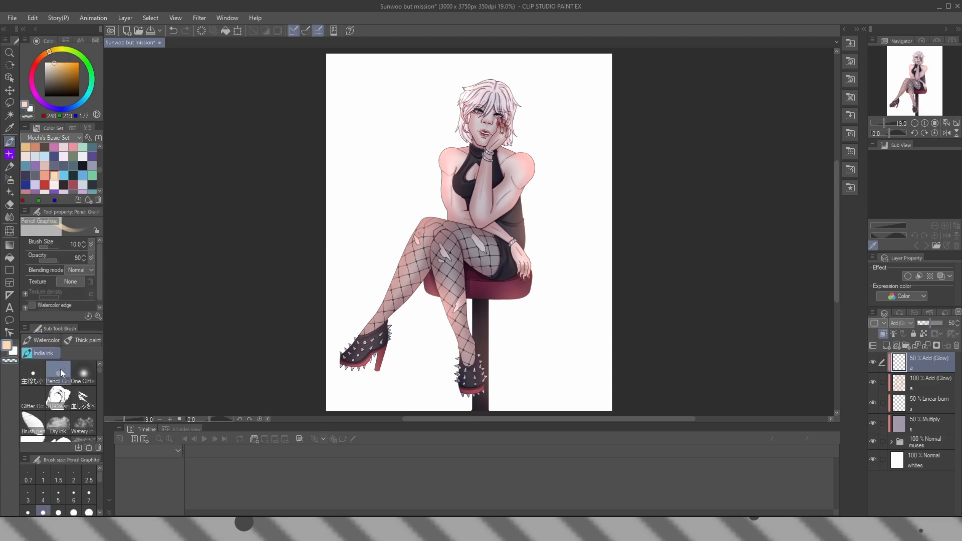
{"action": "scroll", "coordinate": [497, 140], "scroll_direction": "up", "scroll_amount": 10}
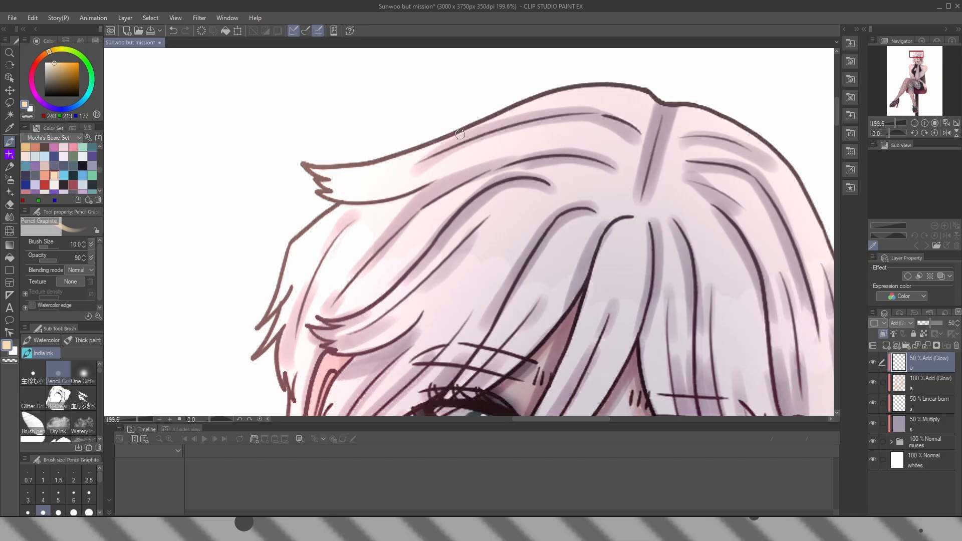
{"action": "mouse_move", "coordinate": [552, 95]}
{"action": "left_mouse_down"}
{"action": "mouse_move", "coordinate": [306, 164]}
{"action": "mouse_move", "coordinate": [315, 174]}
{"action": "left_mouse_up"}
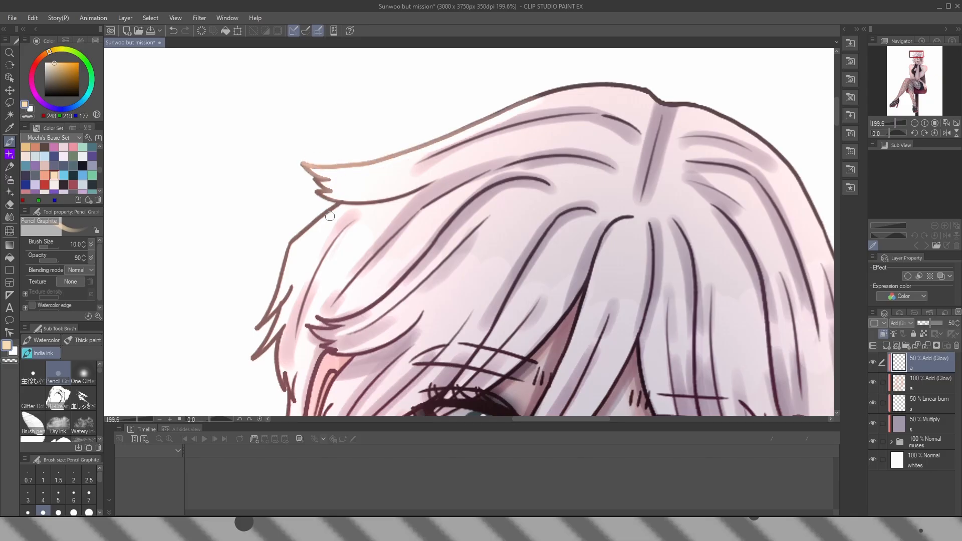
{"action": "mouse_move", "coordinate": [330, 216]}
{"action": "left_mouse_down"}
{"action": "mouse_move", "coordinate": [293, 245]}
{"action": "mouse_move", "coordinate": [263, 332]}
{"action": "left_mouse_up"}
{"action": "left_click_drag", "start_coordinate": [289, 295], "coordinate": [252, 359]}
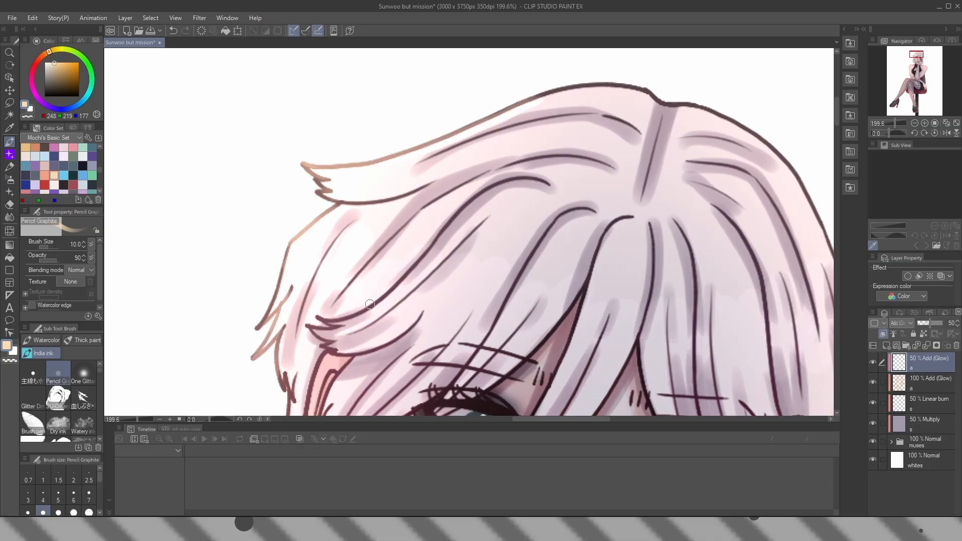
{"action": "left_click_drag", "start_coordinate": [370, 304], "coordinate": [394, 187]}
{"action": "mouse_move", "coordinate": [320, 253]}
{"action": "left_mouse_down"}
{"action": "mouse_move", "coordinate": [304, 352]}
{"action": "mouse_move", "coordinate": [327, 391]}
{"action": "left_mouse_up"}
Continue the pale peach rim-light strokes down the side locks of hair and along the cheek and jawline
{"action": "left_click_drag", "start_coordinate": [373, 325], "coordinate": [340, 138]}
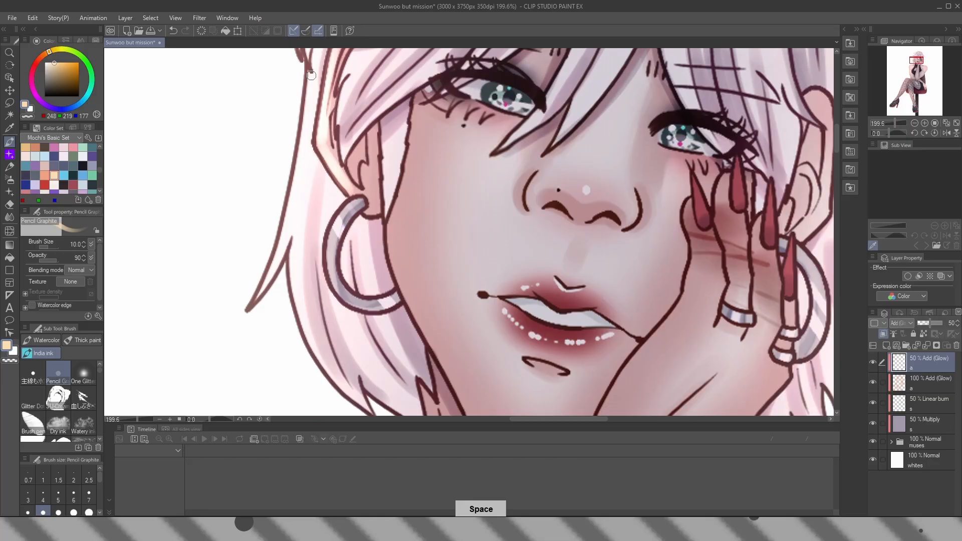
{"action": "mouse_move", "coordinate": [311, 76]}
{"action": "left_mouse_down"}
{"action": "mouse_move", "coordinate": [301, 175]}
{"action": "mouse_move", "coordinate": [256, 286]}
{"action": "left_mouse_up"}
{"action": "left_click_drag", "start_coordinate": [293, 238], "coordinate": [316, 351]}
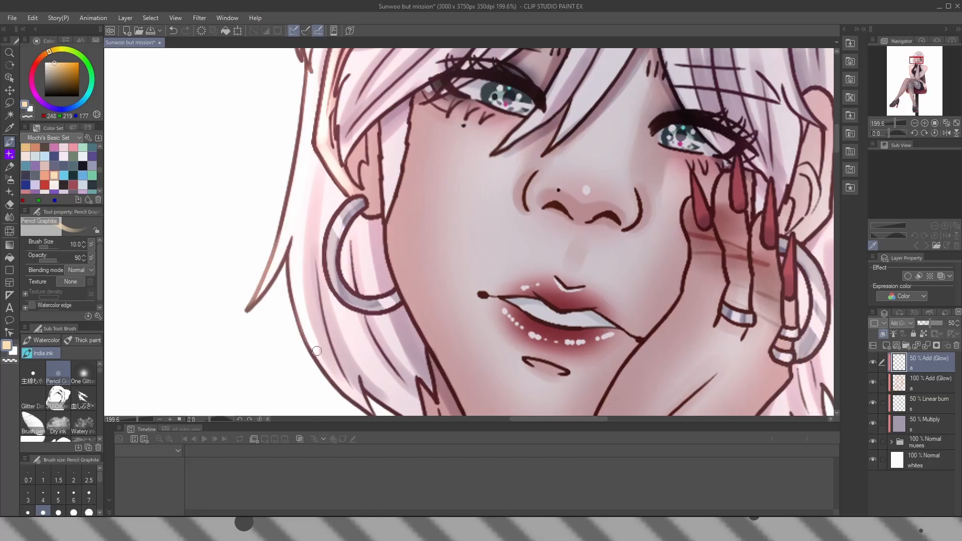
{"action": "left_click_drag", "start_coordinate": [394, 293], "coordinate": [333, 215]}
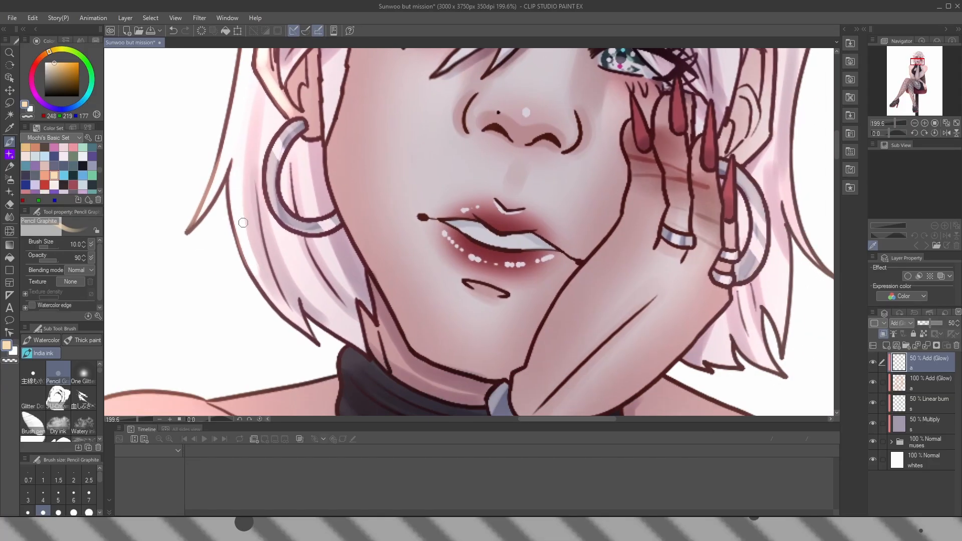
{"action": "mouse_move", "coordinate": [243, 223]}
{"action": "left_mouse_down"}
{"action": "mouse_move", "coordinate": [315, 330]}
{"action": "mouse_move", "coordinate": [346, 342]}
{"action": "left_mouse_up"}
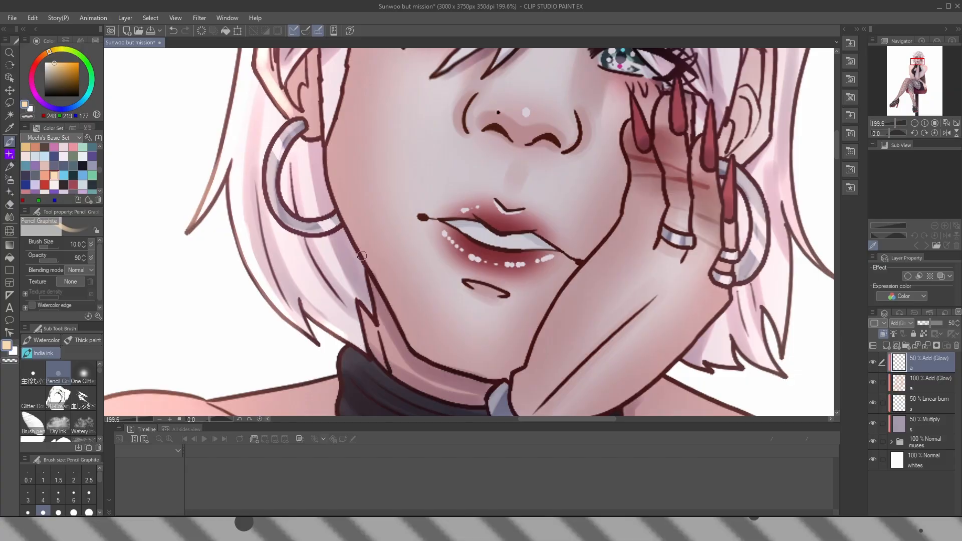
{"action": "left_click_drag", "start_coordinate": [327, 143], "coordinate": [420, 351]}
{"action": "scroll", "coordinate": [235, 368], "scroll_direction": "down", "scroll_amount": 2}
{"action": "mouse_move", "coordinate": [420, 351]}
{"action": "left_mouse_down"}
{"action": "mouse_move", "coordinate": [234, 369]}
{"action": "mouse_move", "coordinate": [576, 91]}
{"action": "left_mouse_up"}
{"action": "left_click_drag", "start_coordinate": [626, 304], "coordinate": [626, 125]}
{"action": "scroll", "coordinate": [627, 125], "scroll_direction": "down", "scroll_amount": 5}
{"action": "left_click_drag", "start_coordinate": [742, 391], "coordinate": [509, 395]}
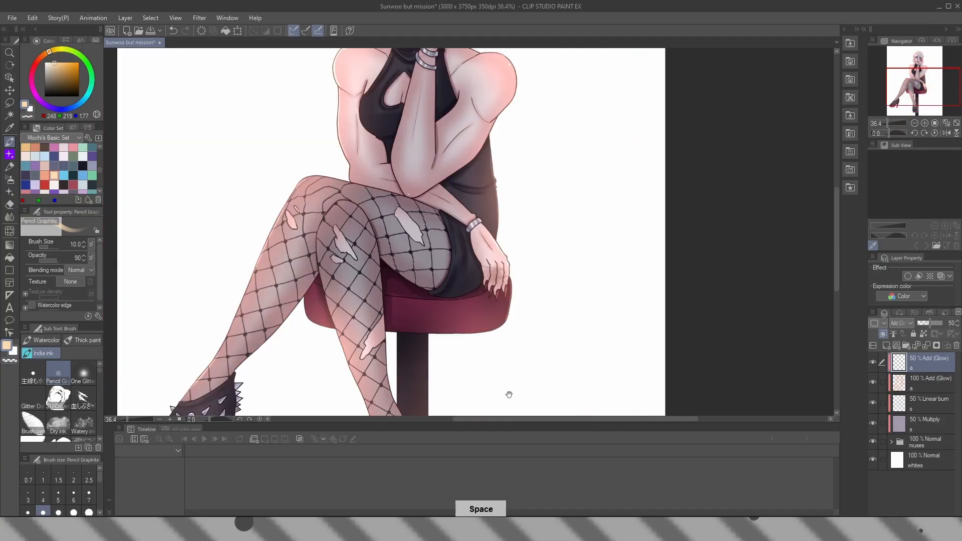
{"action": "key", "text": "ctrl+0"}
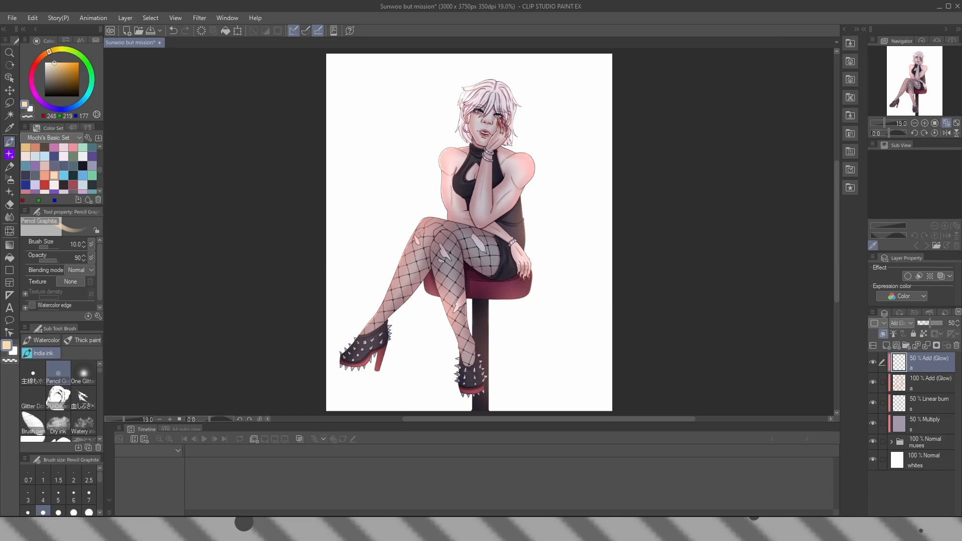
Add an unclipped raster layer above all the others and name it "d"
{"action": "scroll", "coordinate": [100, 172], "scroll_direction": "up", "scroll_amount": 3}
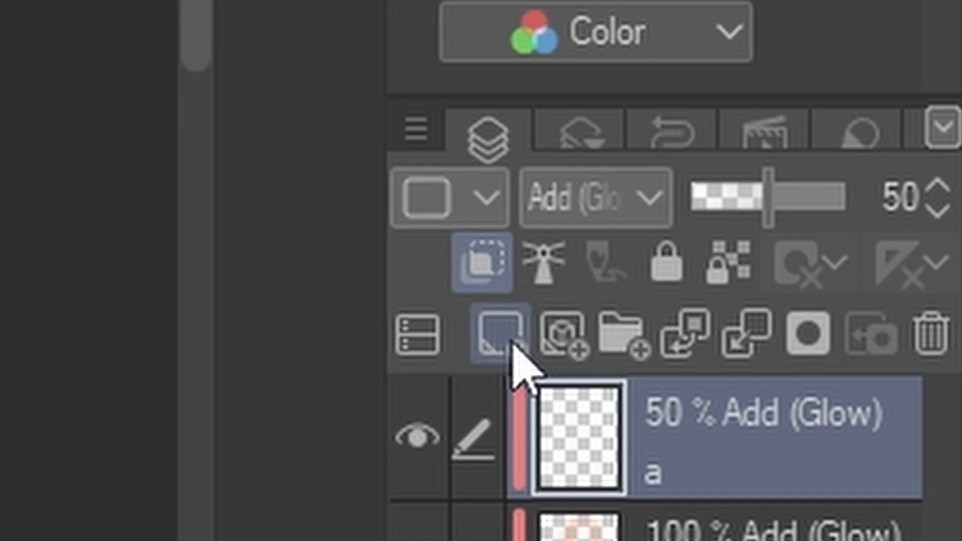
{"action": "left_click", "coordinate": [888, 346]}
{"action": "double_click", "coordinate": [931, 369]}
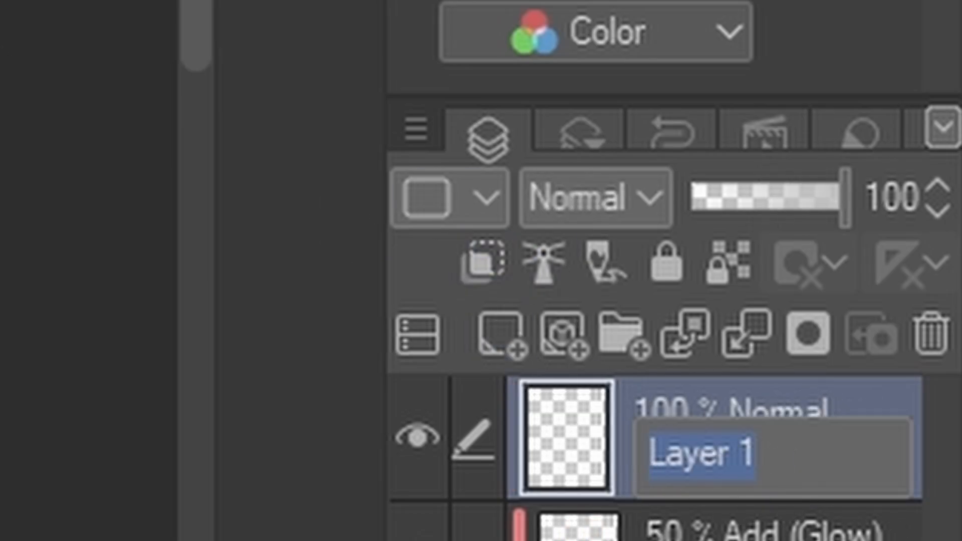
{"action": "type", "text": "d"}
{"action": "key", "text": "Return"}
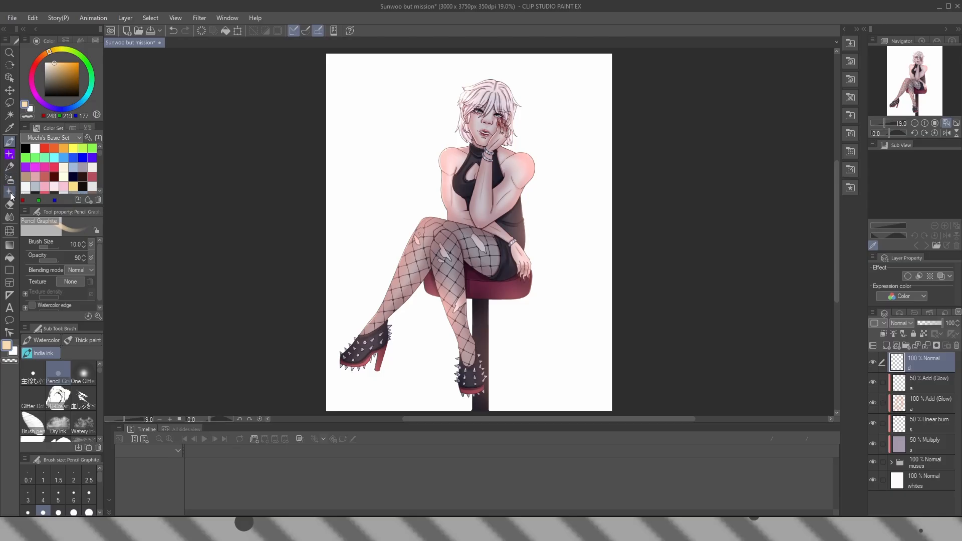
Scatter petals around the figure on layer "d" with the Petal decoration brush in dusky red (RGB 179, 78, 92), brush size 250 to 300
{"action": "left_click", "coordinate": [11, 194]}
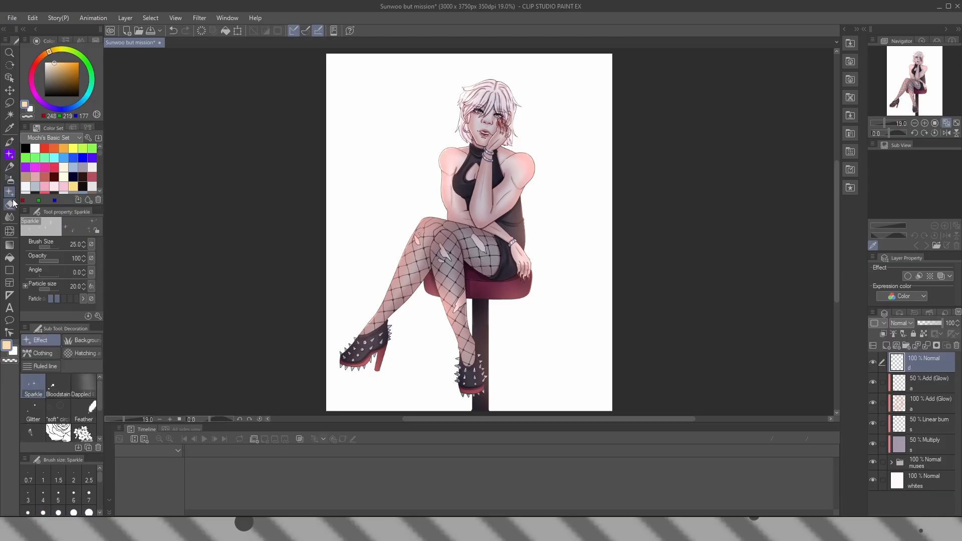
{"action": "left_click_drag", "start_coordinate": [100, 396], "coordinate": [100, 407]}
{"action": "left_click", "coordinate": [33, 412]}
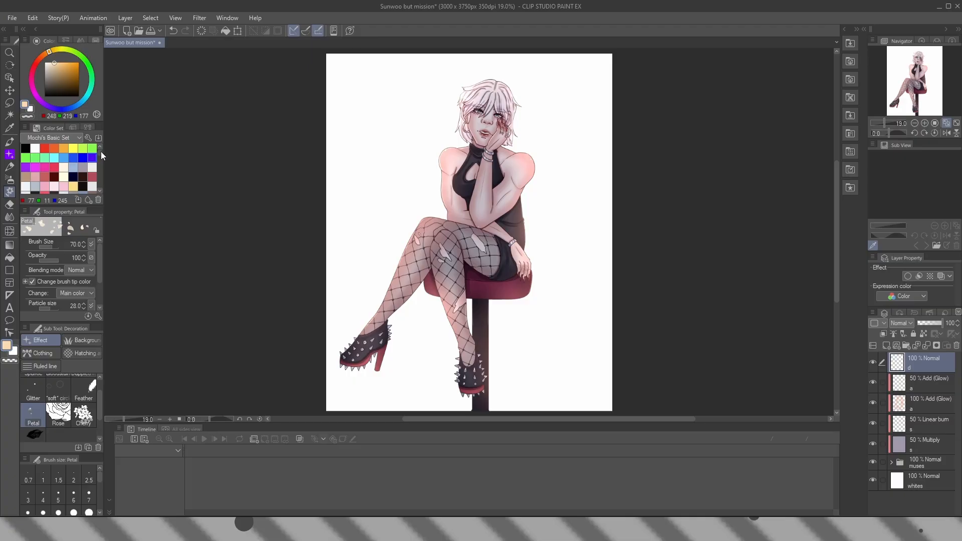
{"action": "left_click", "coordinate": [94, 176]}
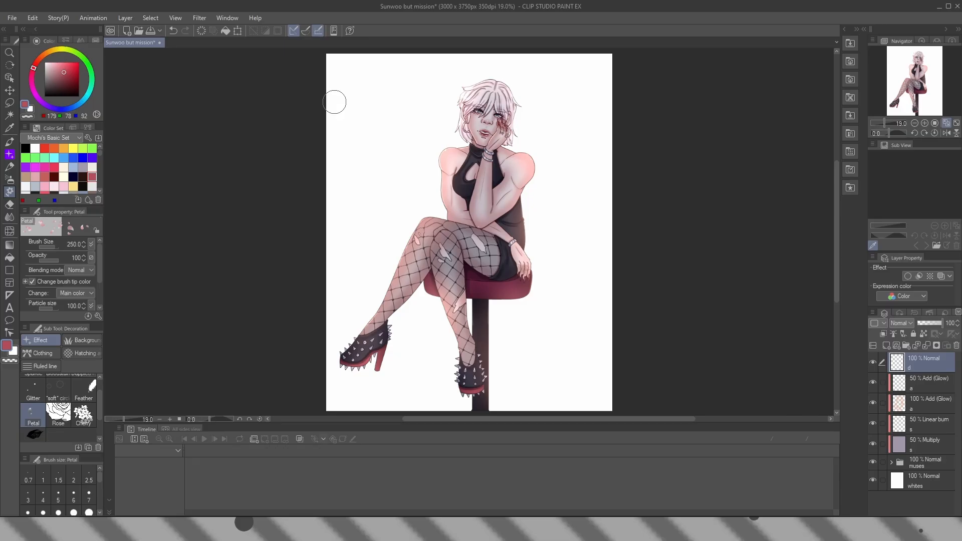
{"action": "mouse_move", "coordinate": [328, 76]}
{"action": "left_mouse_down"}
{"action": "mouse_move", "coordinate": [610, 302]}
{"action": "mouse_move", "coordinate": [581, 187]}
{"action": "mouse_move", "coordinate": [337, 271]}
{"action": "mouse_move", "coordinate": [391, 336]}
{"action": "mouse_move", "coordinate": [568, 257]}
{"action": "left_mouse_up"}
{"action": "left_click_drag", "start_coordinate": [631, 323], "coordinate": [615, 318]}
{"action": "left_click_drag", "start_coordinate": [399, 114], "coordinate": [391, 159]}
{"action": "left_click_drag", "start_coordinate": [612, 270], "coordinate": [676, 225]}
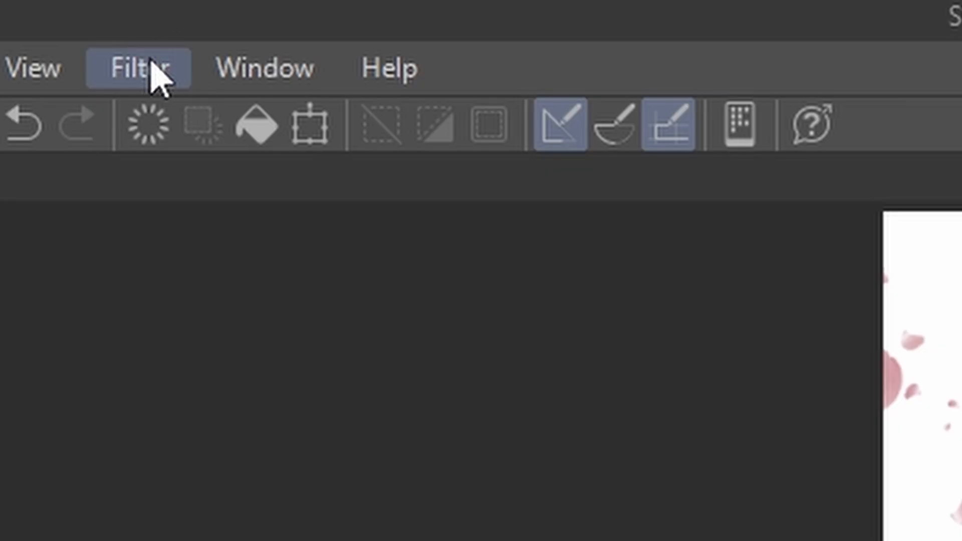
Apply a Motion blur to the petals with strength 13.90, angle 28, both directions and Box mode
{"action": "left_click", "coordinate": [203, 19]}
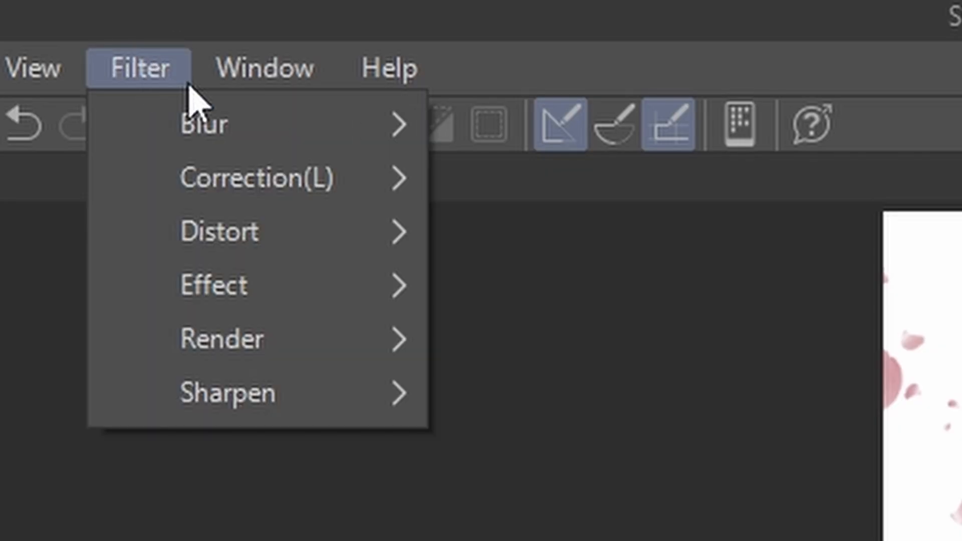
{"action": "mouse_move", "coordinate": [379, 142]}
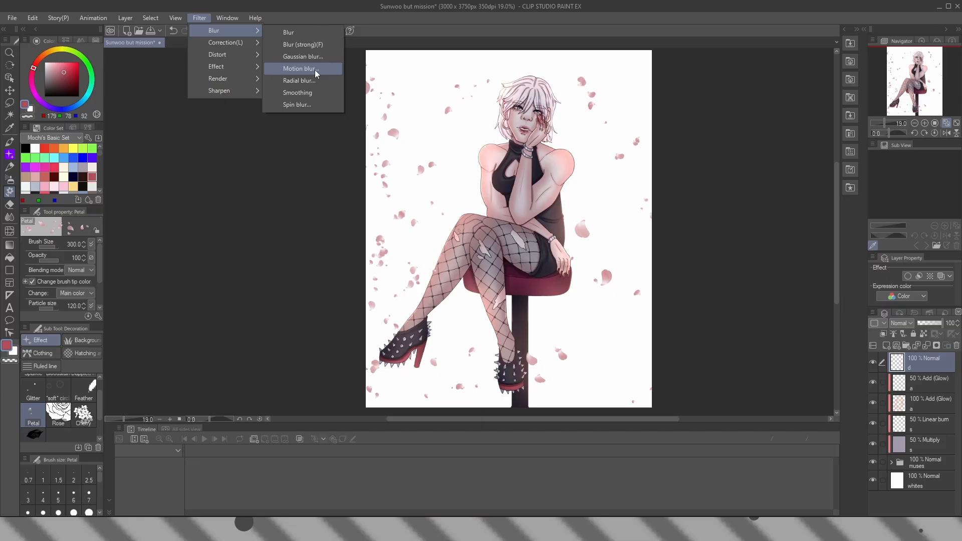
{"action": "left_click", "coordinate": [651, 301]}
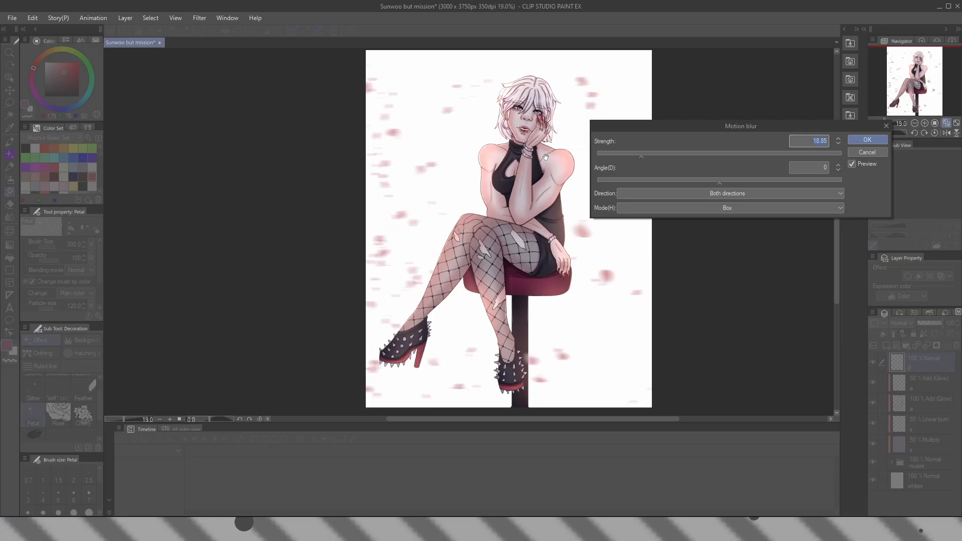
{"action": "left_click", "coordinate": [725, 184]}
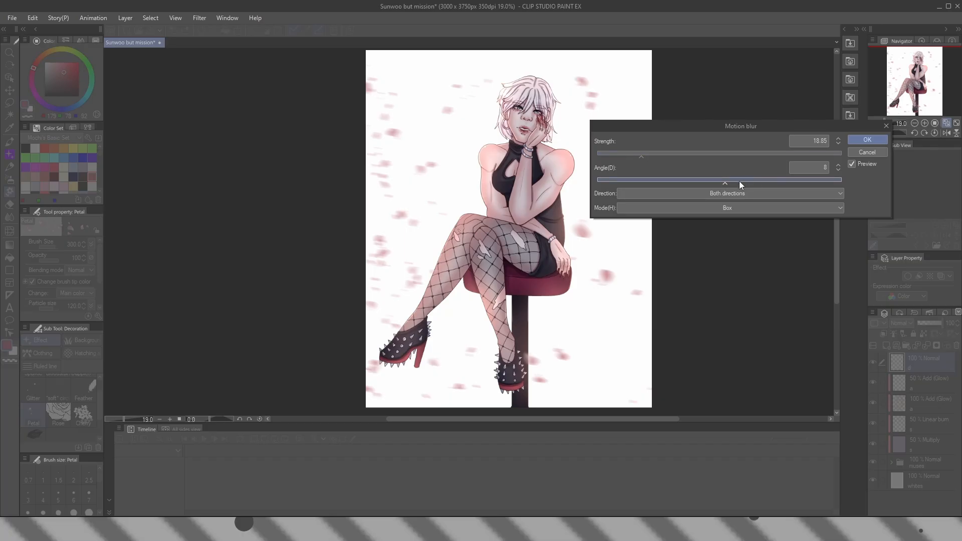
{"action": "left_click", "coordinate": [640, 156]}
{"action": "left_click_drag", "start_coordinate": [637, 158], "coordinate": [630, 157]}
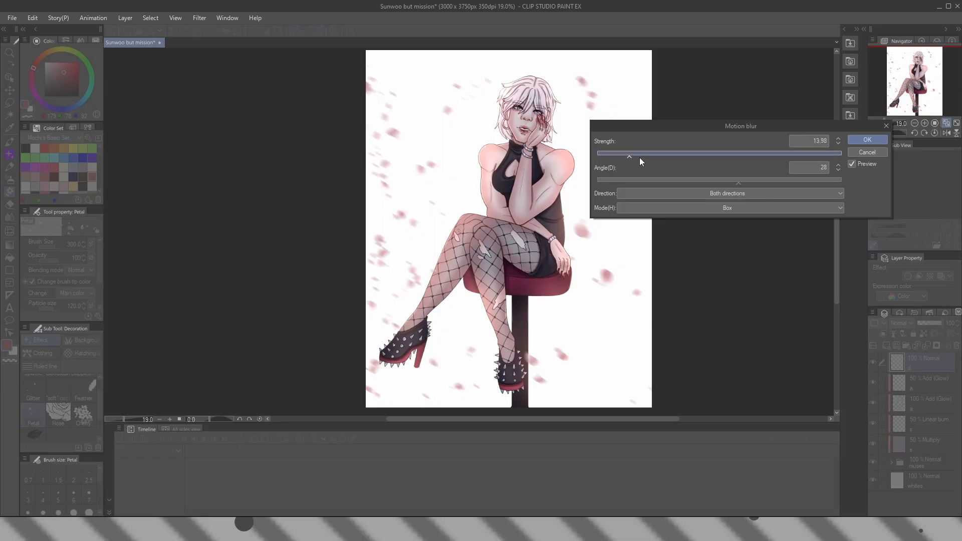
{"action": "left_click", "coordinate": [868, 139]}
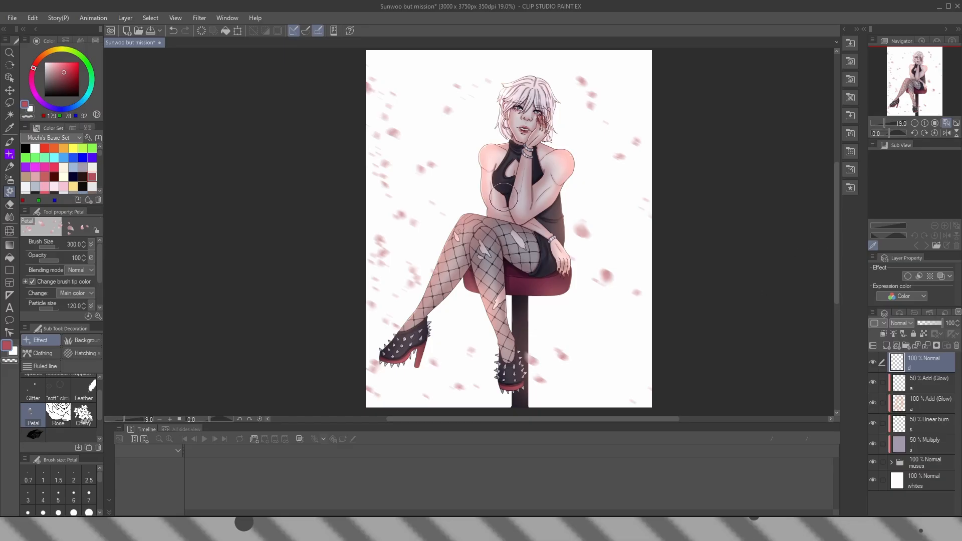
Duplicate the figure's clipped 50% Multiply layer above the petal layer "d" and name the copy "s"
{"action": "left_click", "coordinate": [909, 444]}
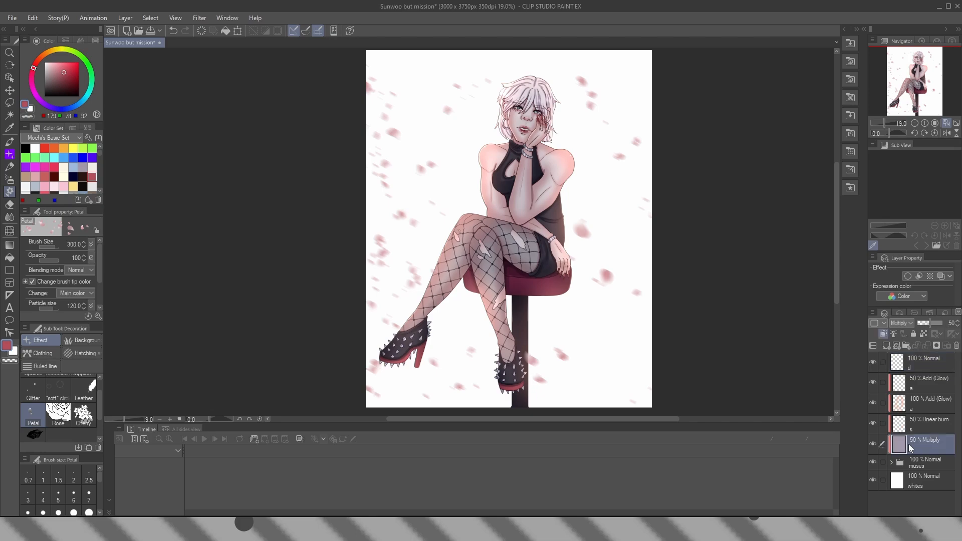
{"action": "left_click", "coordinate": [934, 367]}
{"action": "key", "text": "ctrl+v"}
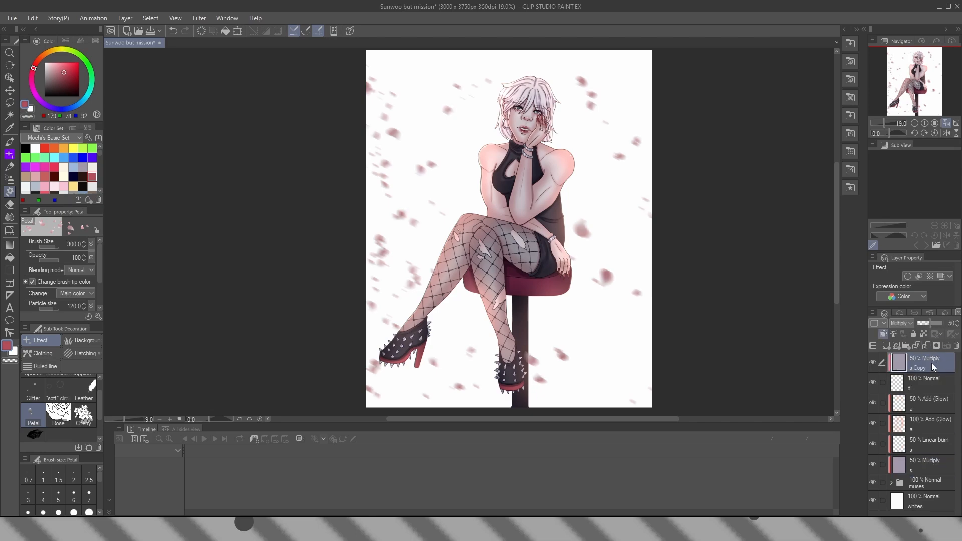
{"action": "double_click", "coordinate": [931, 365]}
Add a clipped raster layer above the petals' Multiply layer, set it to Add (Glow) and name it "a"
{"action": "left_click", "coordinate": [886, 346]}
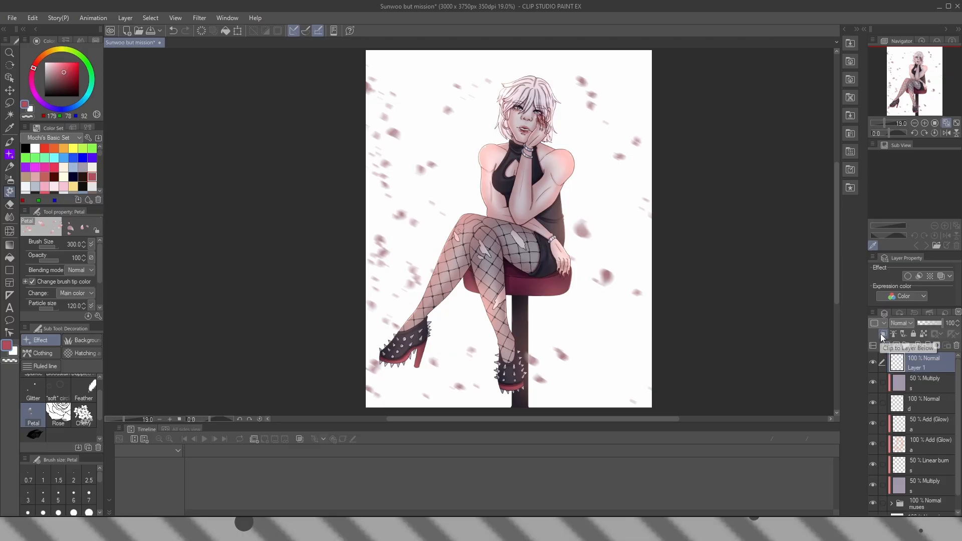
{"action": "left_click", "coordinate": [901, 323]}
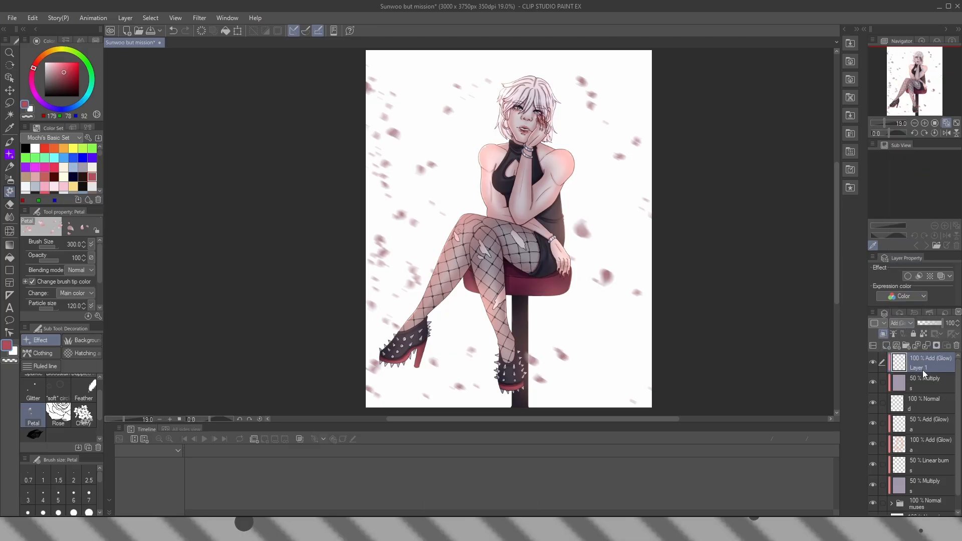
{"action": "double_click", "coordinate": [919, 369]}
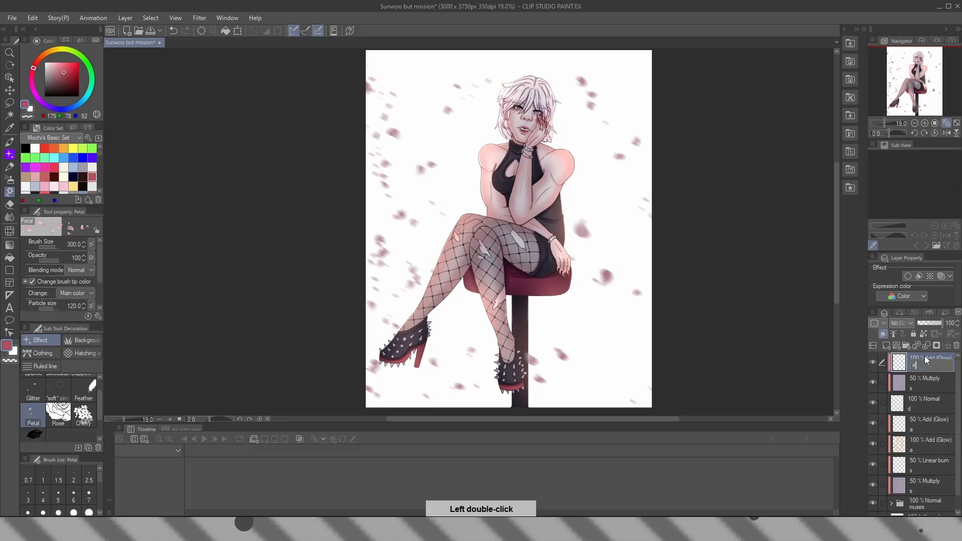
{"action": "key", "text": "Escape"}
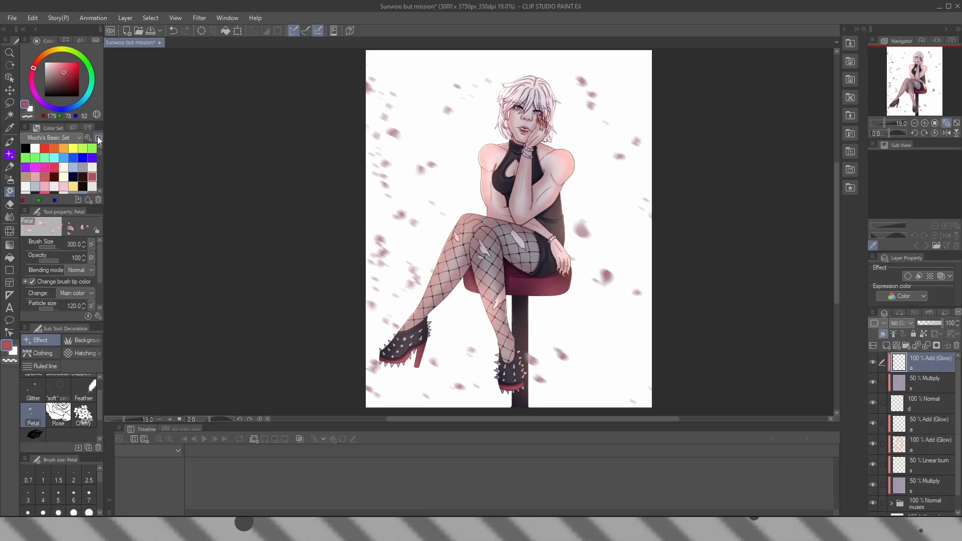
Airbrush a peach glow (RGB 240, 161, 131) over parts of the petals with the Soft airbrush at size 500
{"action": "left_click_drag", "start_coordinate": [100, 153], "coordinate": [102, 176]}
{"action": "left_click", "coordinate": [44, 147]}
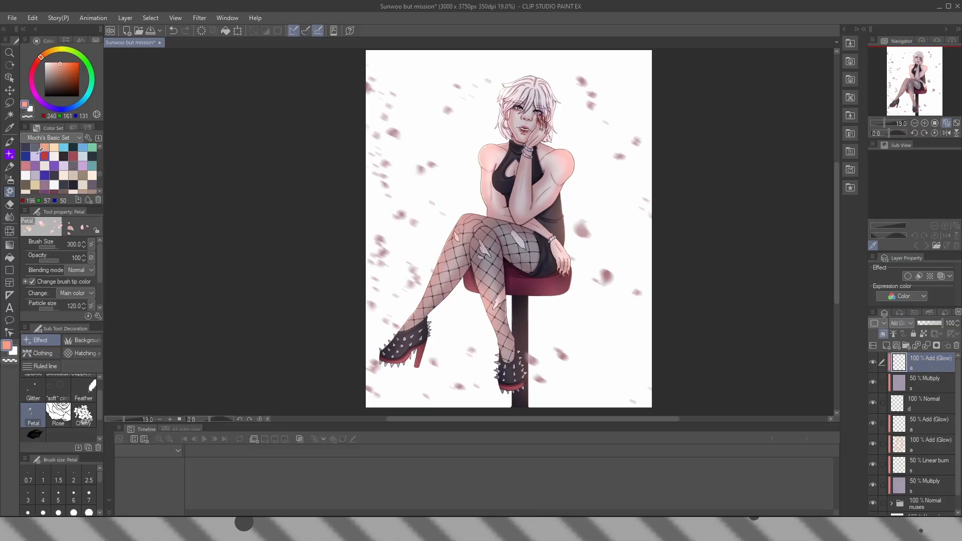
{"action": "left_click", "coordinate": [10, 179]}
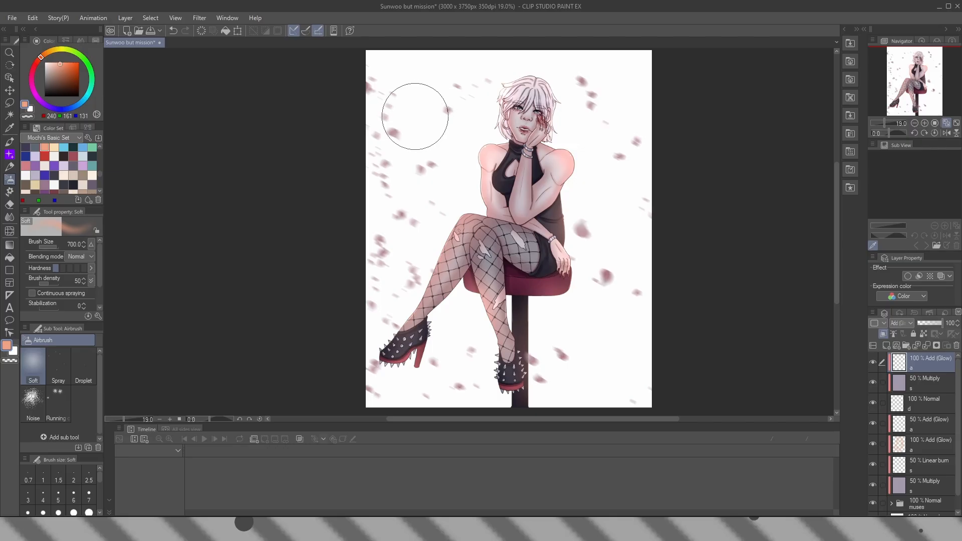
{"action": "key", "text": "bracketleft"}
{"action": "key", "text": "bracketleft"}
{"action": "key", "text": "bracketleft"}
{"action": "key", "text": "bracketleft"}
{"action": "key", "text": "bracketleft"}
{"action": "key", "text": "bracketleft"}
{"action": "key", "text": "bracketright"}
{"action": "key", "text": "bracketright"}
{"action": "key", "text": "bracketright"}
{"action": "key", "text": "bracketright"}
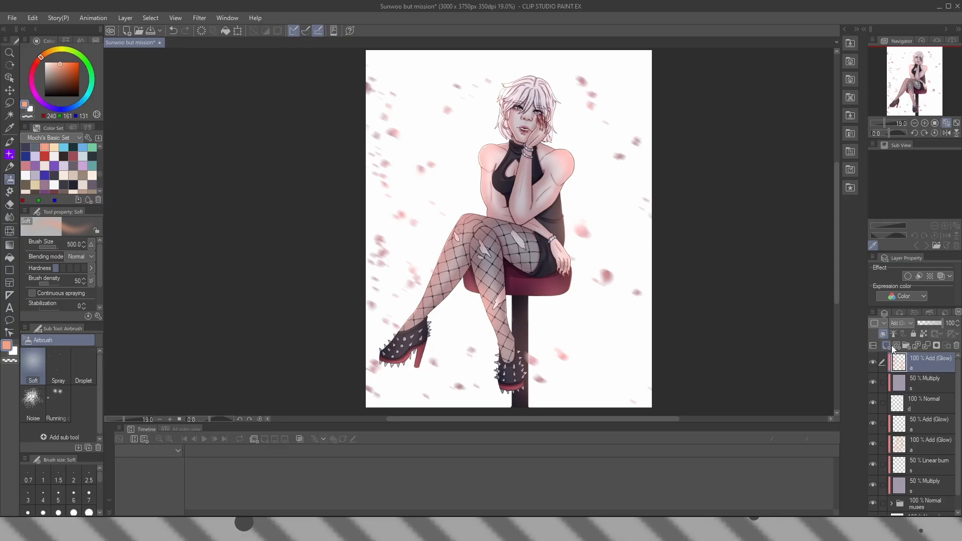
Add an unclipped raster layer on top of the stack, set it to Add (Glow) and name it "a"
{"action": "left_click", "coordinate": [887, 345]}
{"action": "left_click", "coordinate": [903, 323]}
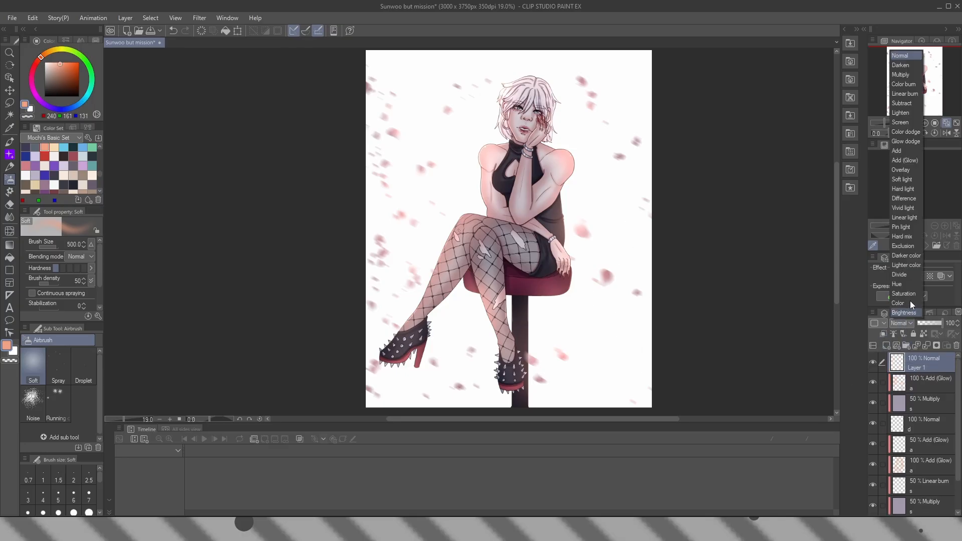
{"action": "left_click", "coordinate": [905, 162]}
{"action": "double_click", "coordinate": [929, 367]}
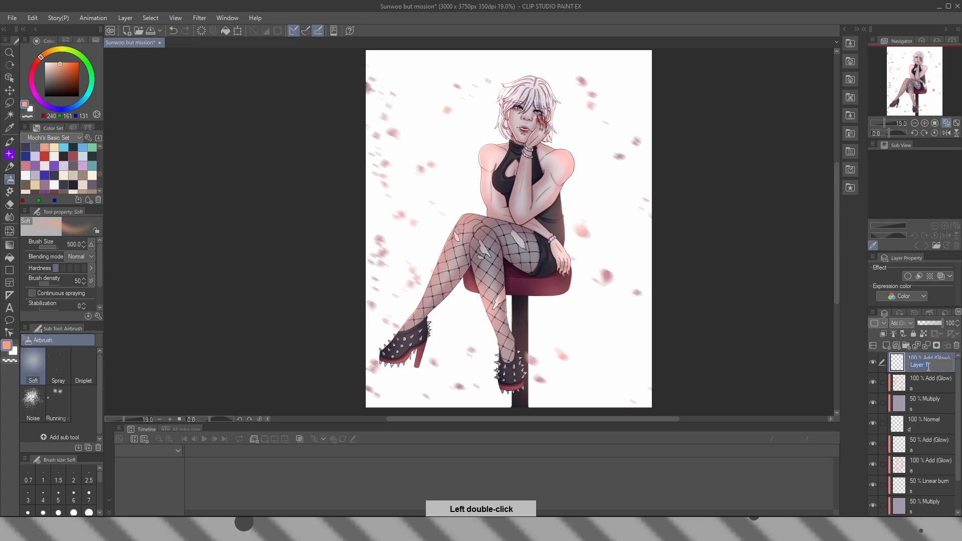
{"action": "type", "text": "a"}
{"action": "key", "text": "Escape"}
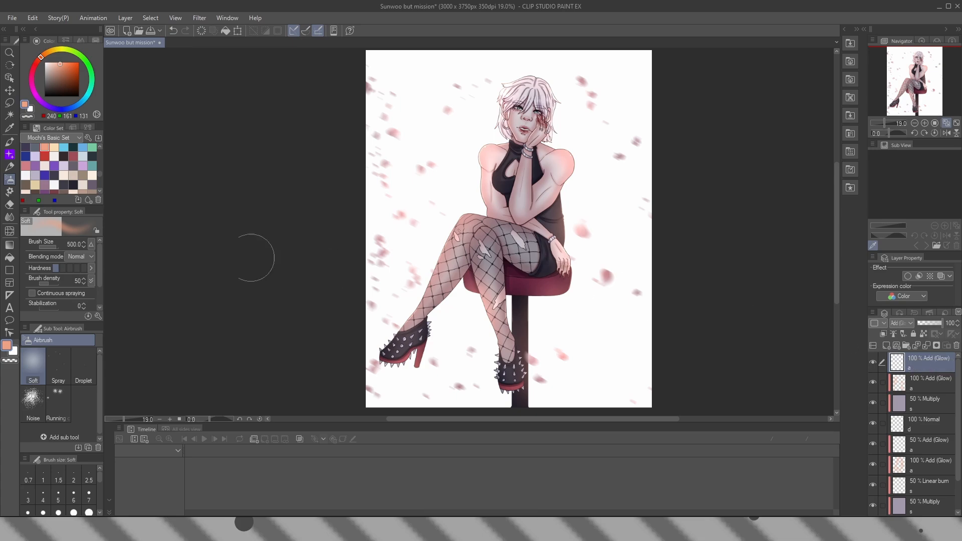
Spray a red glow (RGB 233, 52, 35) along the figure's edges and nearby petals with the Soft airbrush at size 250
{"action": "scroll", "coordinate": [100, 168], "scroll_direction": "up", "scroll_amount": 5}
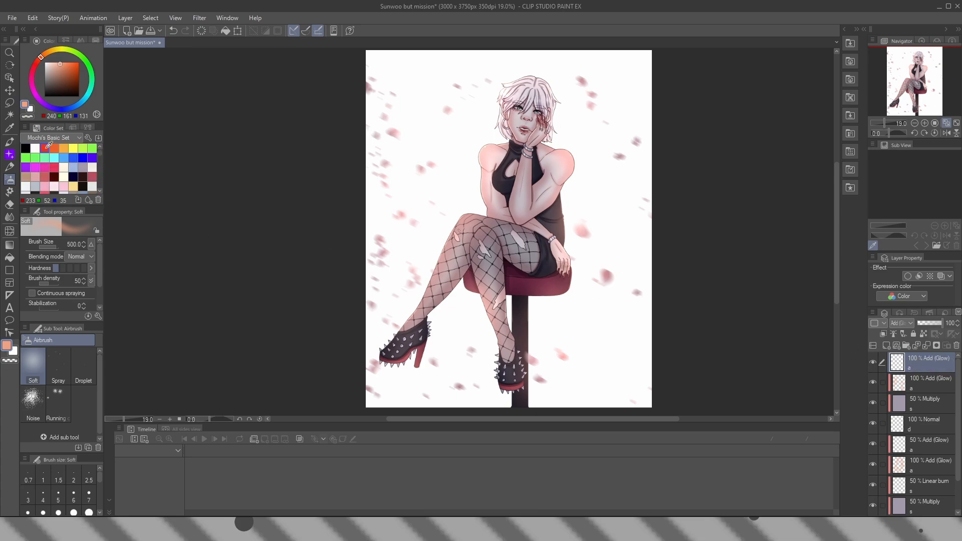
{"action": "left_click", "coordinate": [45, 148]}
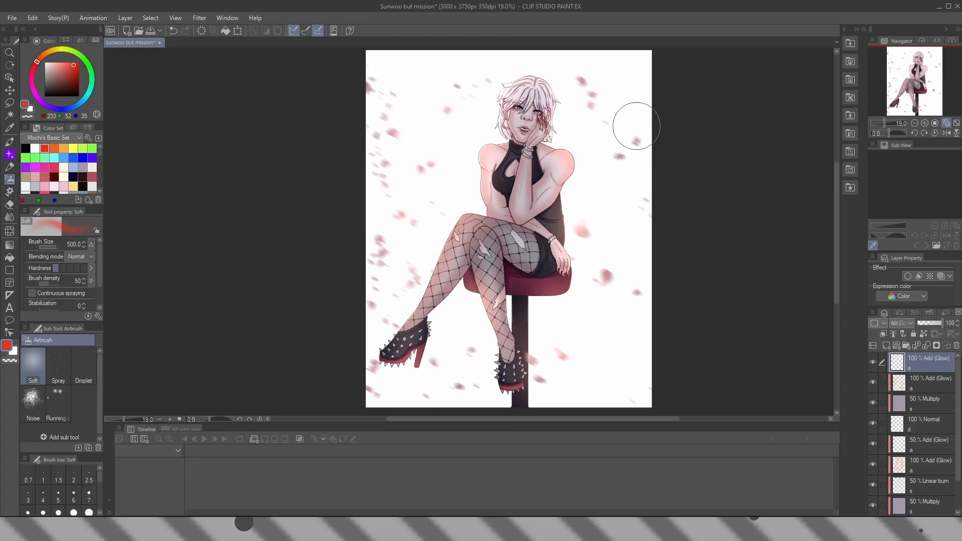
{"action": "key", "text": "bracketleft"}
{"action": "key", "text": "bracketleft"}
{"action": "key", "text": "bracketleft"}
{"action": "key", "text": "bracketleft"}
{"action": "left_click_drag", "start_coordinate": [502, 141], "coordinate": [476, 181]}
{"action": "left_click_drag", "start_coordinate": [544, 229], "coordinate": [699, 96]}
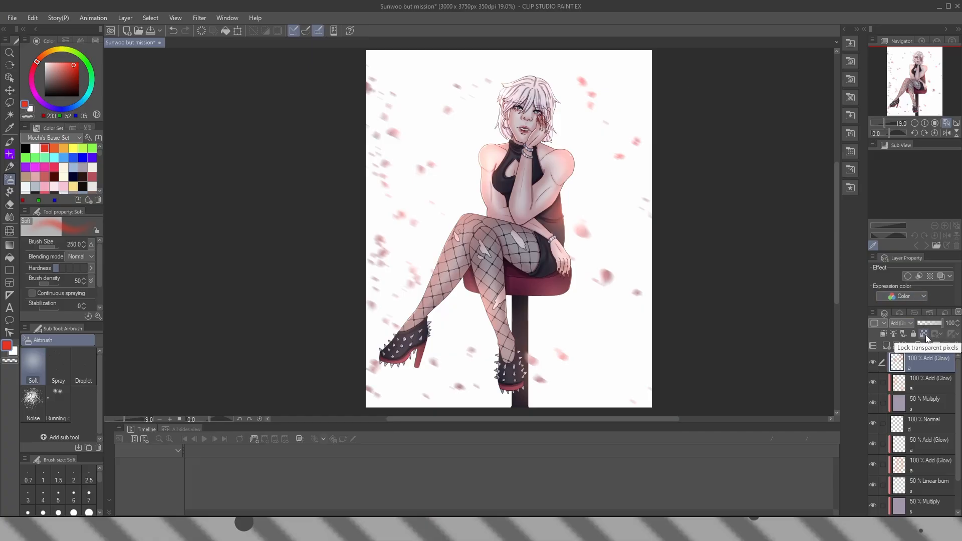
Lock the glow layer's transparent pixels and recolor parts at the shoulder, torso edge and petals with green (RGB 137, 251, 77)
{"action": "left_click", "coordinate": [925, 334]}
{"action": "left_click", "coordinate": [92, 148]}
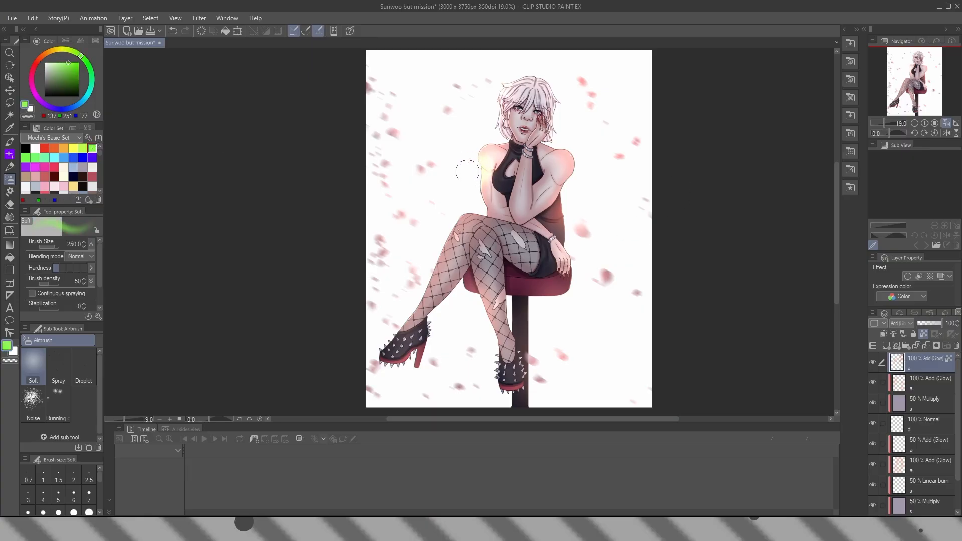
{"action": "mouse_move", "coordinate": [564, 200]}
{"action": "left_mouse_down"}
{"action": "mouse_move", "coordinate": [540, 205]}
{"action": "mouse_move", "coordinate": [566, 220]}
{"action": "left_mouse_up"}
{"action": "left_click_drag", "start_coordinate": [586, 105], "coordinate": [605, 132]}
Tint parts of the glow with blue (RGB 0, 0, 244) at brush size 500, and switch the airbrush to the transparent color
{"action": "left_click", "coordinate": [83, 157]}
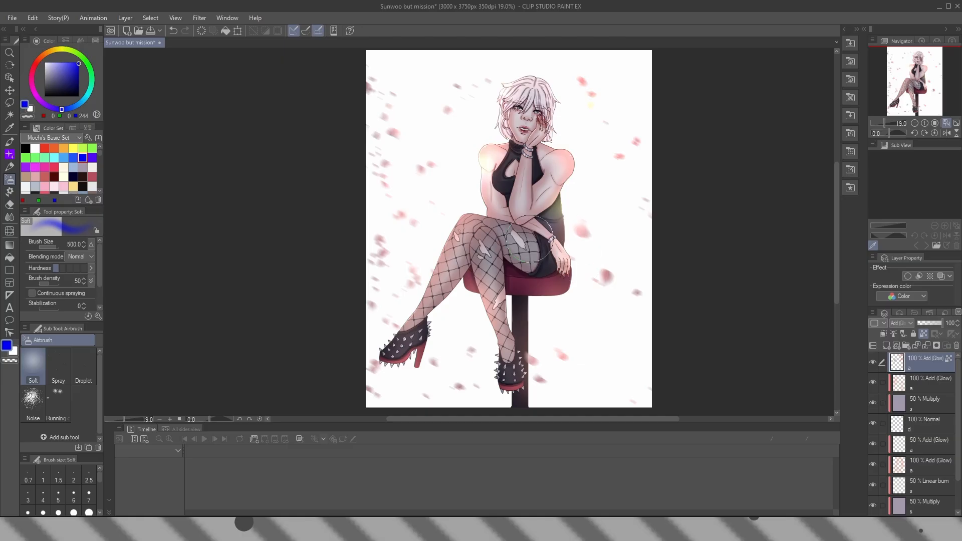
{"action": "left_click_drag", "start_coordinate": [583, 114], "coordinate": [615, 148]}
{"action": "key", "text": "c"}
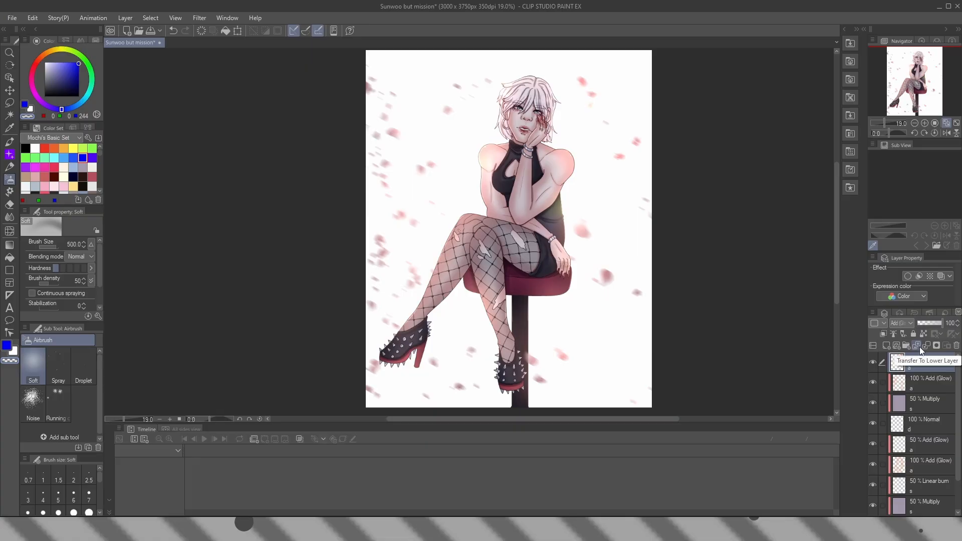
Create a merged copy of all visible layers on top of the stack and name it "r"
{"action": "key", "text": "ctrl+shift+alt+e"}
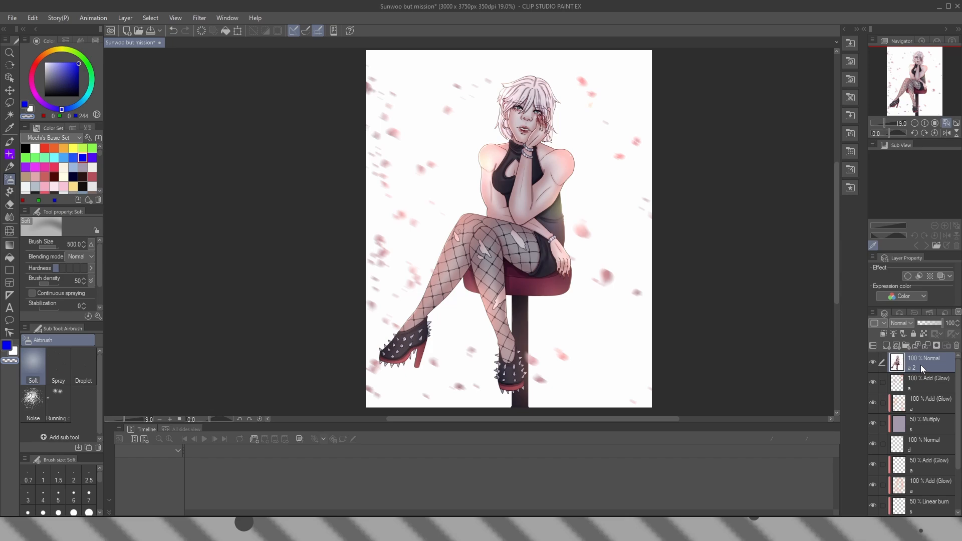
{"action": "double_click", "coordinate": [917, 365]}
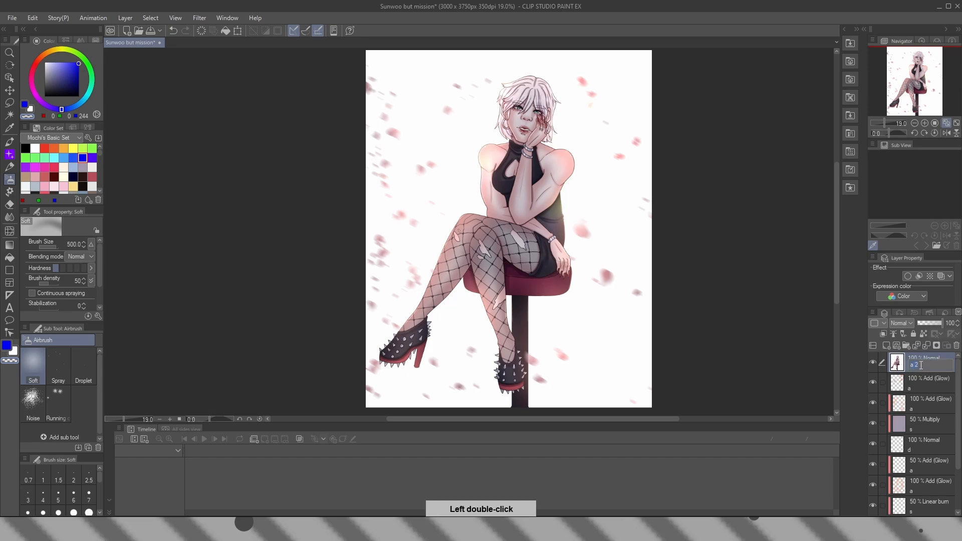
{"action": "type", "text": "r"}
{"action": "key", "text": "Return"}
Apply a strong Gaussian blur to the merged layer "r" until the figure's outlines turn hazy
{"action": "left_click", "coordinate": [199, 18]}
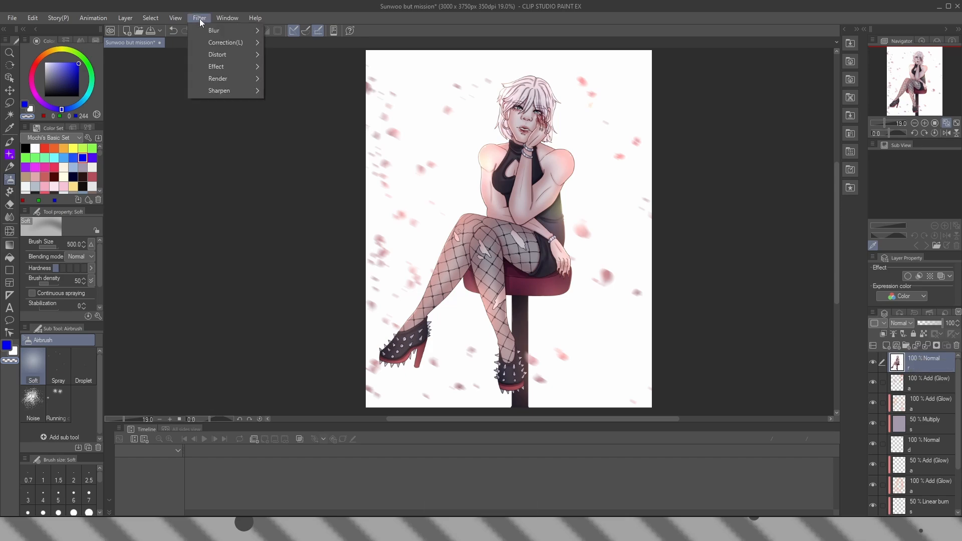
{"action": "mouse_move", "coordinate": [213, 30]}
{"action": "left_click", "coordinate": [333, 62]}
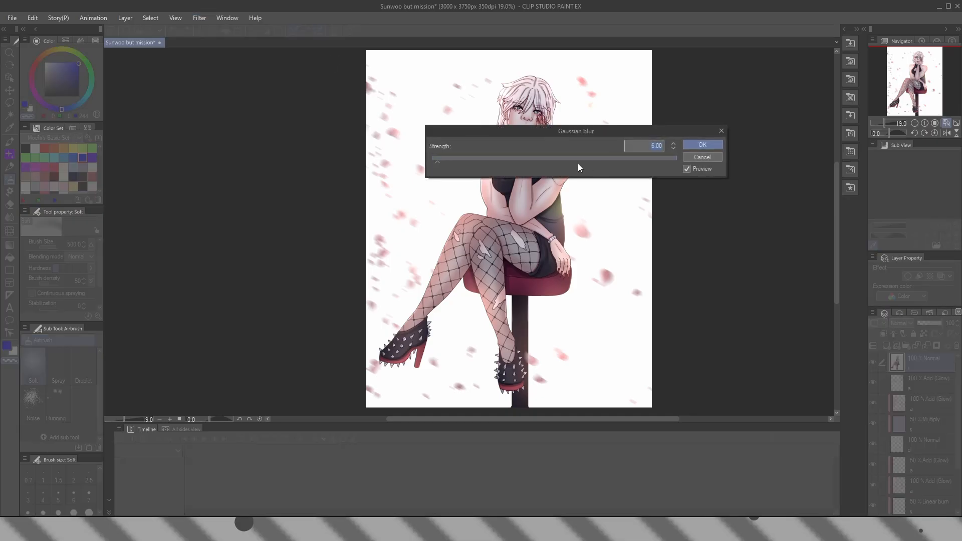
{"action": "left_click_drag", "start_coordinate": [578, 161], "coordinate": [567, 161]}
{"action": "left_click", "coordinate": [702, 145]}
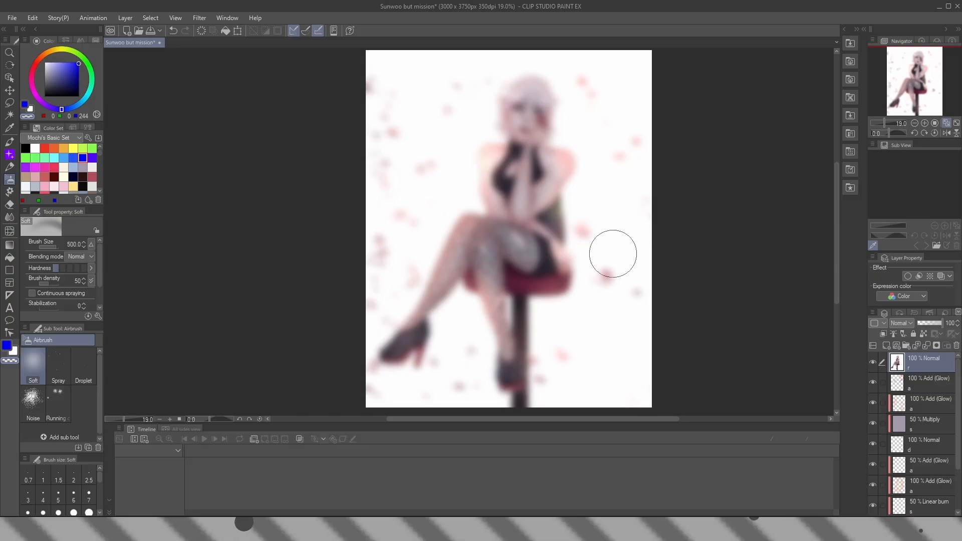
Set the blurred layer "r" to Soft light and toggle its visibility to compare the effect
{"action": "left_click", "coordinate": [898, 324]}
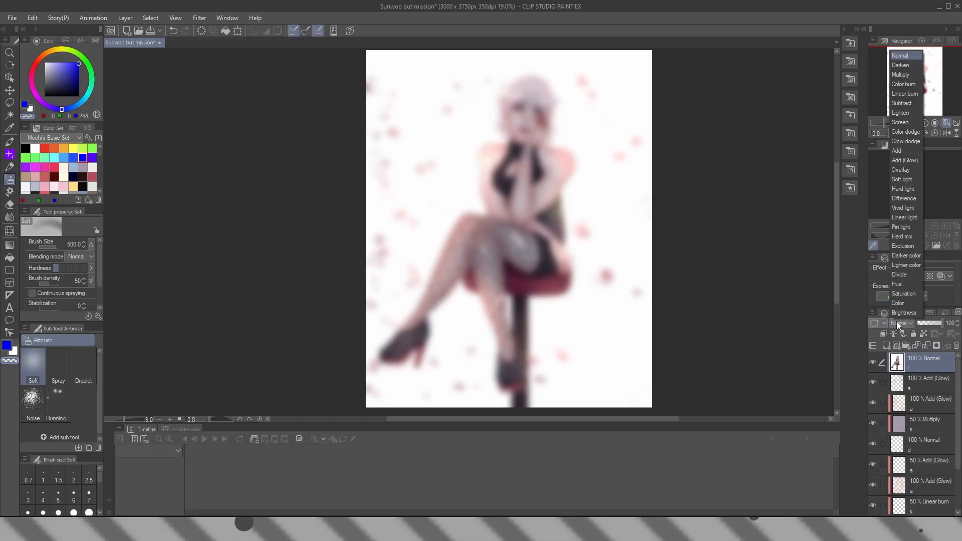
{"action": "left_click", "coordinate": [905, 179]}
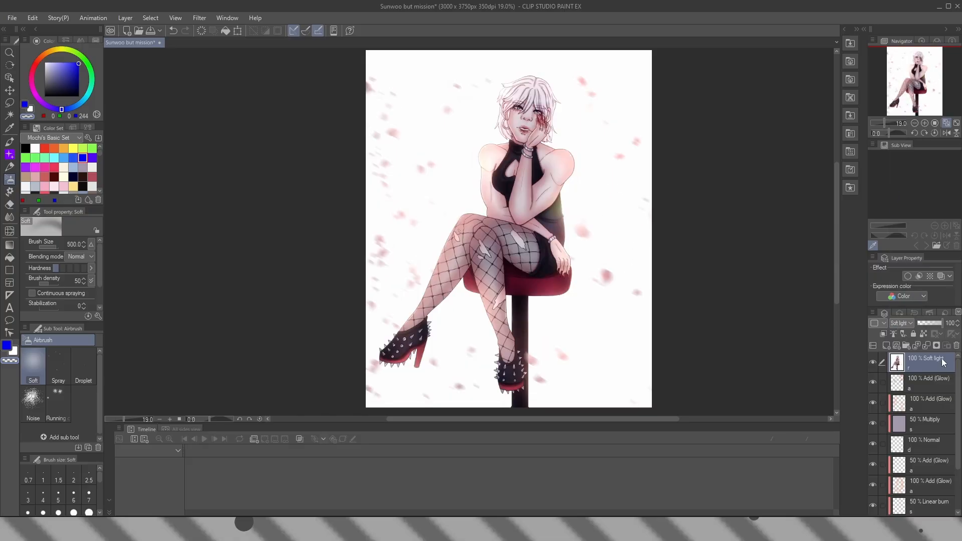
{"action": "left_click", "coordinate": [875, 363]}
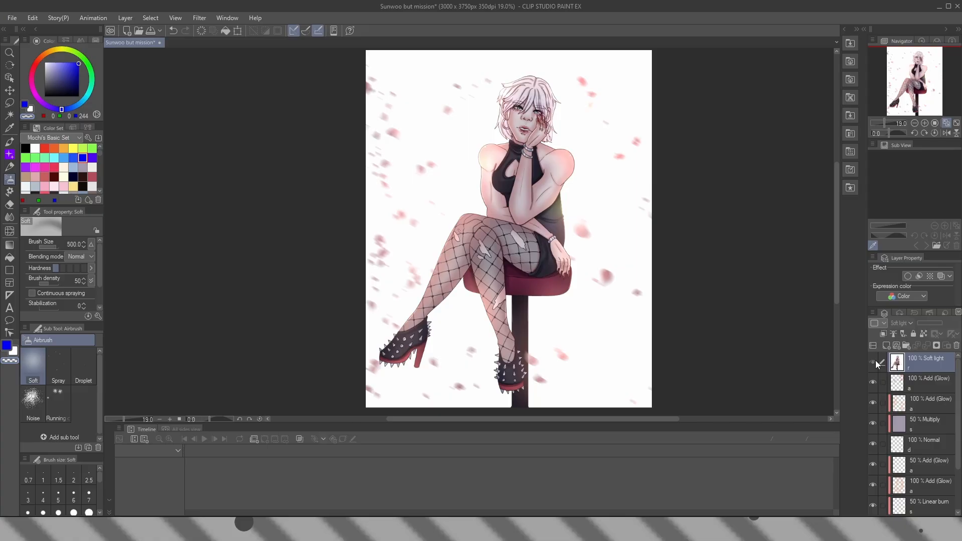
Add a raster layer above "r", name it "g" and set its blending mode to Soft light
{"action": "left_click", "coordinate": [886, 346]}
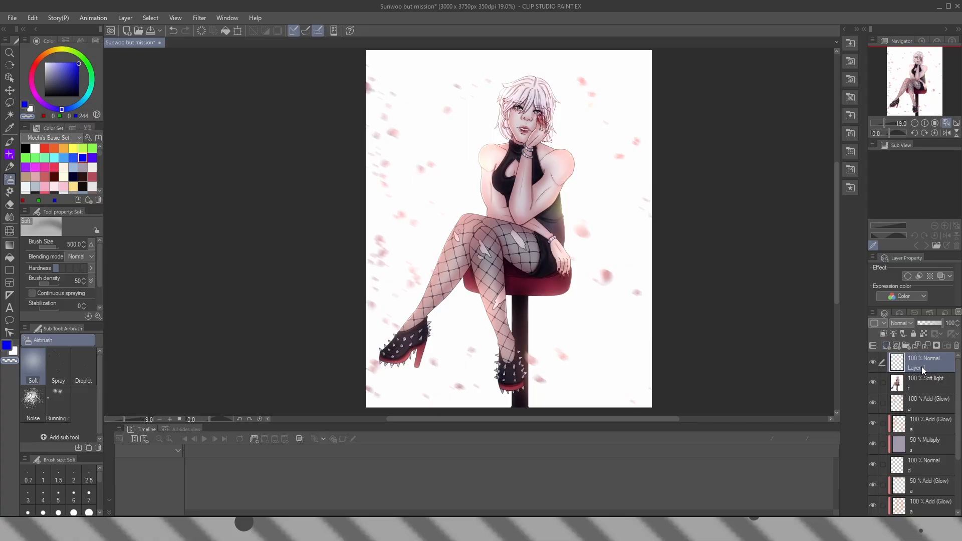
{"action": "double_click", "coordinate": [924, 369]}
{"action": "type", "text": "g"}
{"action": "key", "text": "Return"}
{"action": "left_click", "coordinate": [901, 323]}
{"action": "left_click", "coordinate": [903, 179]}
Fill layer "g" with a diagonal Night sky gradient from upper right to lower left and lower its opacity to 65%
{"action": "key", "text": "g"}
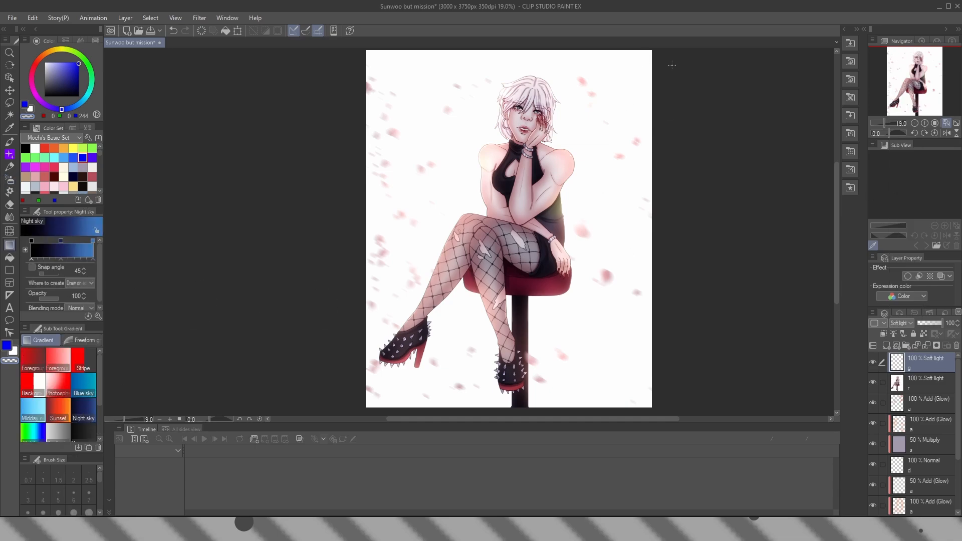
{"action": "left_click_drag", "start_coordinate": [647, 58], "coordinate": [370, 396]}
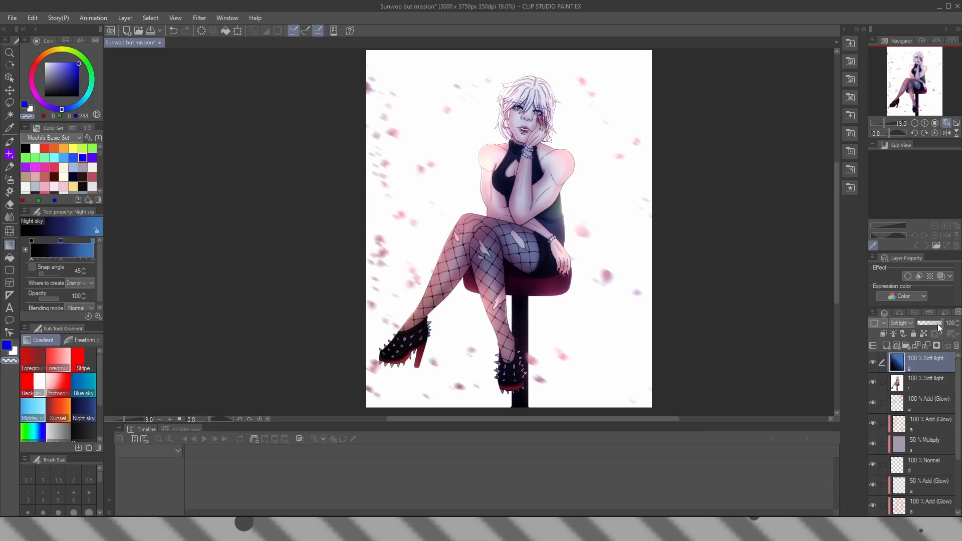
{"action": "left_click", "coordinate": [934, 323]}
Add a raster layer above the gradient layer and name it "watermark"
{"action": "left_click", "coordinate": [886, 346]}
{"action": "double_click", "coordinate": [930, 357]}
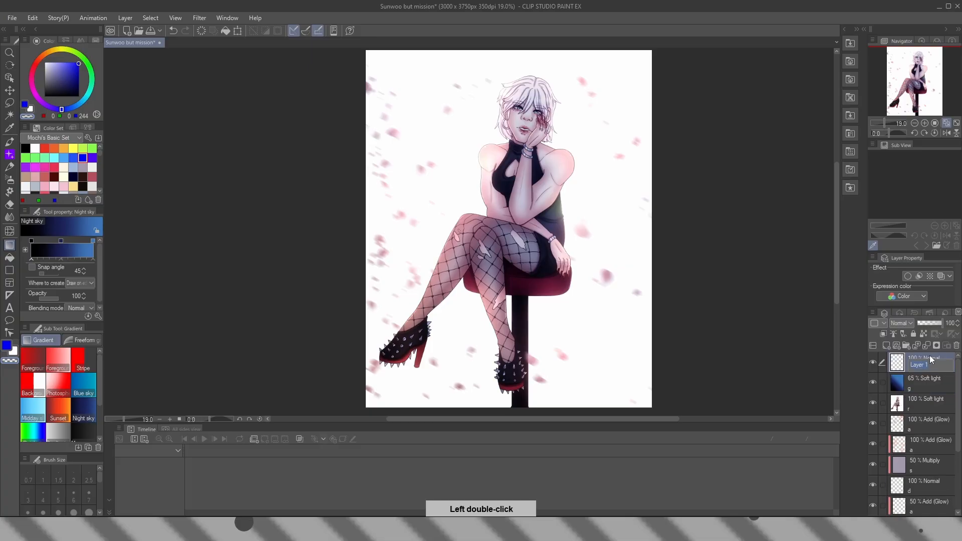
{"action": "type", "text": "watermar"}
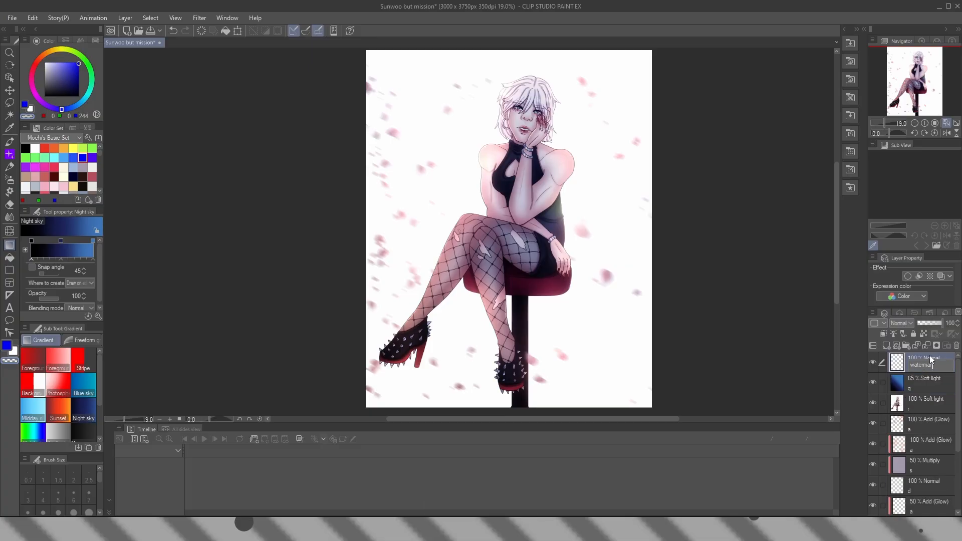
{"action": "key", "text": "Return"}
Handwrite the artist signature above the knee with the size 8 India ink brush in dusty pink (RGB 206, 145, 159), and save the illustration
{"action": "key", "text": "b"}
{"action": "scroll", "coordinate": [502, 181], "scroll_direction": "up", "scroll_amount": 20}
{"action": "left_click", "coordinate": [428, 268], "text": "alt"}
{"action": "mouse_move", "coordinate": [323, 219]}
{"action": "left_mouse_down"}
{"action": "mouse_move", "coordinate": [325, 190]}
{"action": "mouse_move", "coordinate": [570, 184]}
{"action": "left_mouse_up"}
{"action": "left_click_drag", "start_coordinate": [502, 156], "coordinate": [519, 161]}
{"action": "left_click_drag", "start_coordinate": [537, 166], "coordinate": [552, 168]}
{"action": "key", "text": "ctrl+0"}
{"action": "key", "text": "ctrl+s"}
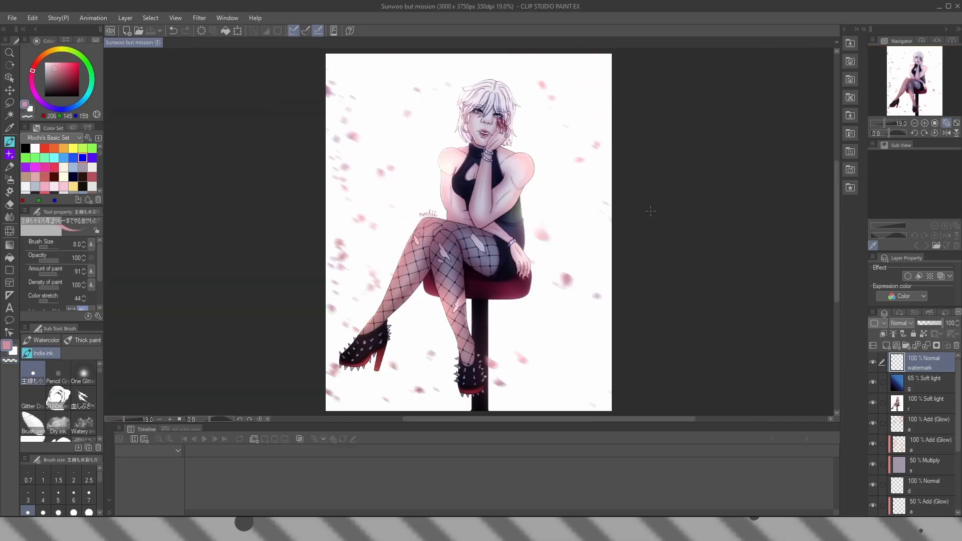